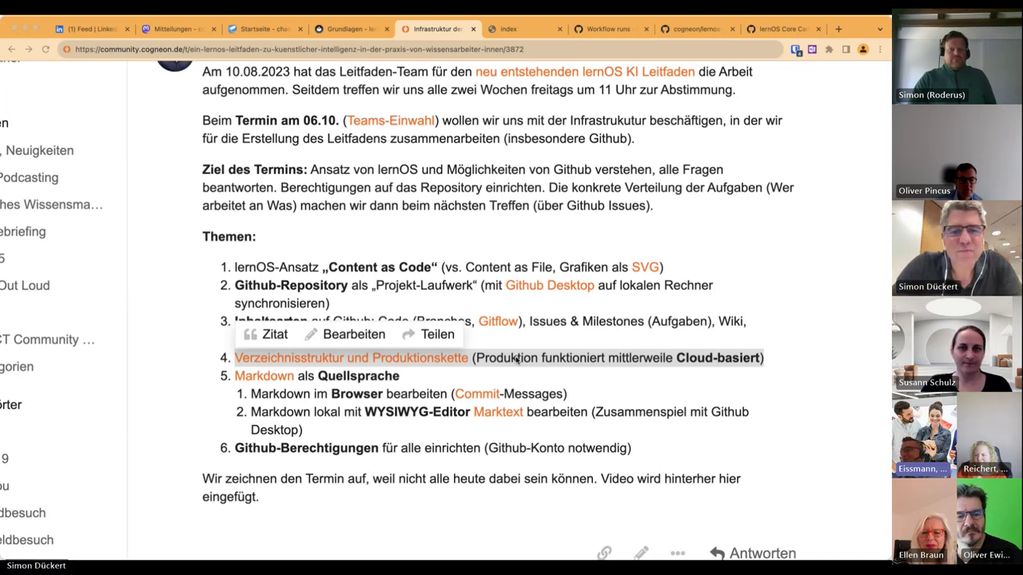
Clear the post selection, close the extra tabs, and open the Markdown Wikipedia link in the background
click(250, 428)
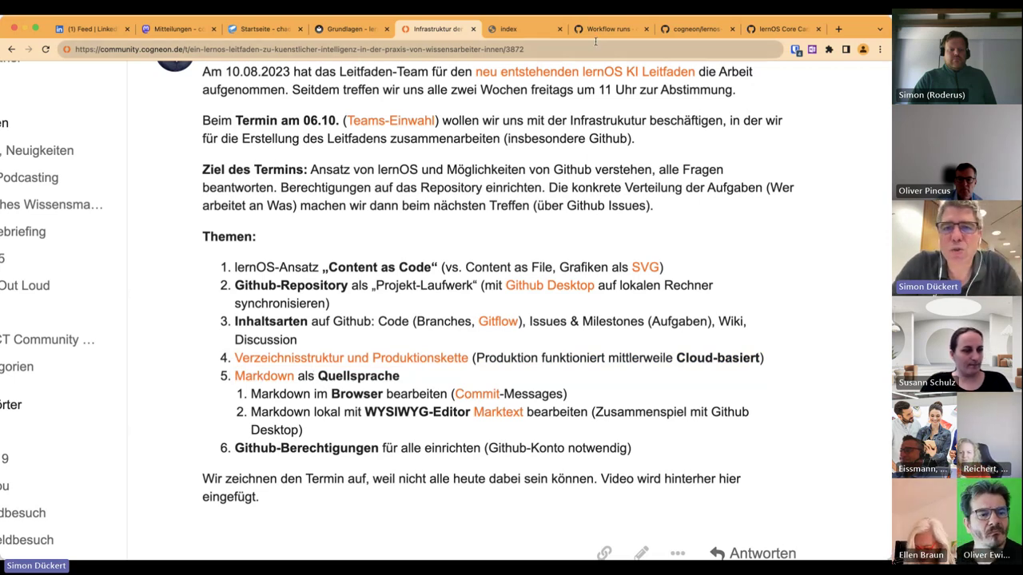
click(561, 28)
click(561, 29)
click(561, 29)
click(561, 29)
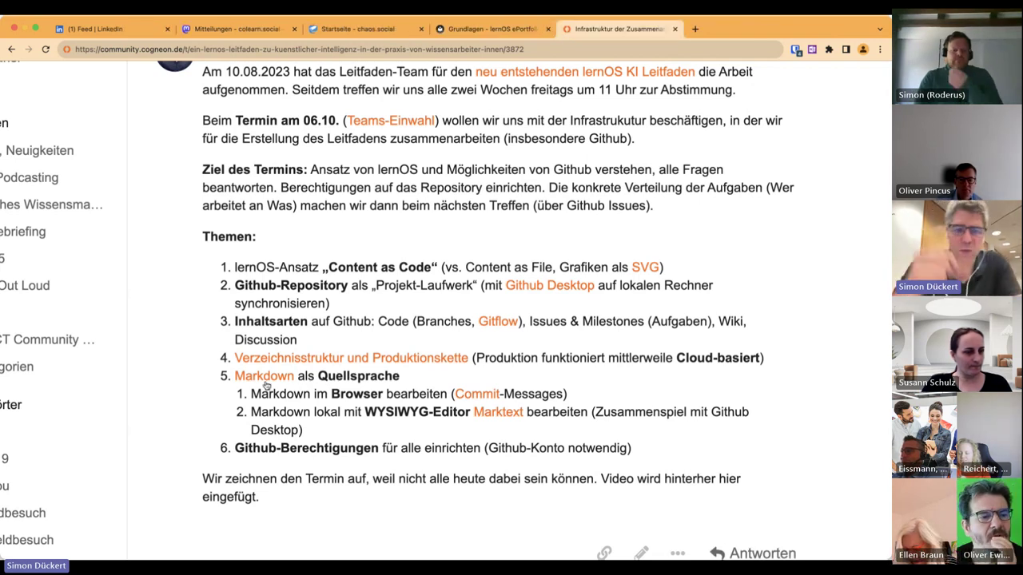
middle_click(278, 376)
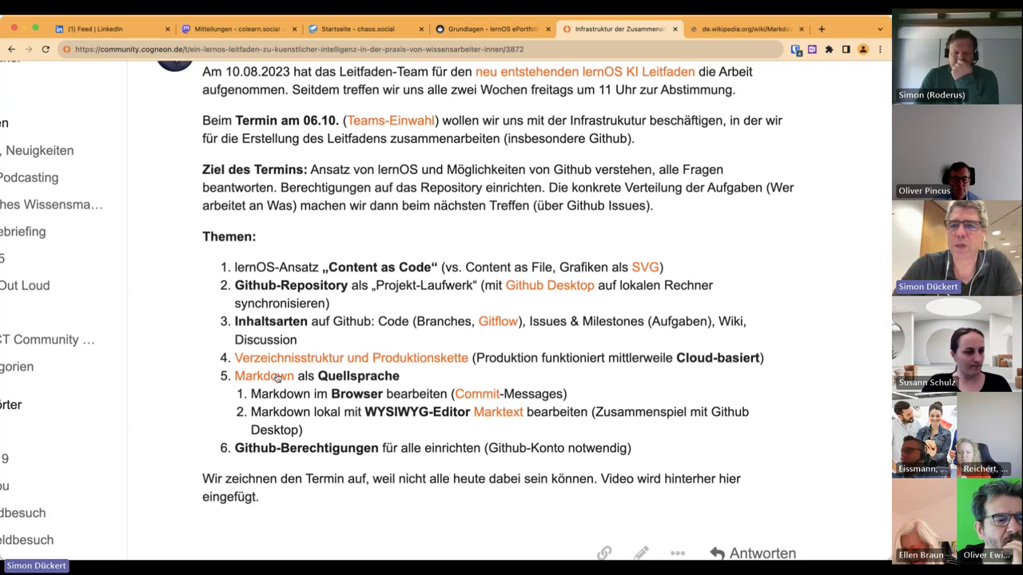
click(749, 30)
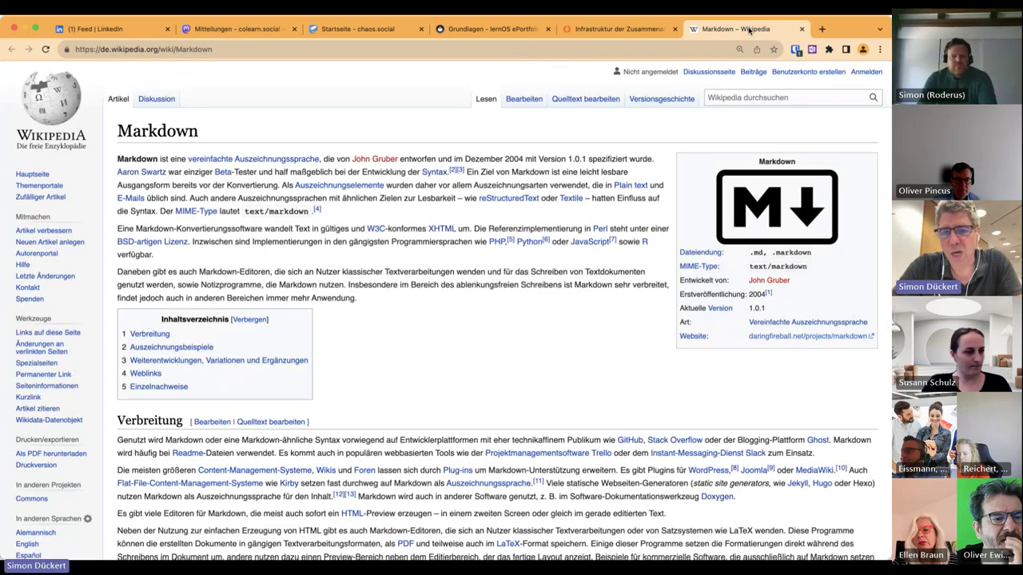
scroll(329, 387, down, 5)
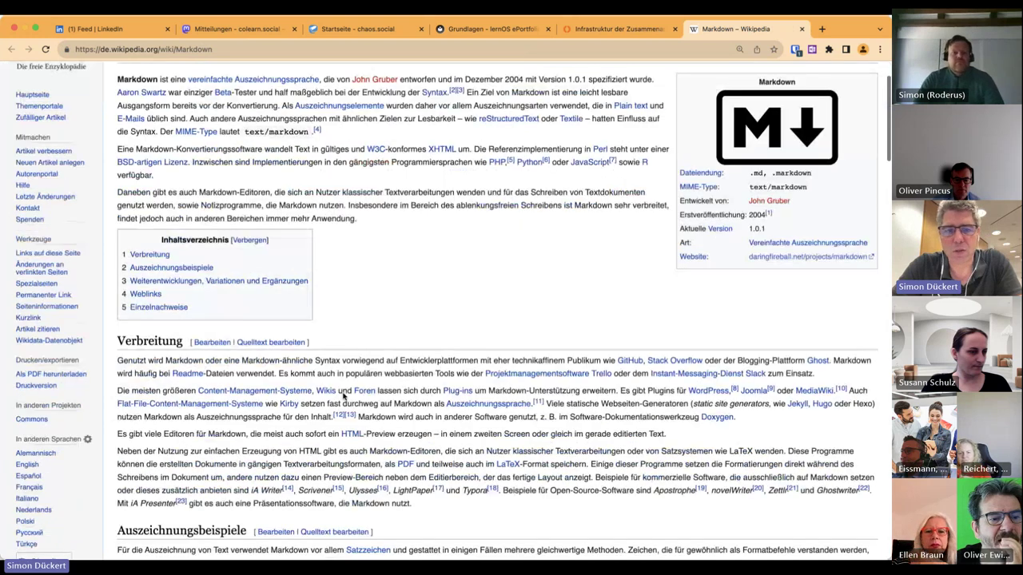
scroll(343, 397, up, 5)
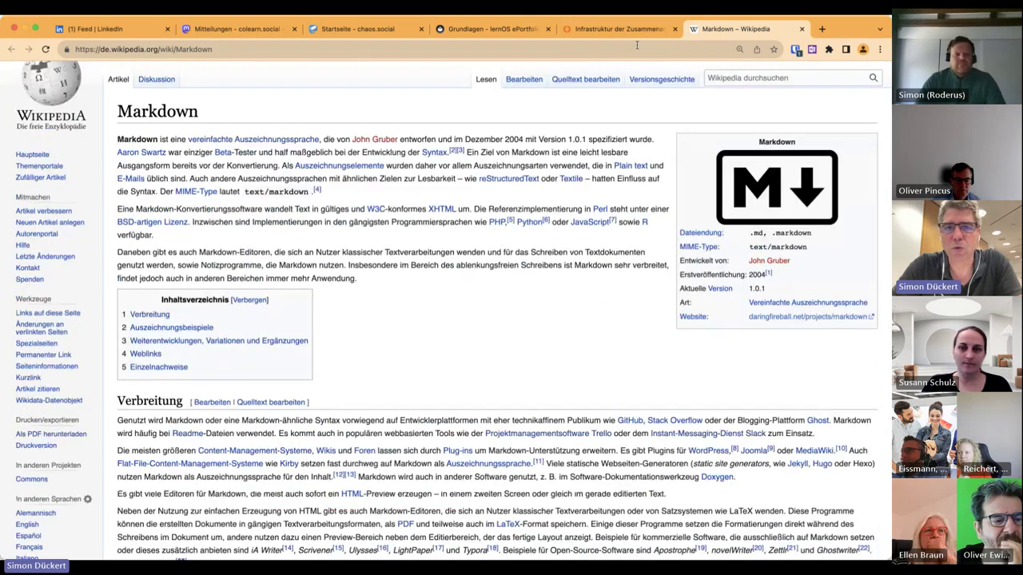
click(568, 30)
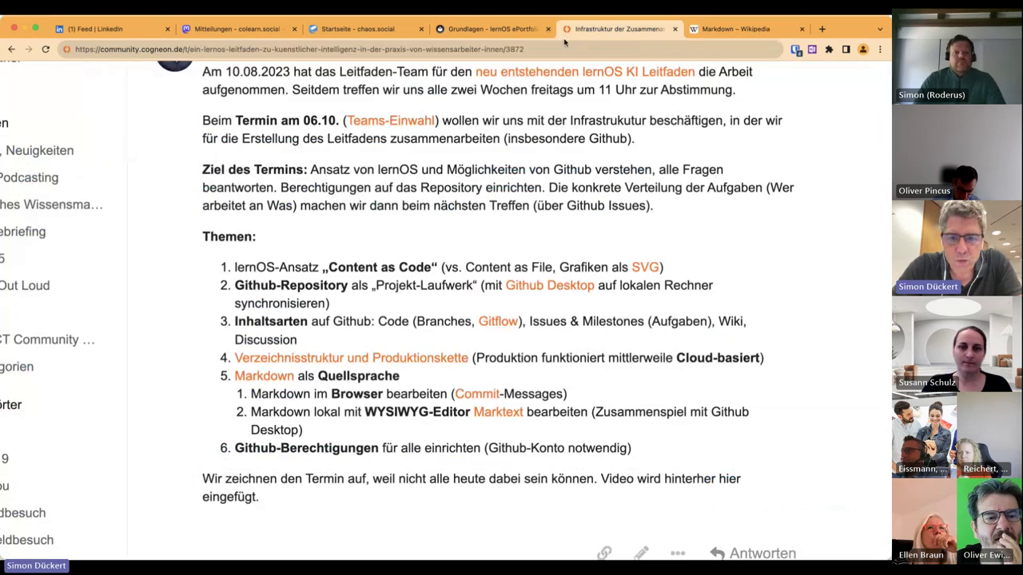
Open the Verzeichnisstruktur und Produktionskette guide page and scroll through its Markdown Syntax section
click(360, 364)
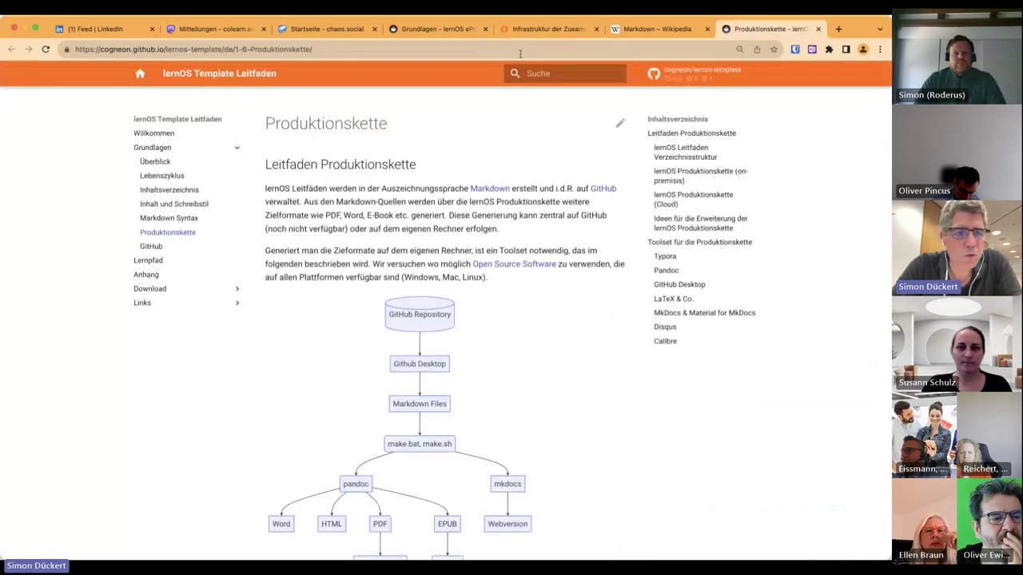
click(157, 218)
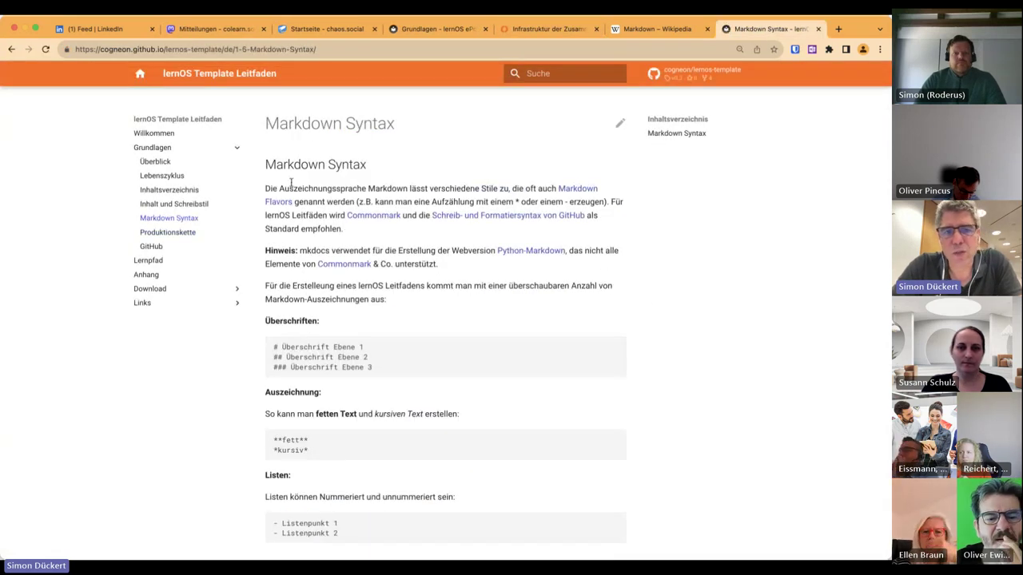
scroll(344, 158, down, 2)
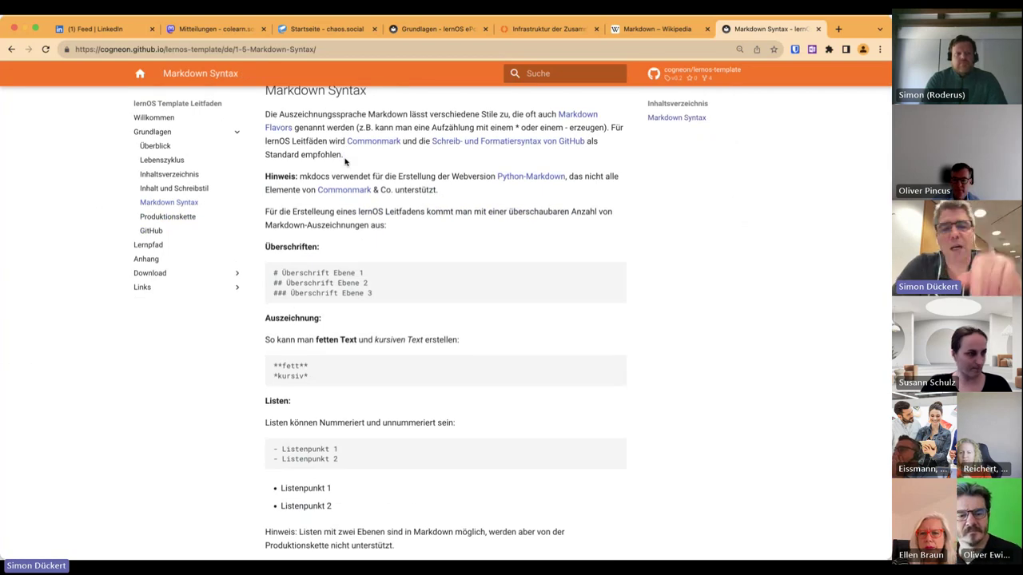
scroll(344, 160, down, 5)
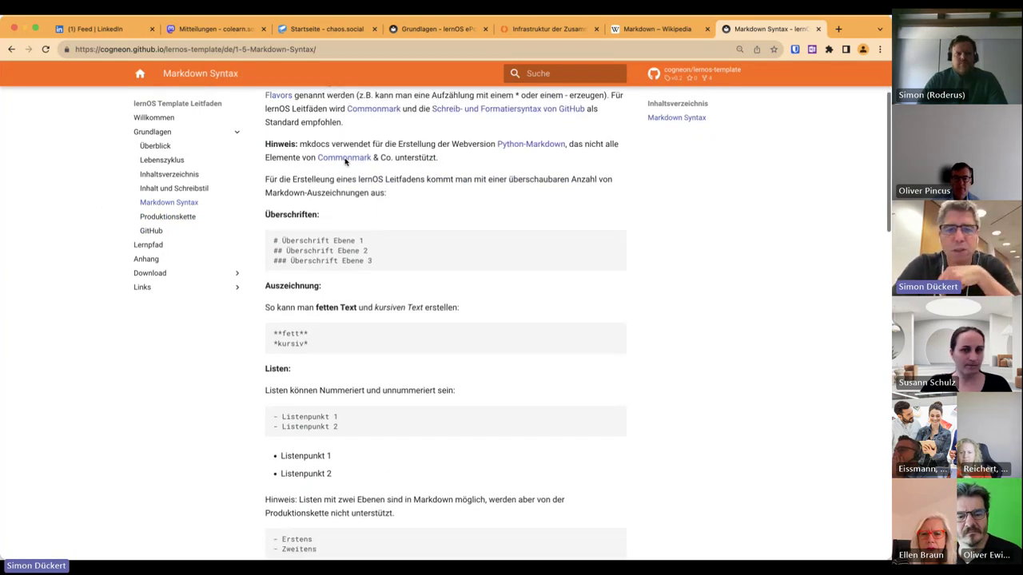
scroll(344, 160, down, 5)
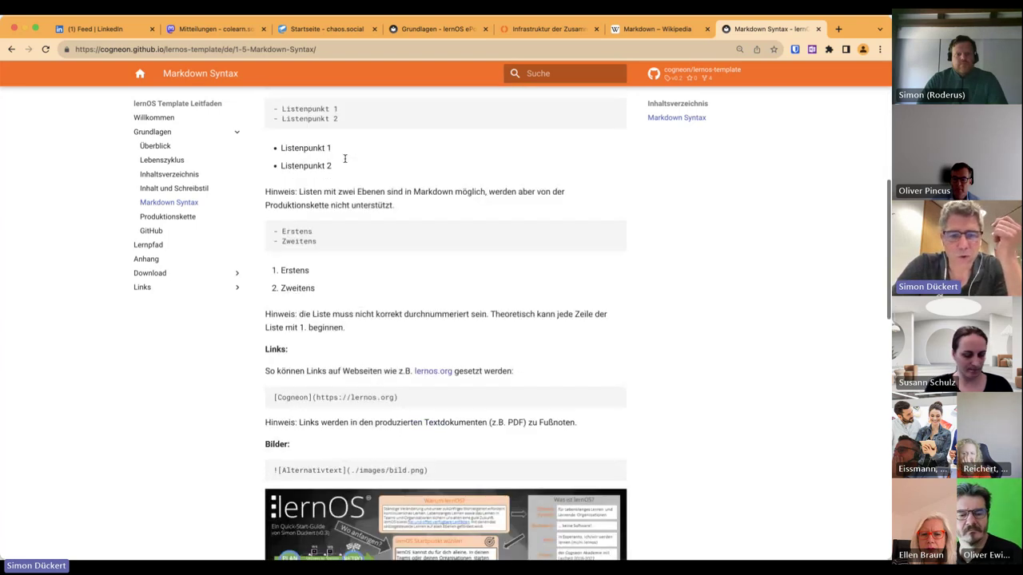
scroll(344, 162, up, 10)
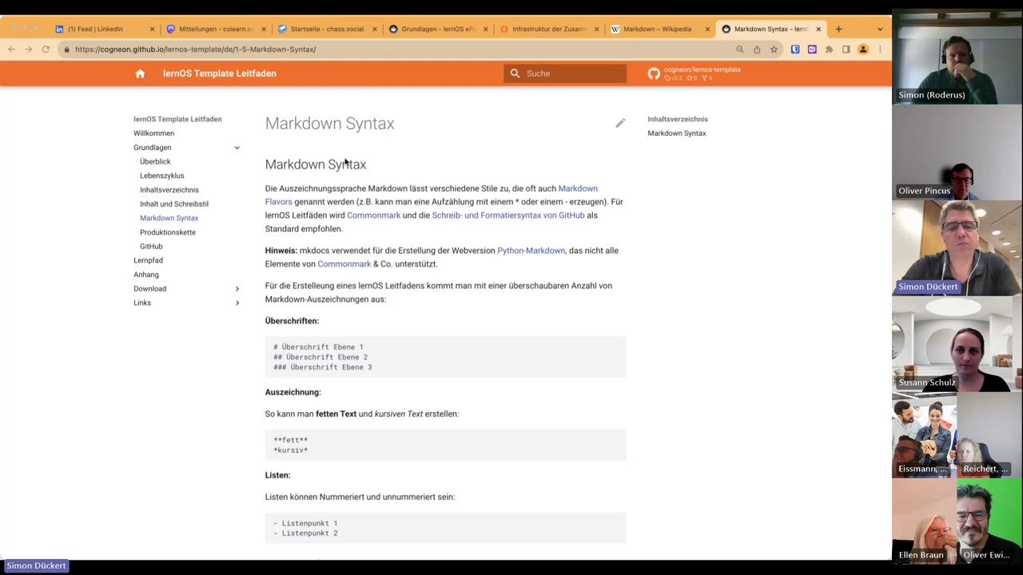
scroll(288, 210, down, 1)
scroll(288, 211, down, 4)
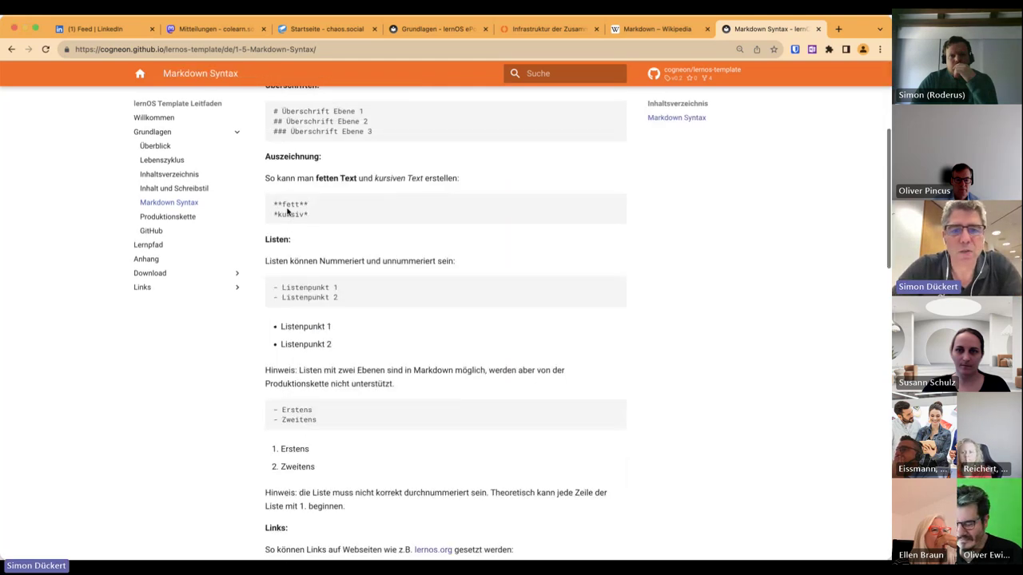
scroll(288, 210, up, 2)
Load pandoc.org in a new tab
click(839, 30)
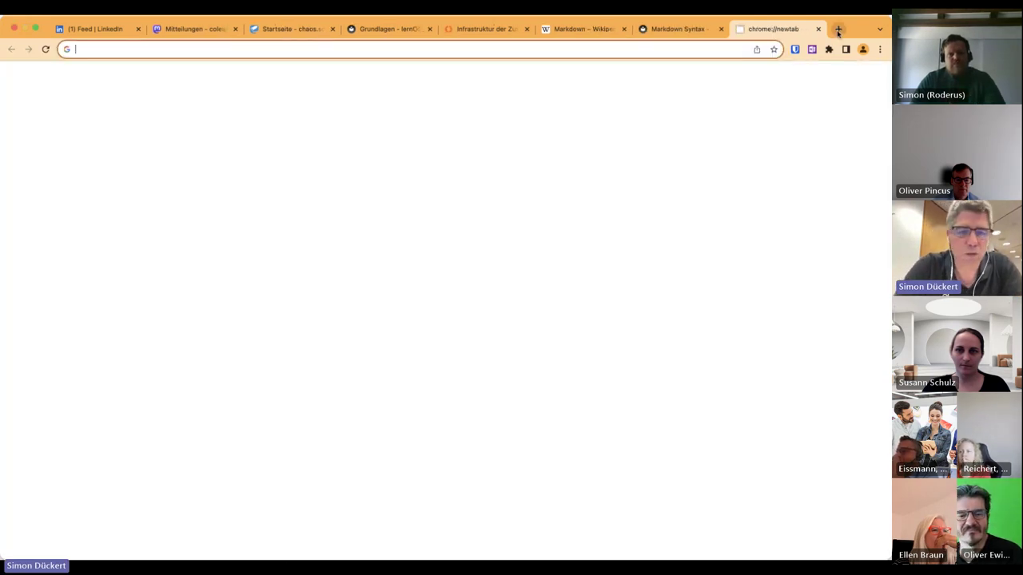
text(pandoc.org)
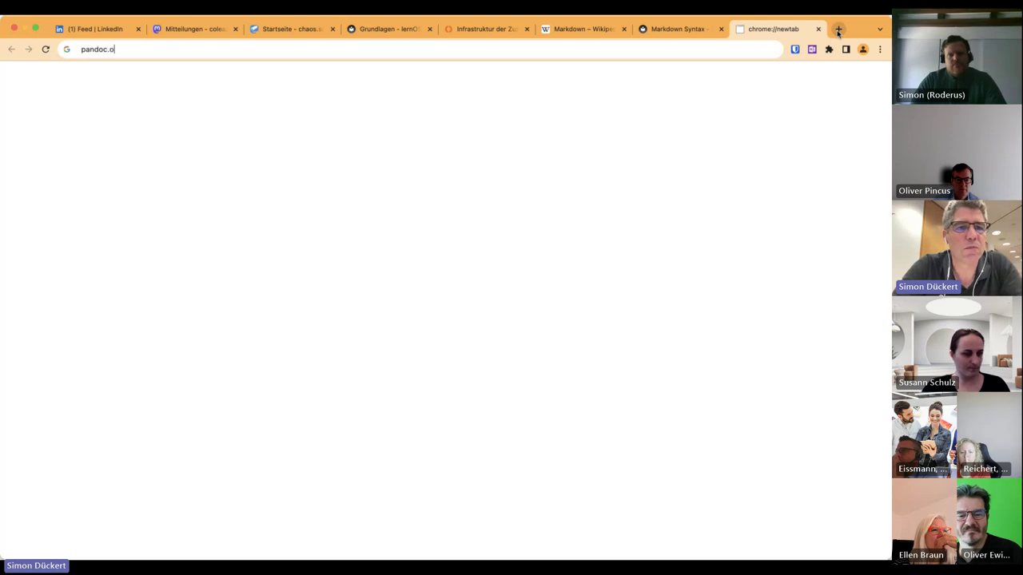
key(Return)
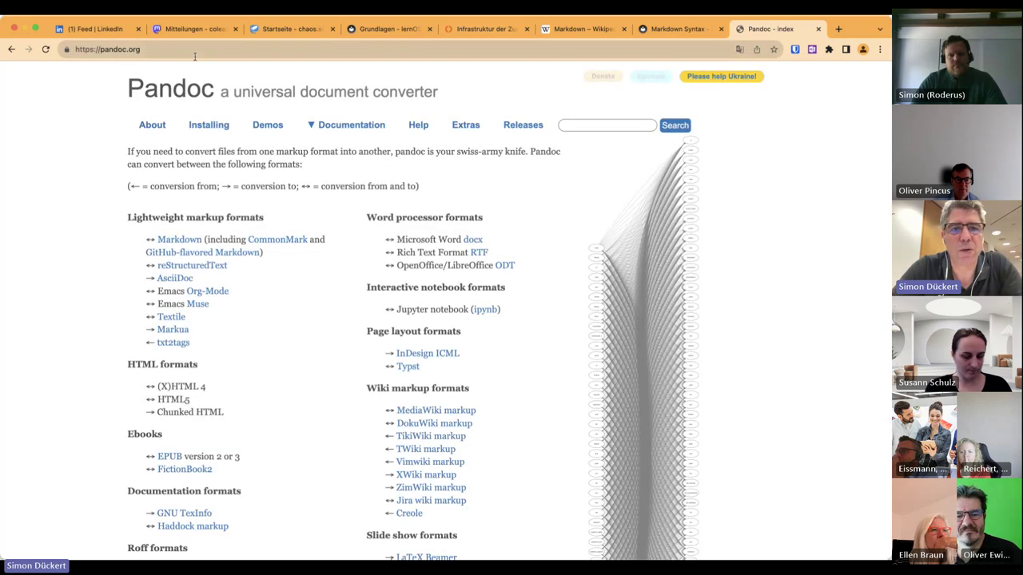
Highlight Pandoc's tagline, the markup format headings and Jupyter notebook, then return to the forum
drag(221, 91, 472, 97)
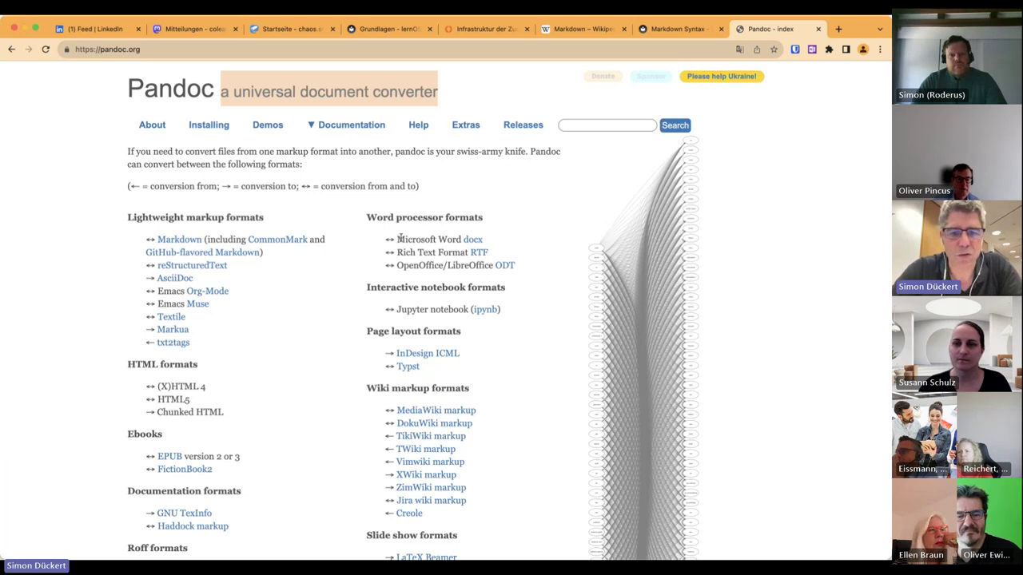
scroll(404, 237, down, 2)
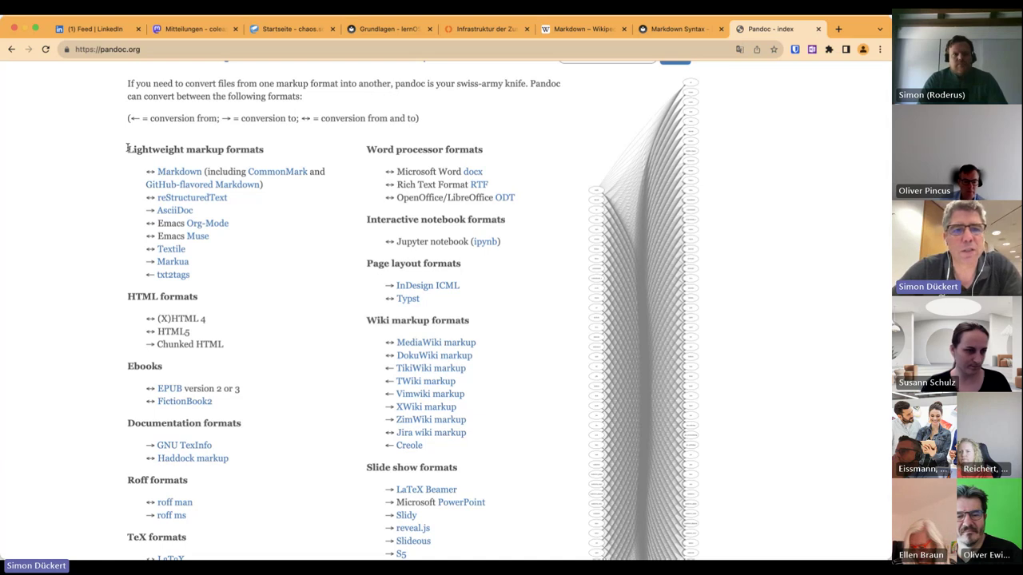
drag(128, 148, 215, 169)
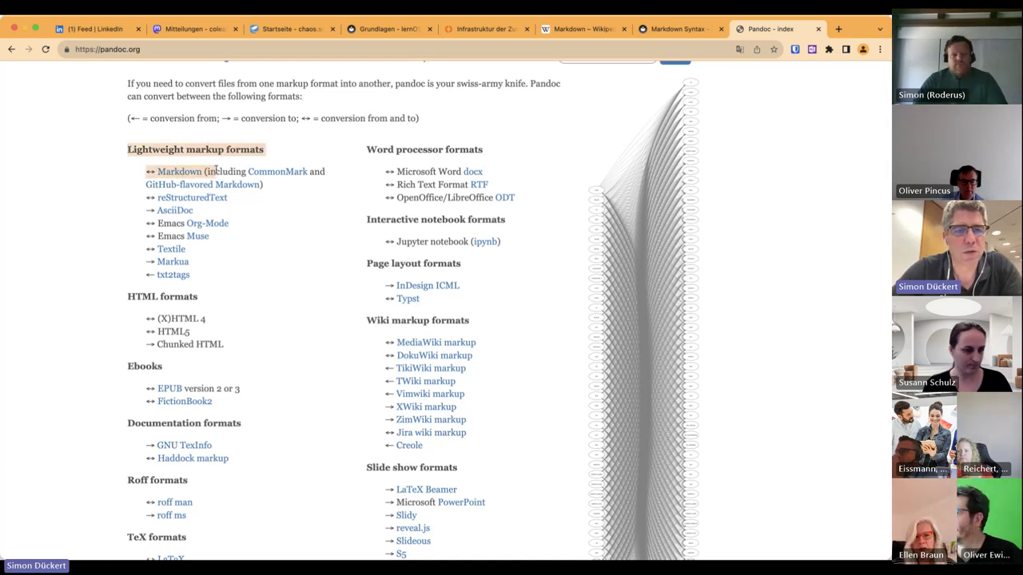
scroll(216, 169, down, 3)
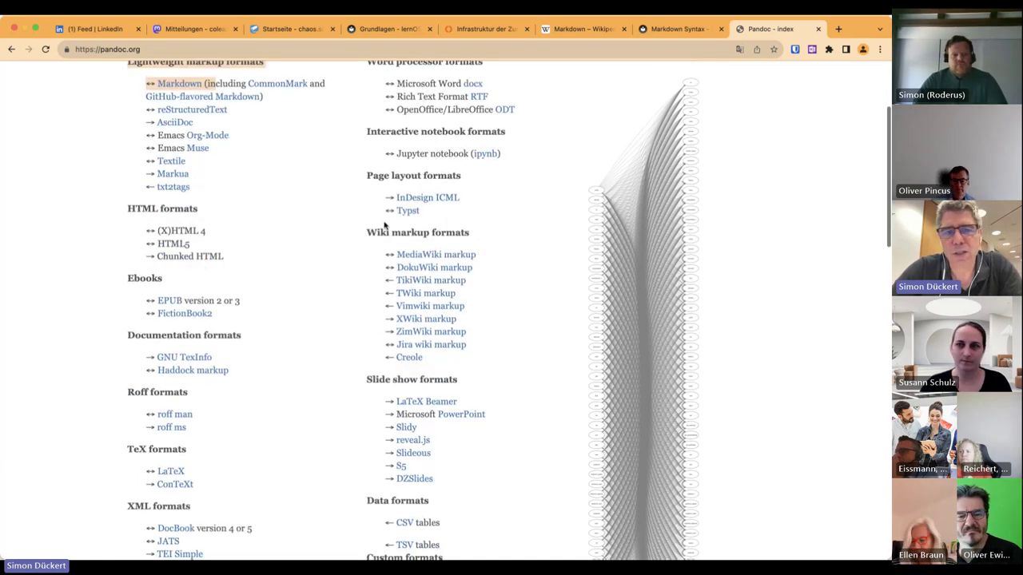
drag(367, 232, 504, 233)
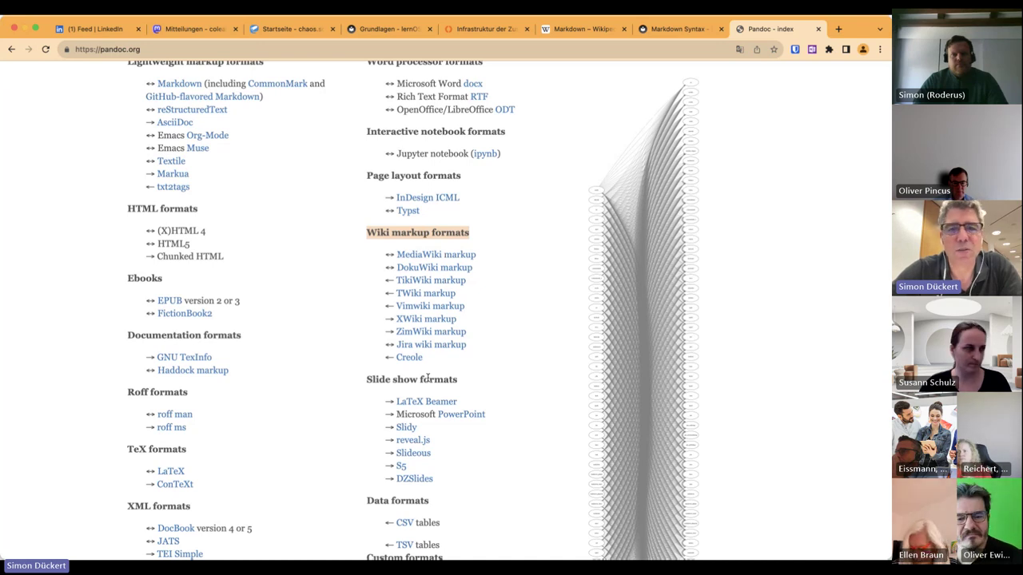
scroll(427, 377, up, 2)
drag(397, 133, 465, 135)
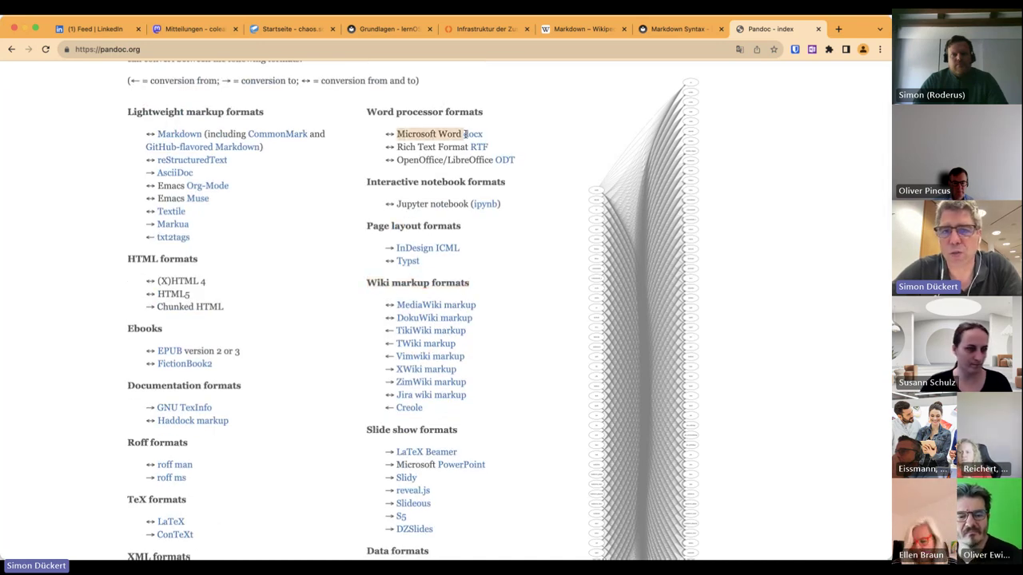
scroll(467, 137, down, 3)
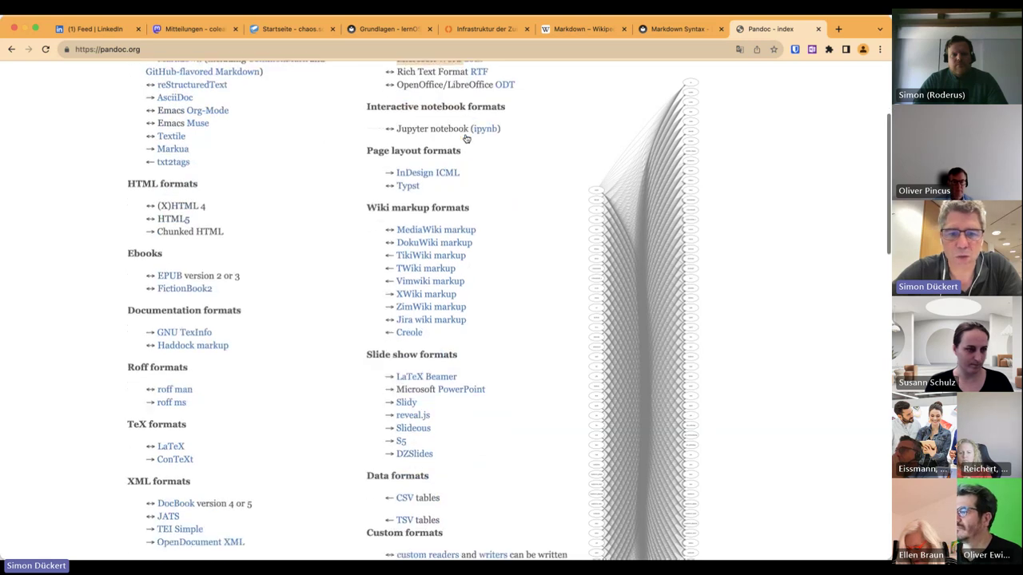
scroll(466, 137, up, 2)
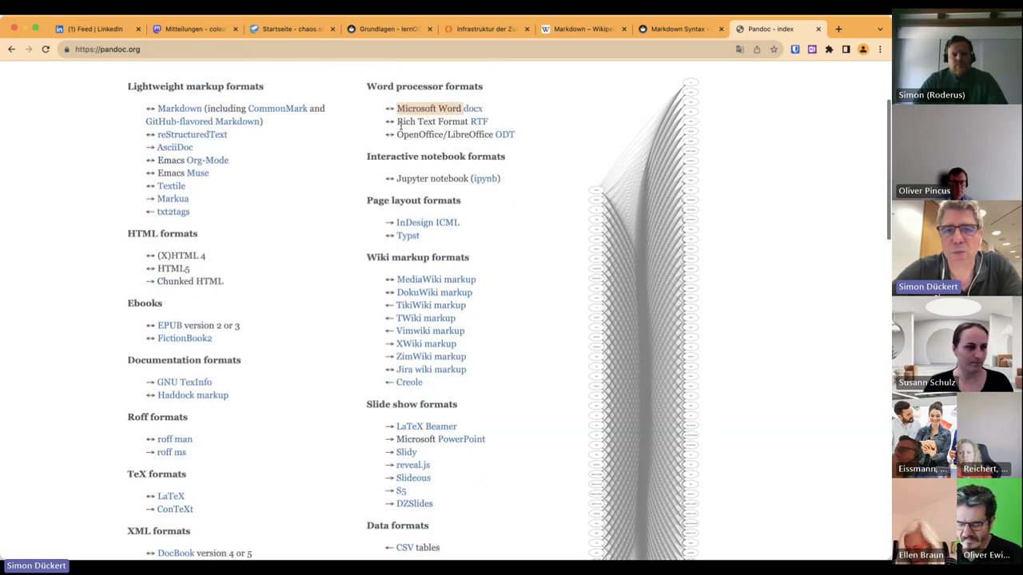
drag(399, 178, 470, 178)
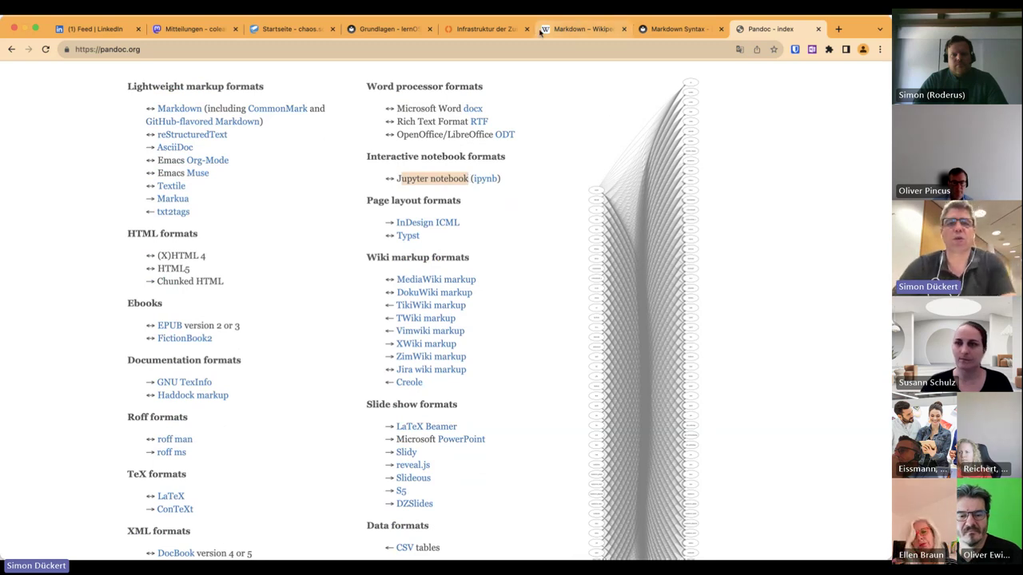
click(484, 29)
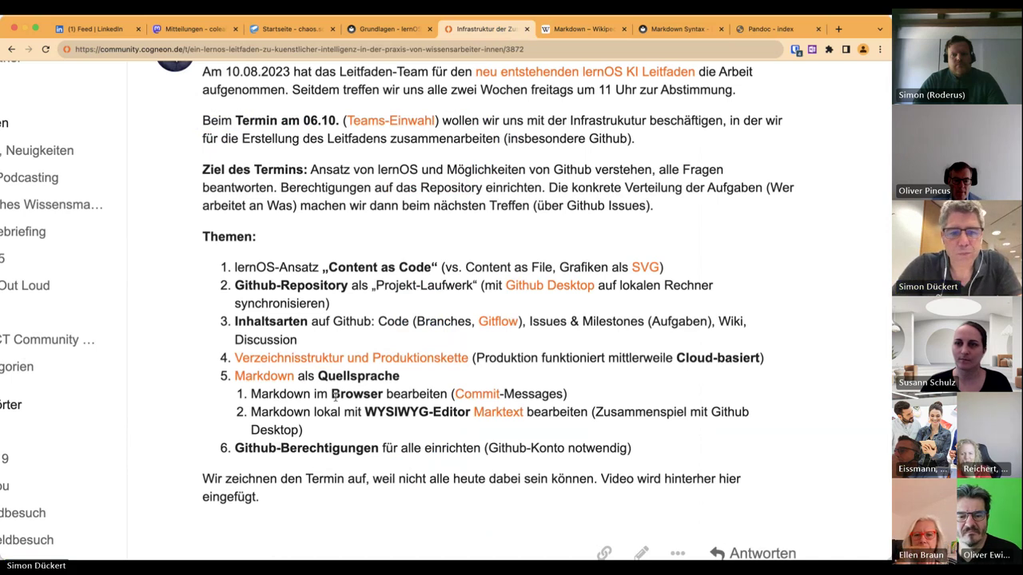
Highlight the 'Markdown im Browser' and Marktext editing topics, then switch to the Markdown Syntax page
drag(253, 394, 332, 394)
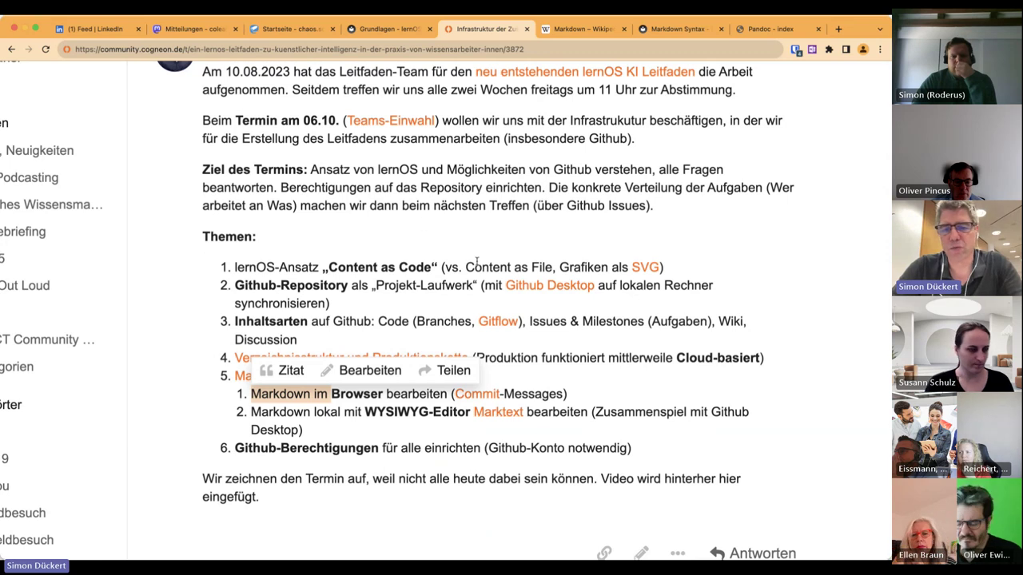
click(550, 394)
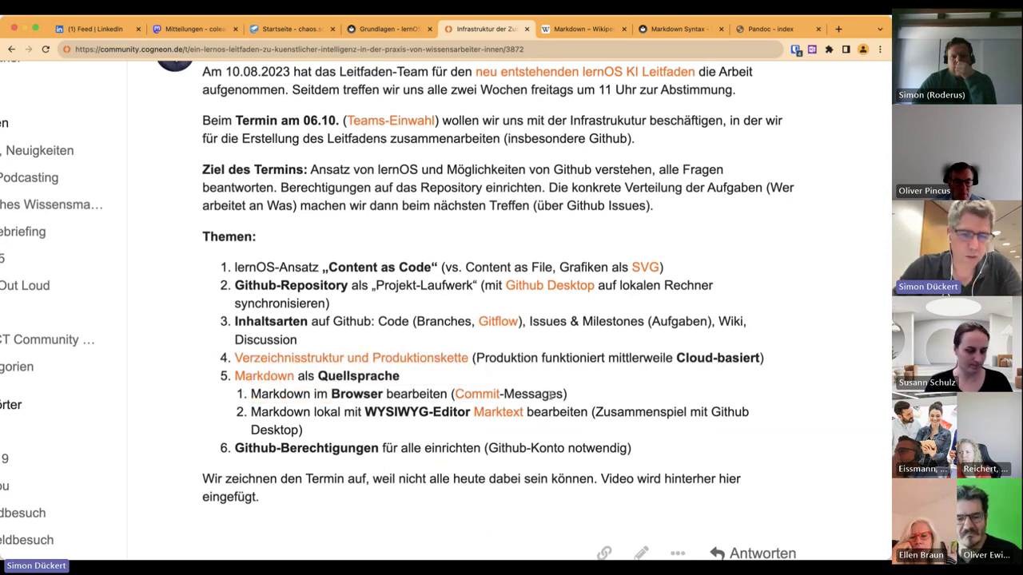
drag(253, 412, 302, 431)
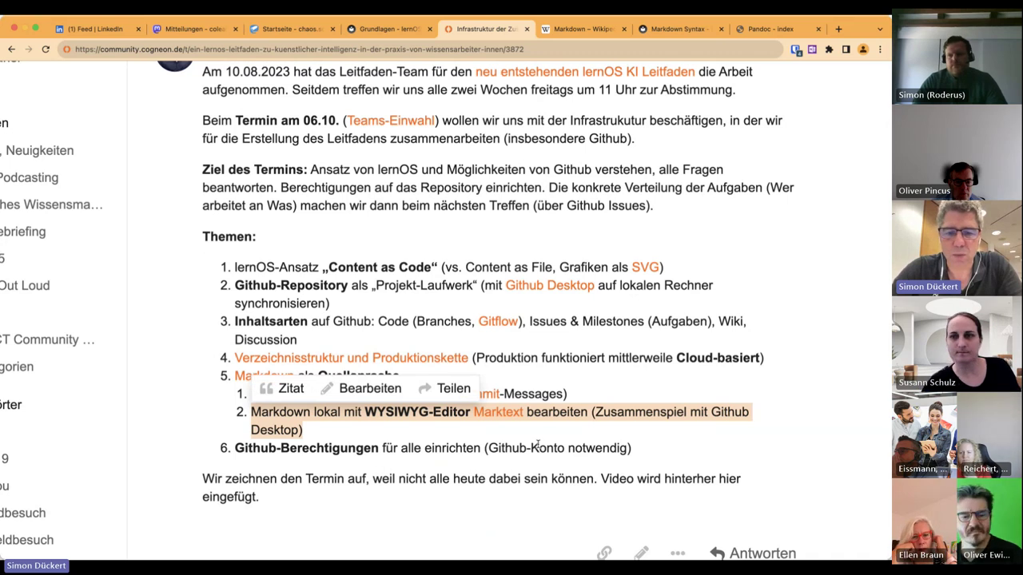
click(545, 391)
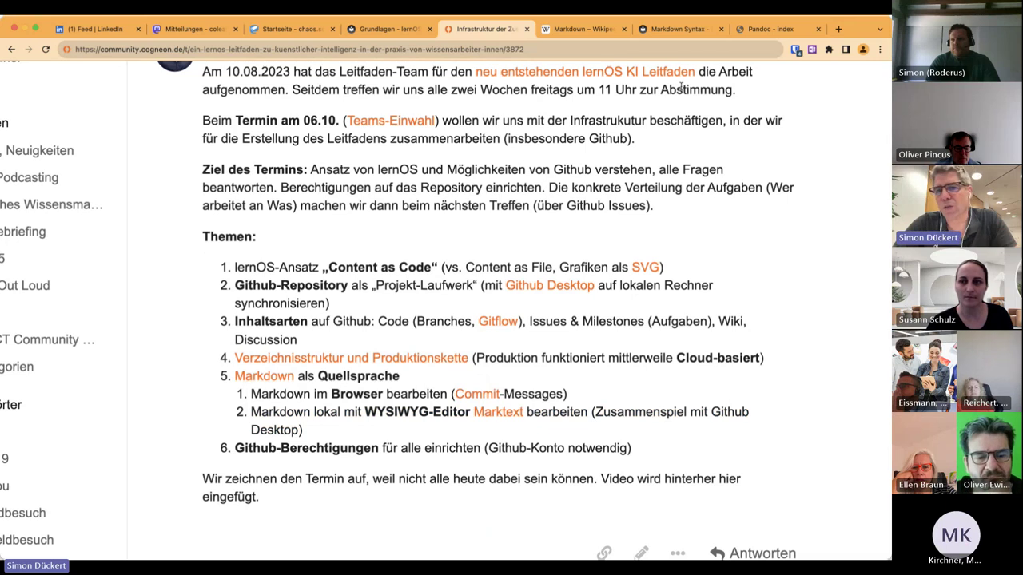
click(676, 29)
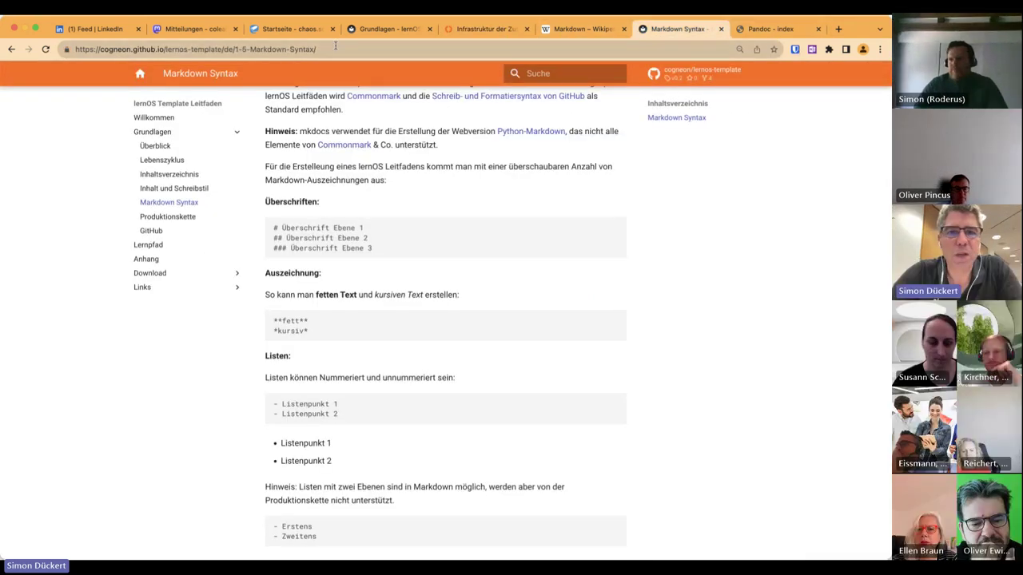
Change the ePortfolio Pages address to the lernos-ai path and load it
click(389, 28)
click(191, 49)
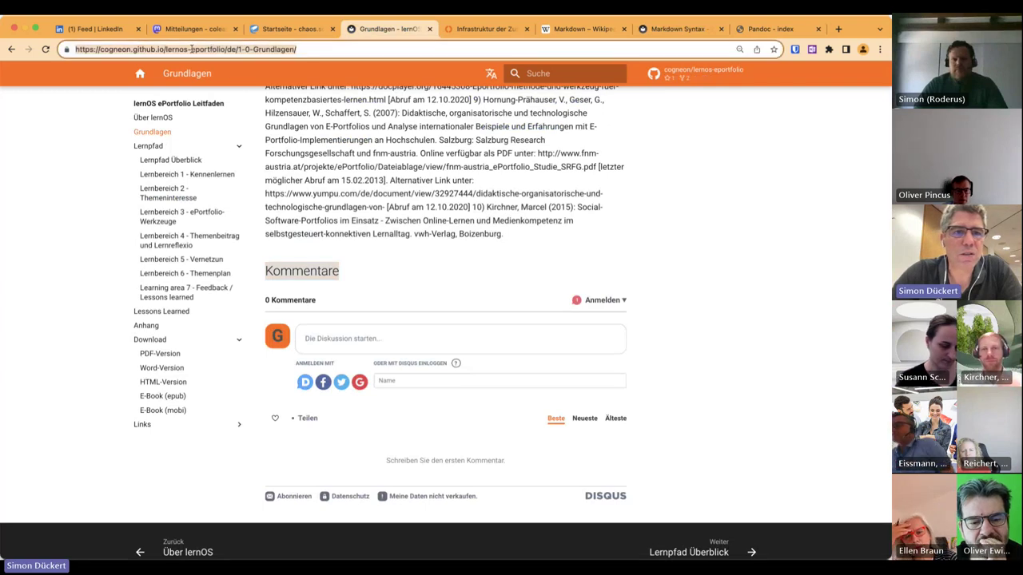
click(192, 49)
drag(191, 48, 364, 56)
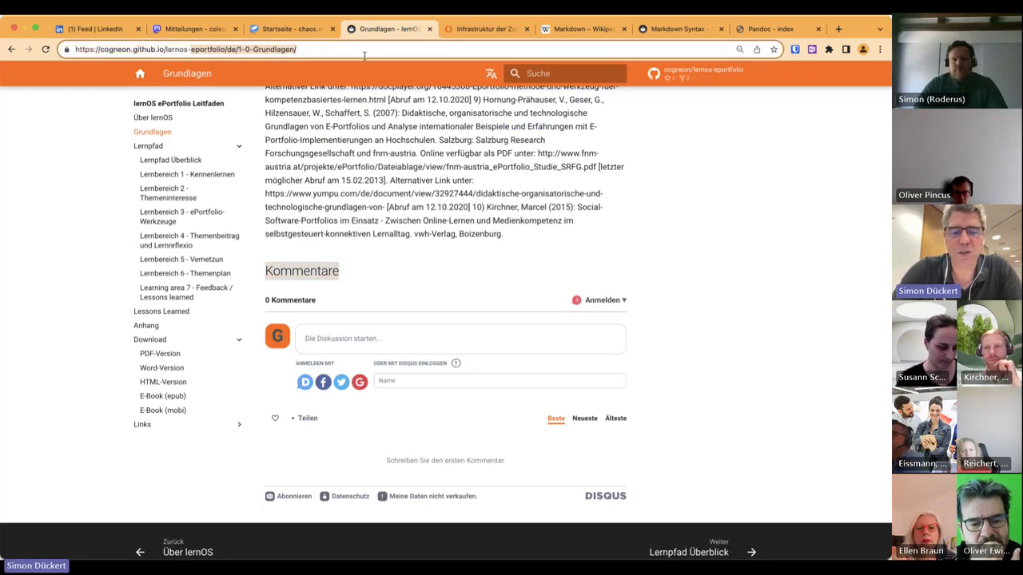
text(ai/)
key(Return)
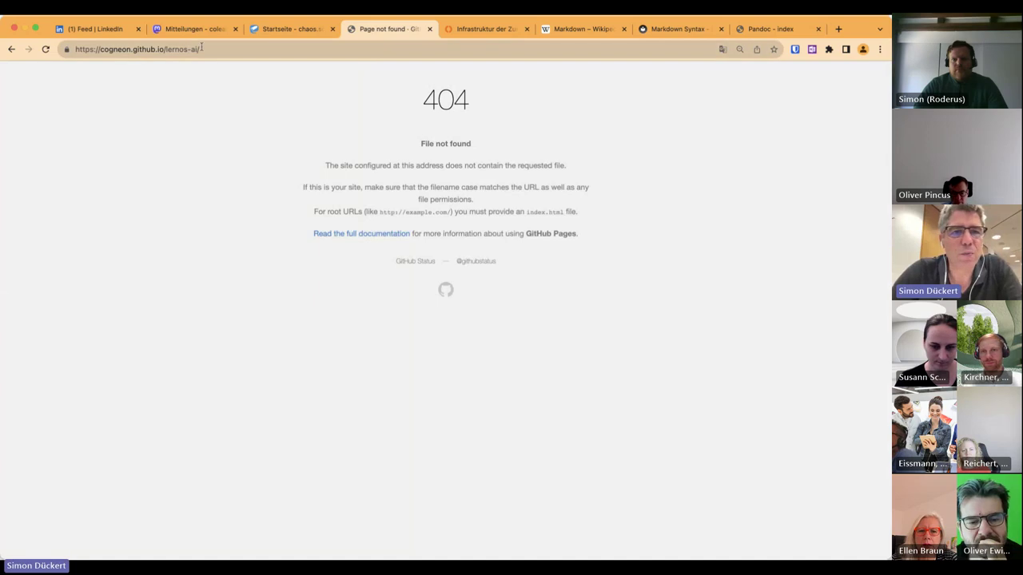
Rewrite the address to github.com/cogneon/lernos-ai/ and load the repository
click(202, 48)
click(217, 50)
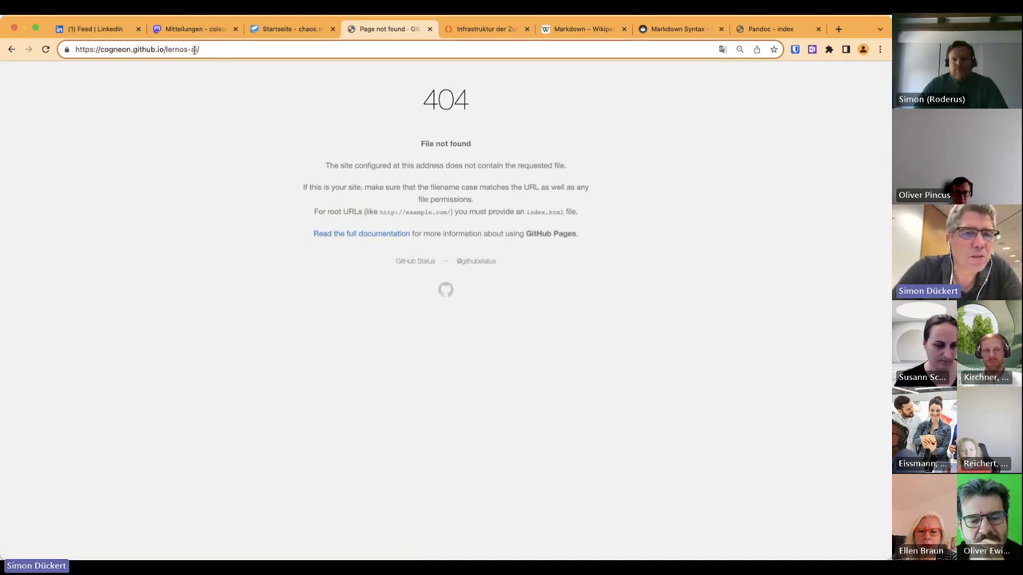
drag(134, 49, 100, 51)
key(BackSpace)
double_click(133, 49)
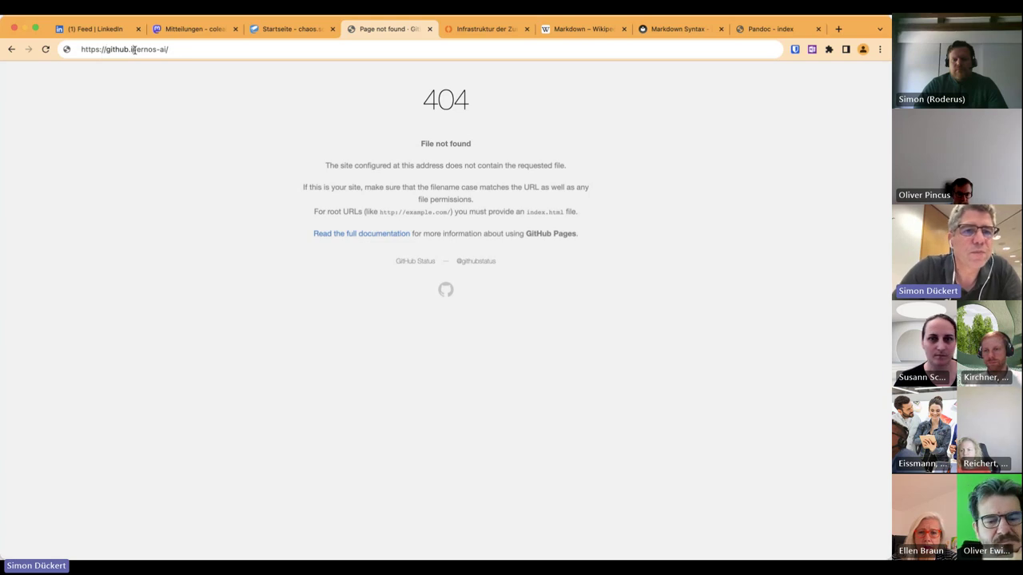
text(com/cogneon)
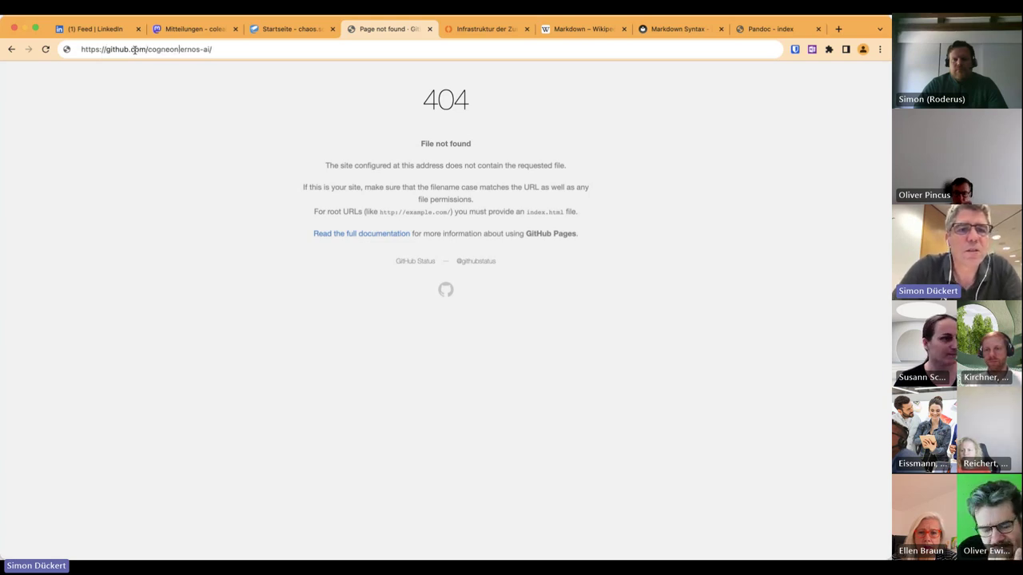
key(Return)
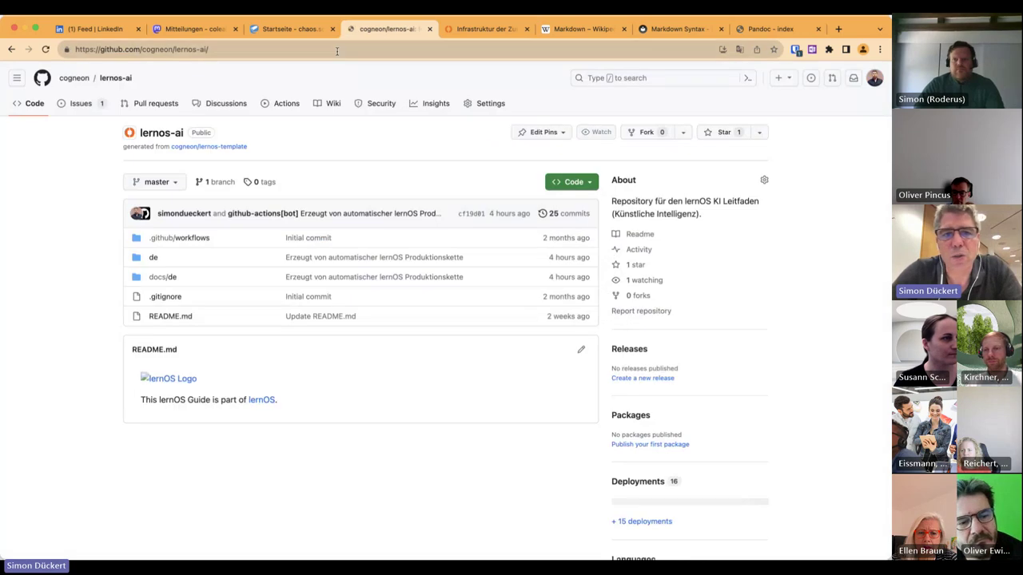
Browse to de/src/1-1-ai-history.md in lernos-ai and open it in the web editor
click(154, 259)
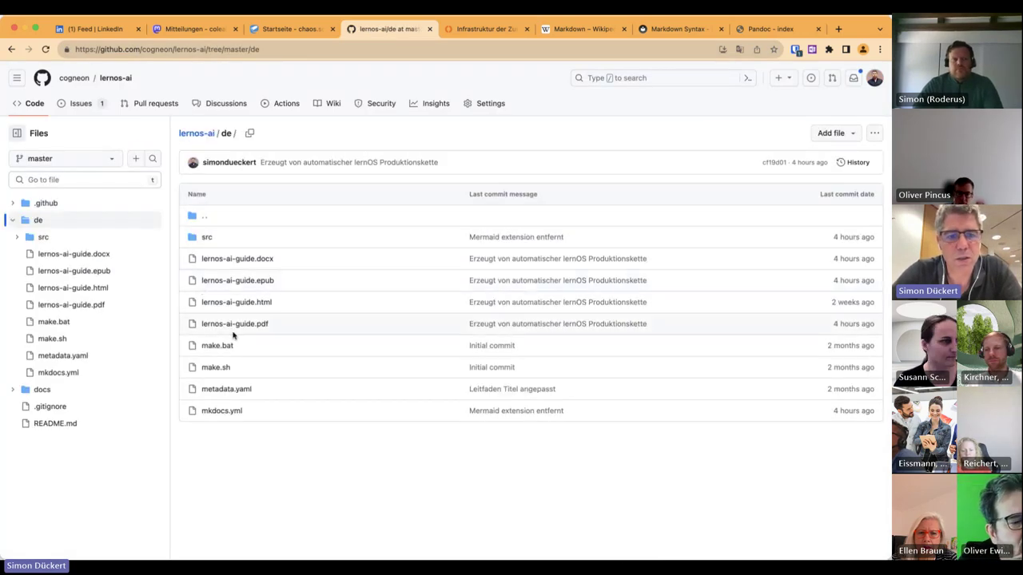
click(208, 237)
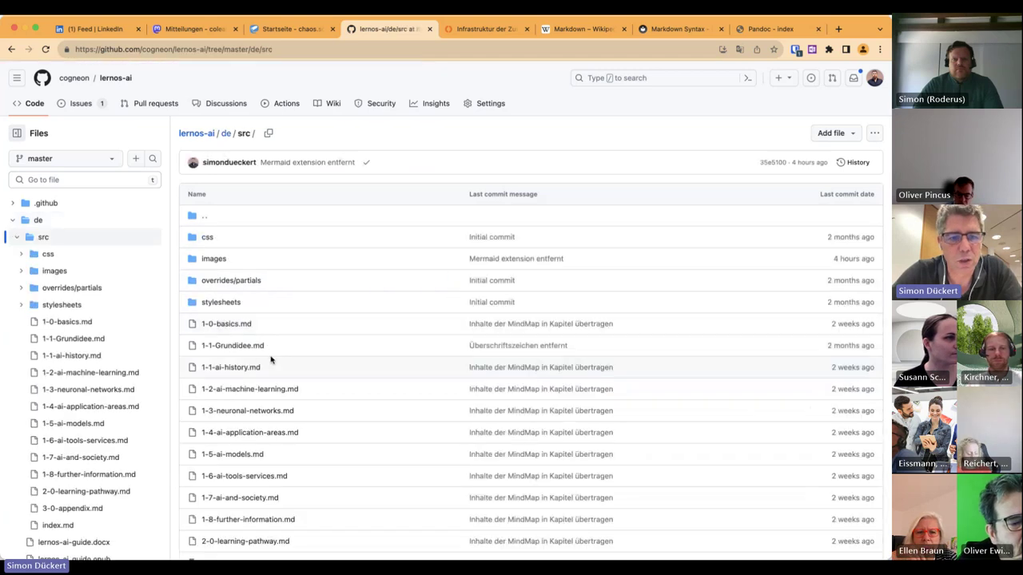
scroll(269, 356, down, 2)
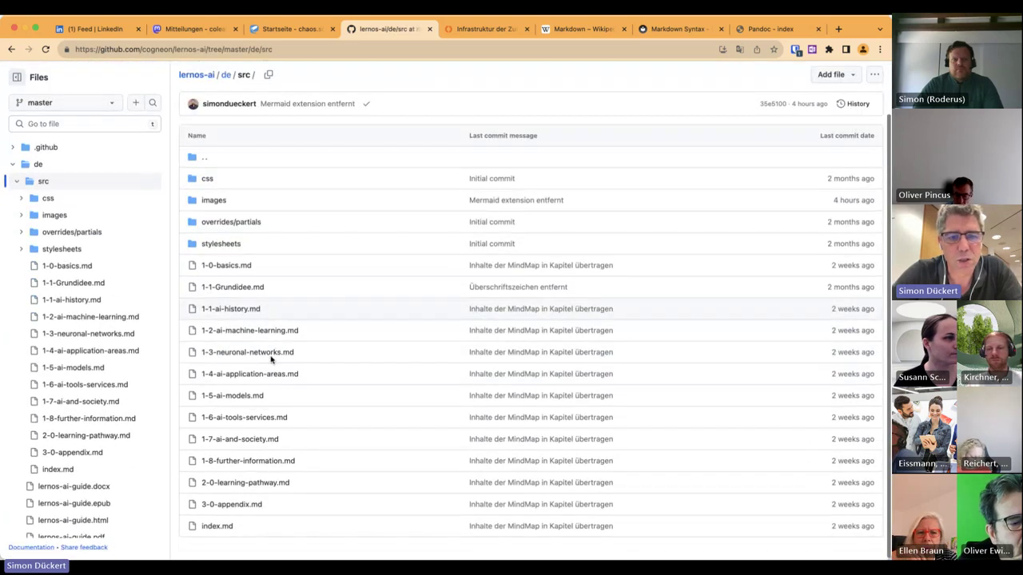
click(247, 310)
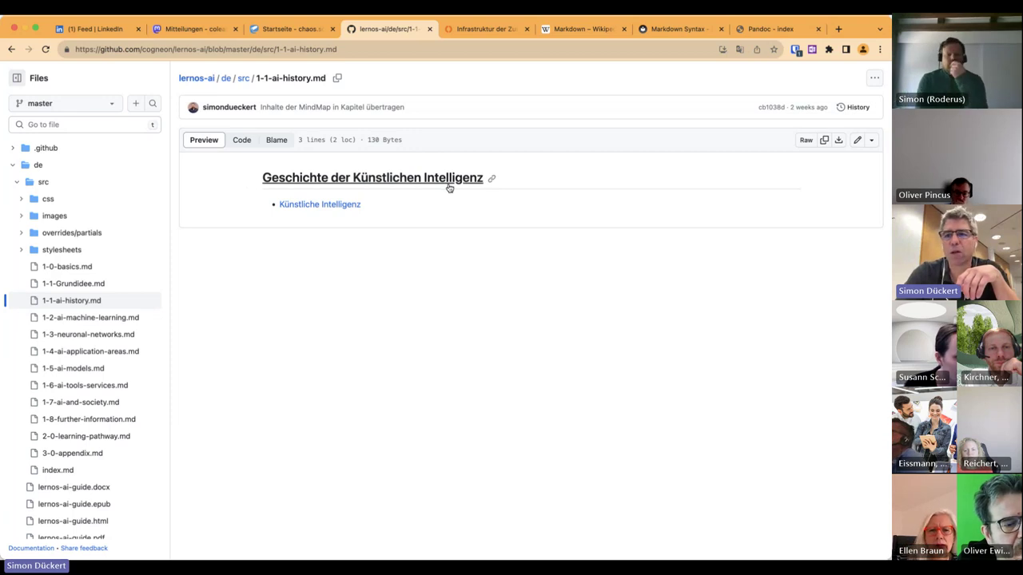
click(859, 141)
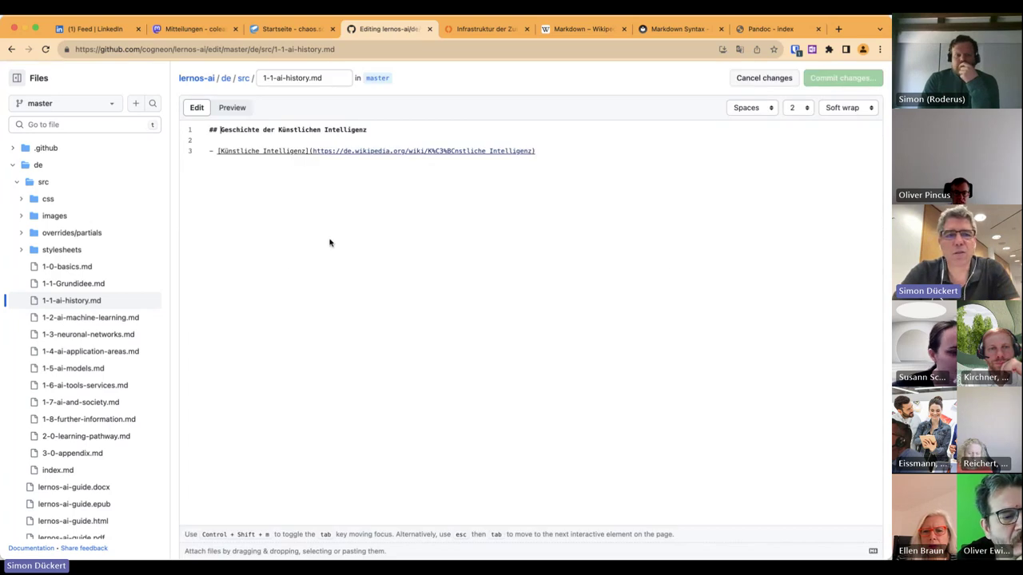
Add 'Geschichte aus OpenHPI MOOC ergänzen' as a new line below the link, then start committing
click(557, 150)
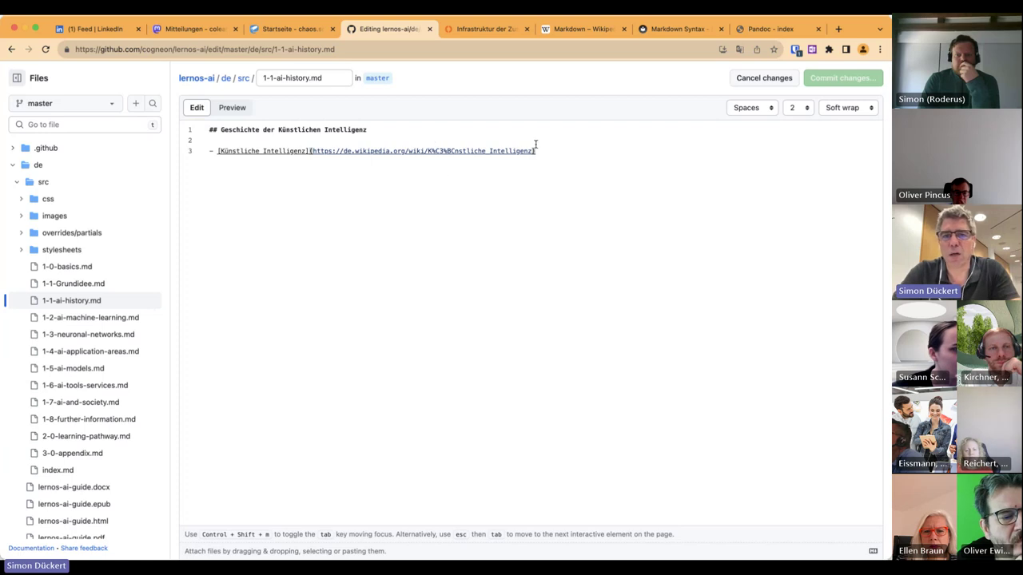
key(Return)
key(Return)
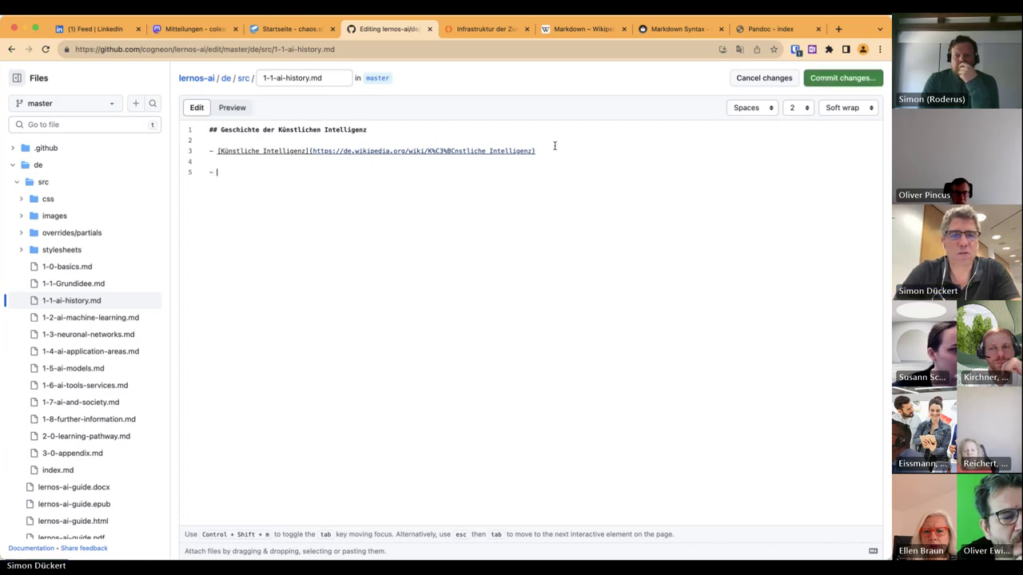
key(Tab)
text(Geschichte)
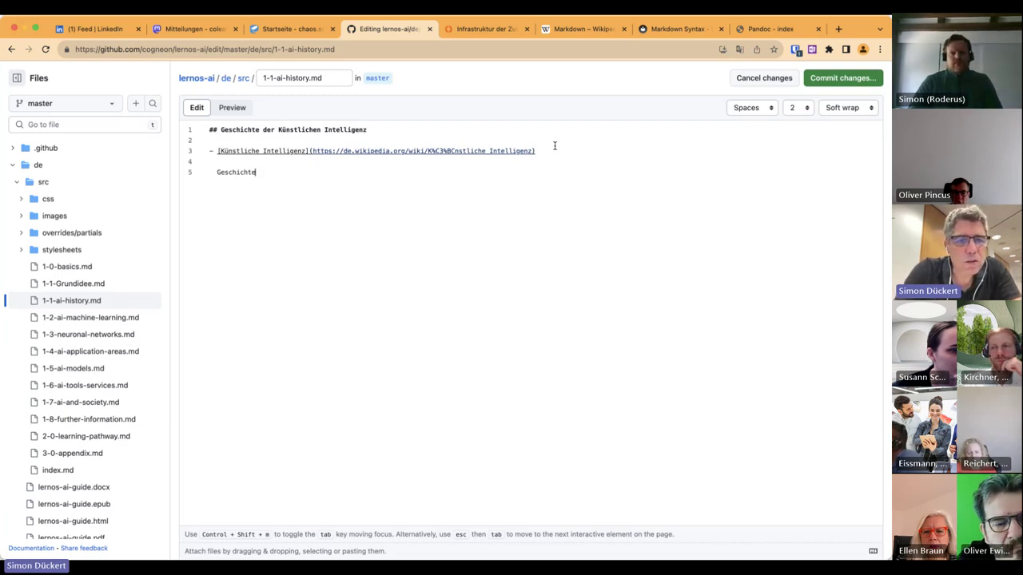
key(BackSpace)
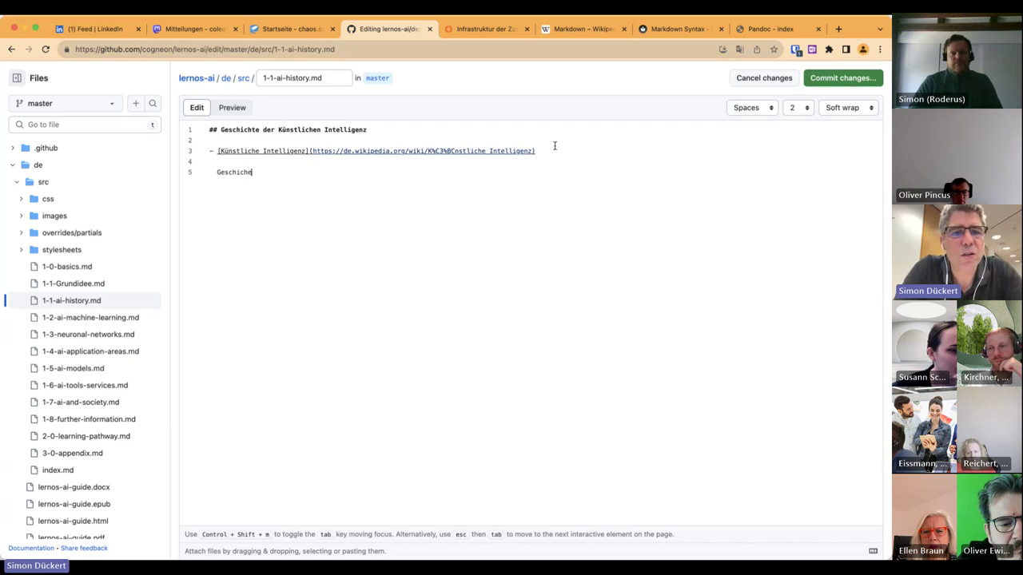
text(e aus OpenH)
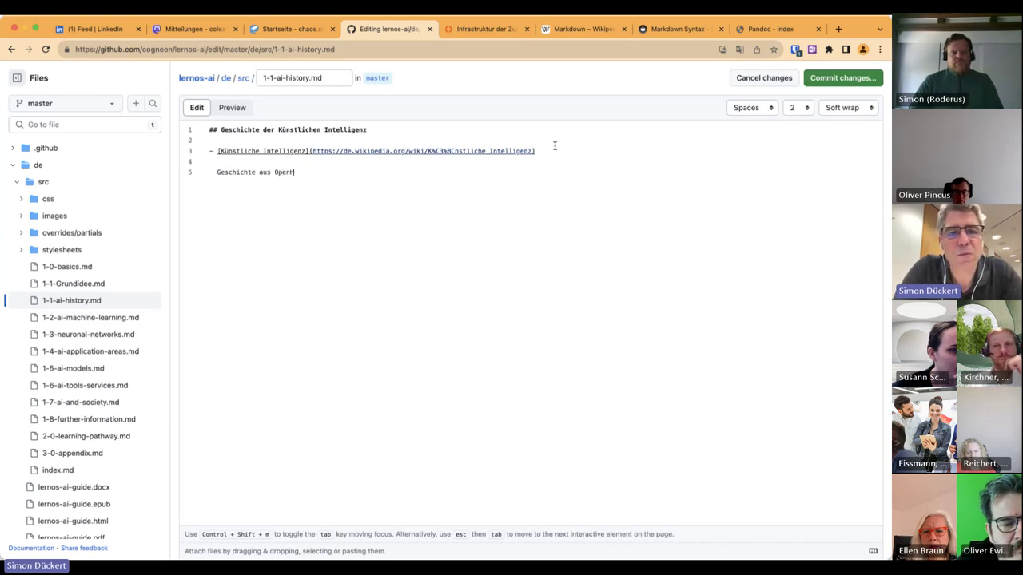
text(PI MoO)
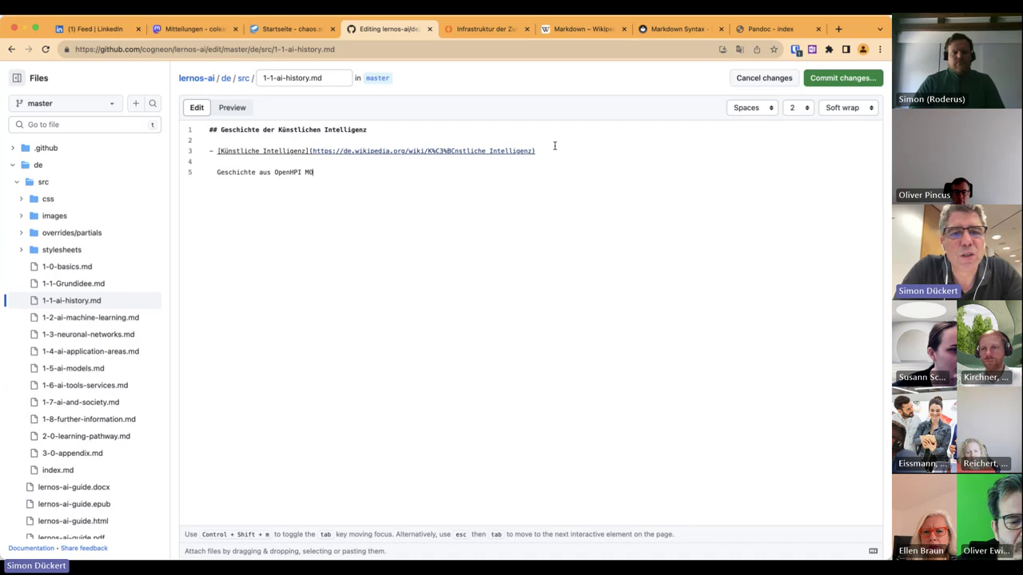
text(C ergänzen)
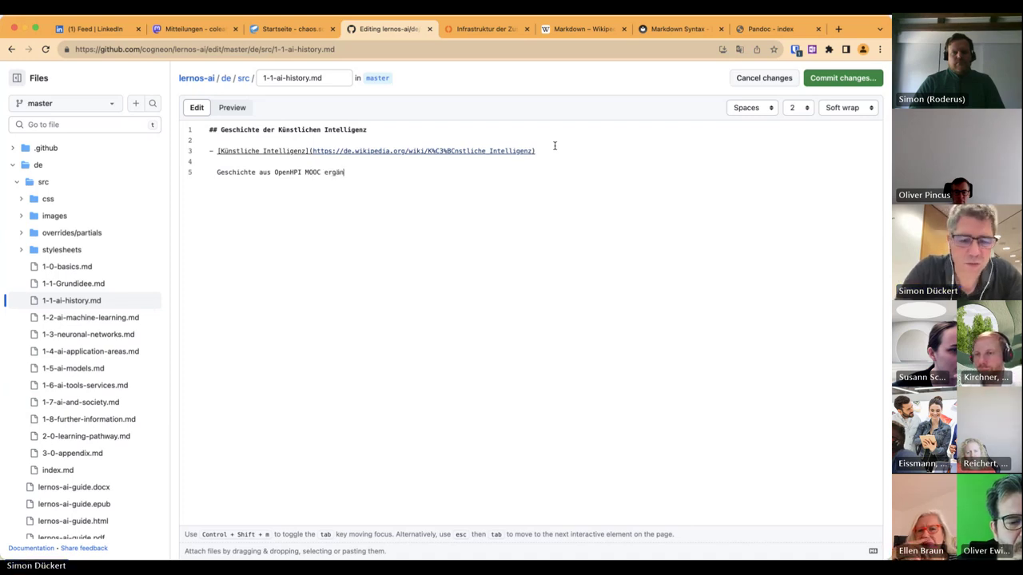
click(833, 78)
Commit to master with the description 'Hinweis auf OpenHPI MOOC ertgänzt' and highlight the new line
click(453, 294)
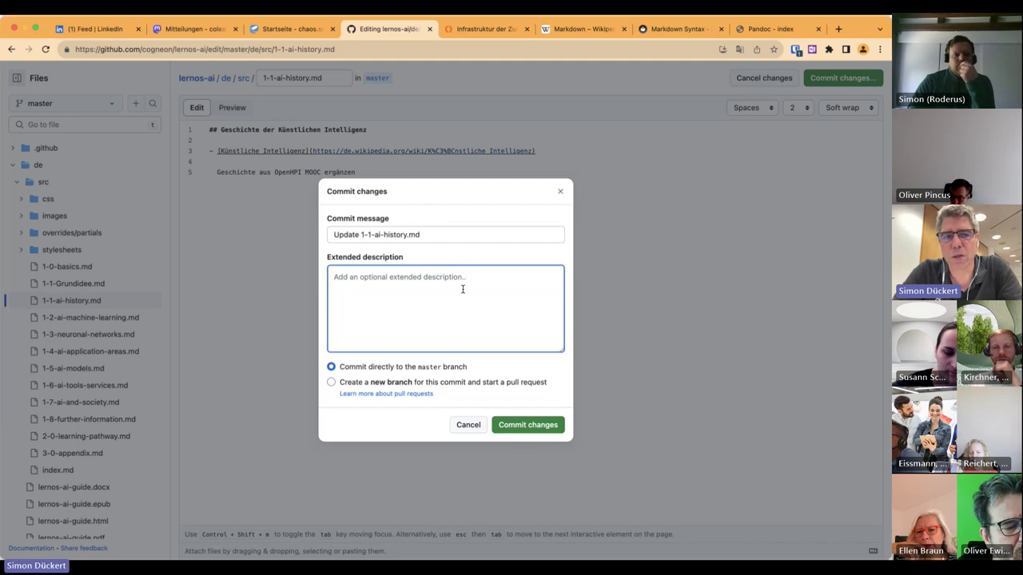
text(Hinweis au)
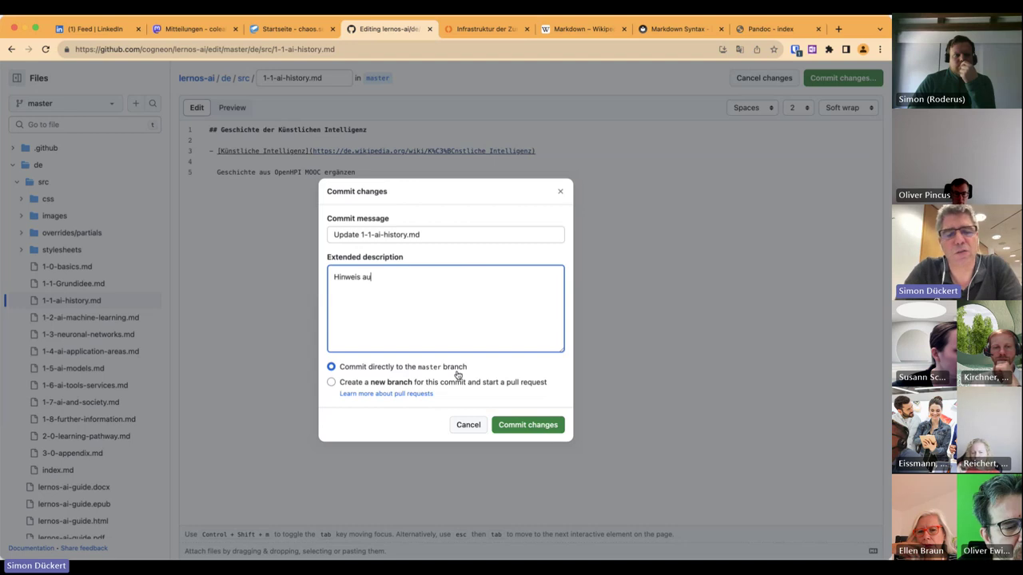
text(f )
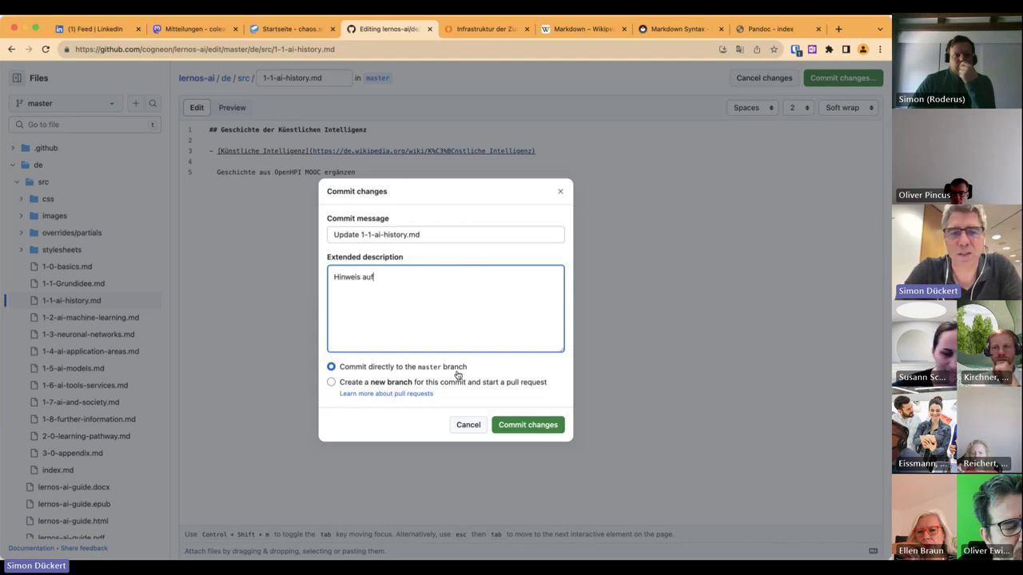
text(OpenH)
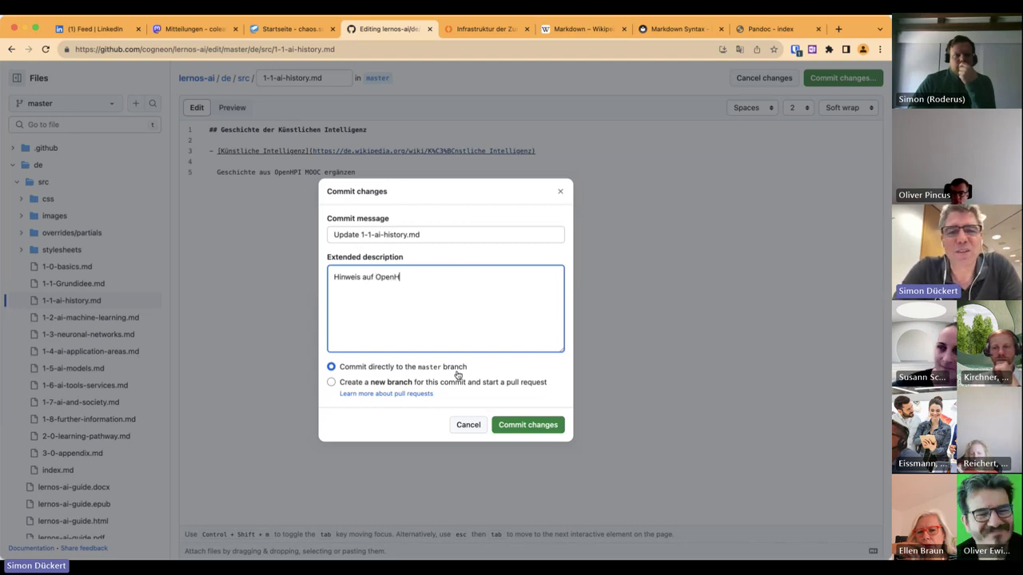
text(PI MOOC)
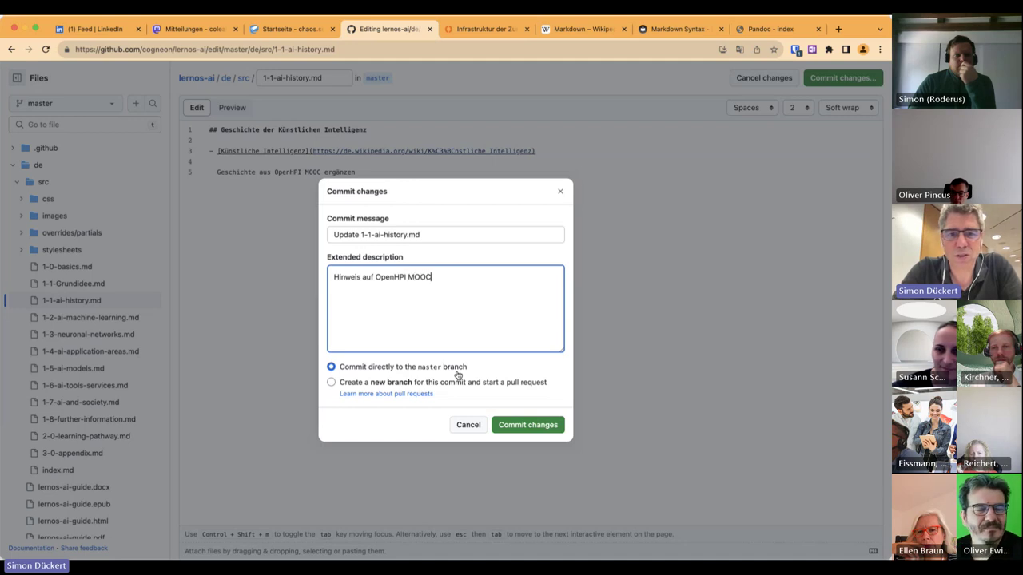
text( ertg)
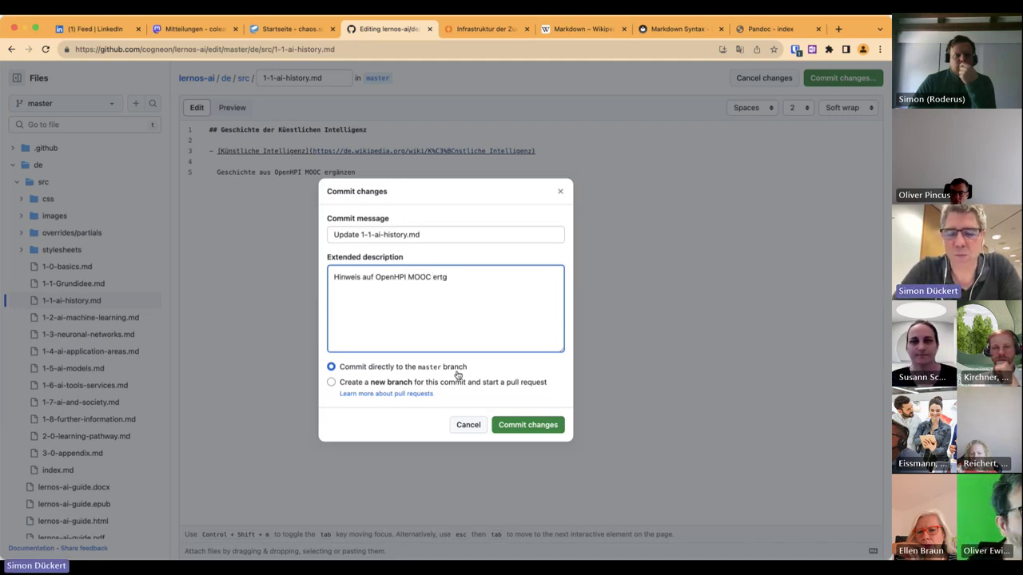
text(än)
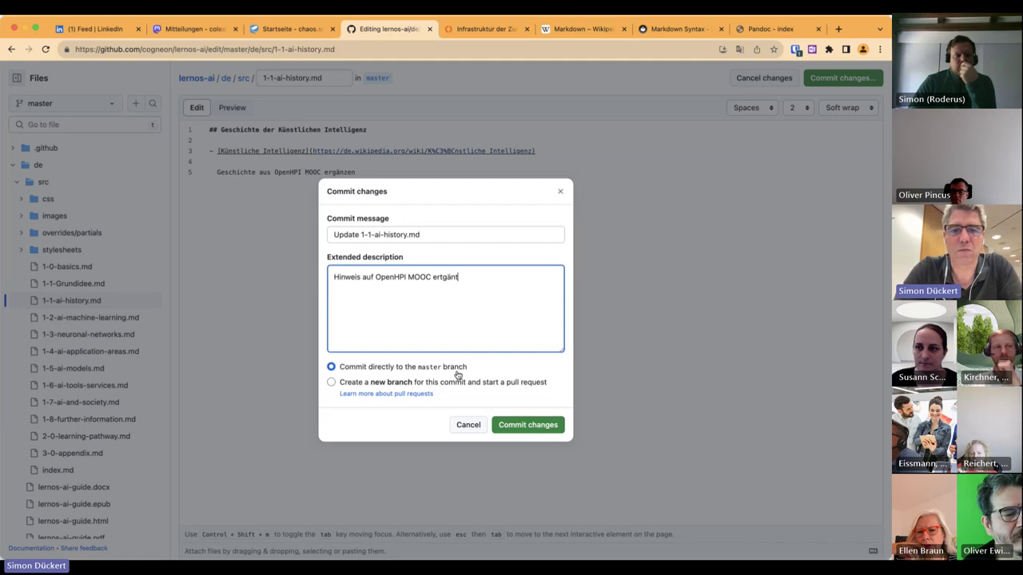
text(zt)
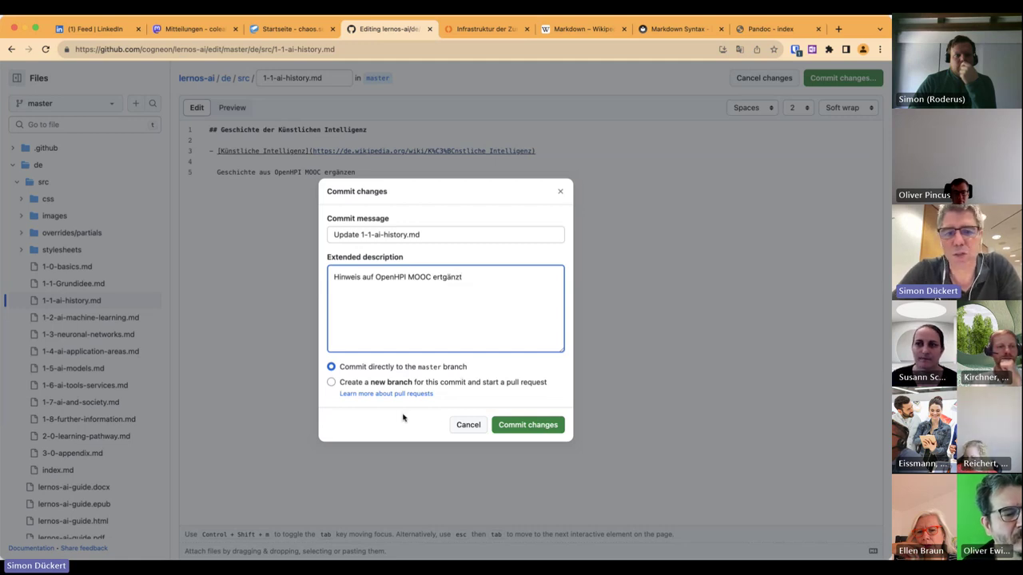
click(532, 429)
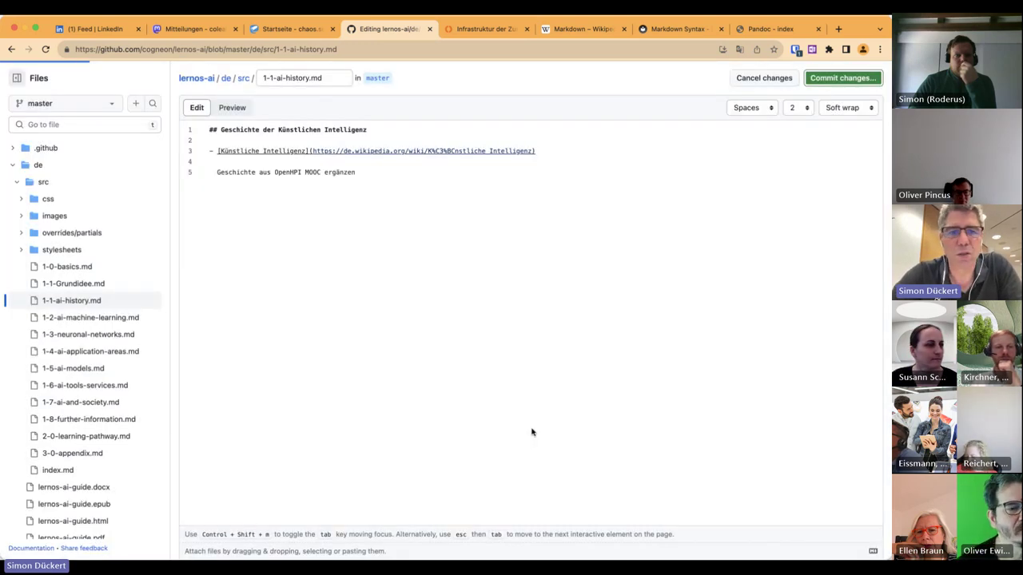
drag(443, 226, 278, 228)
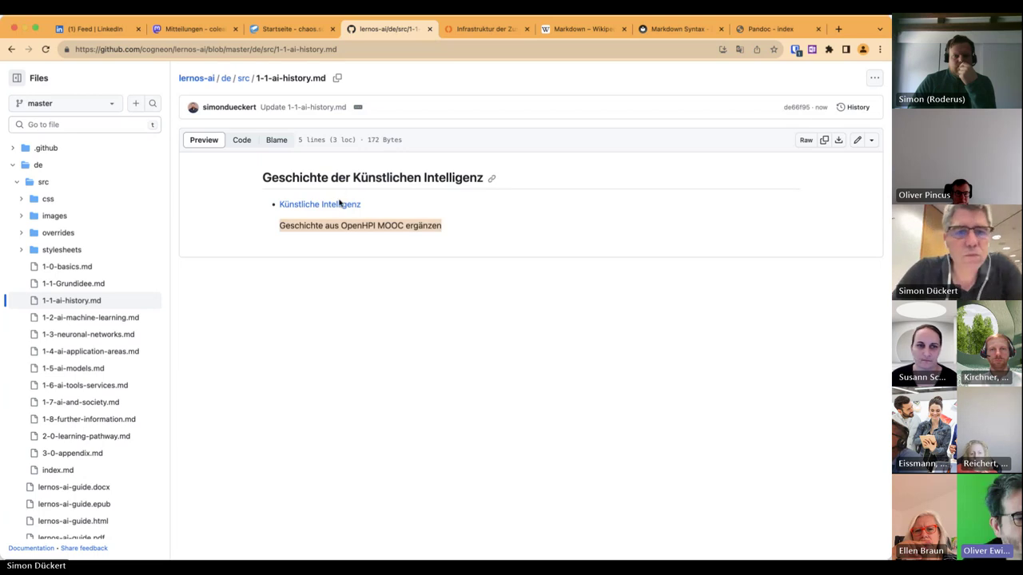
Reopen 1-1-ai-history.md from the de/src listing and view its History
click(242, 77)
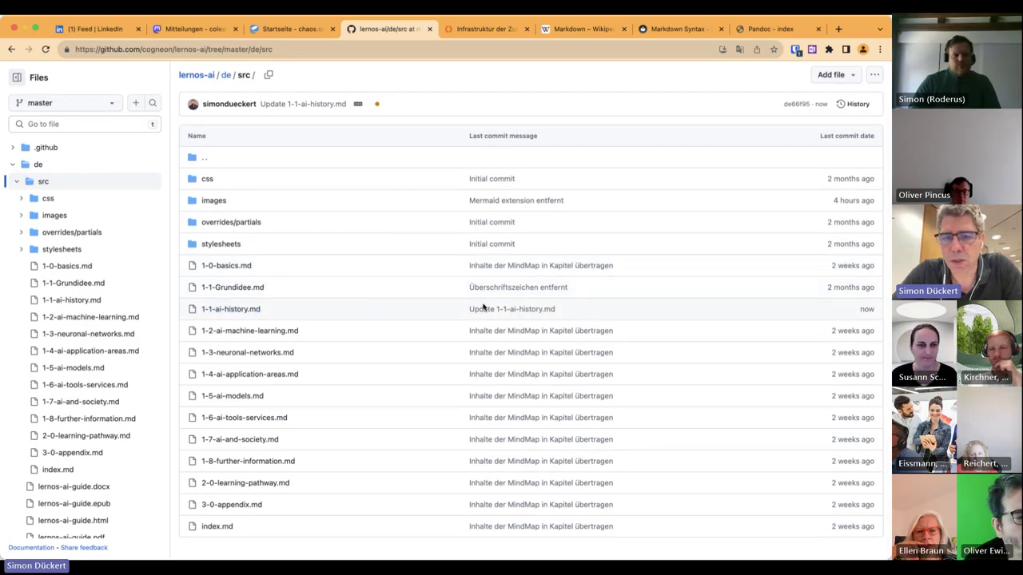
click(259, 310)
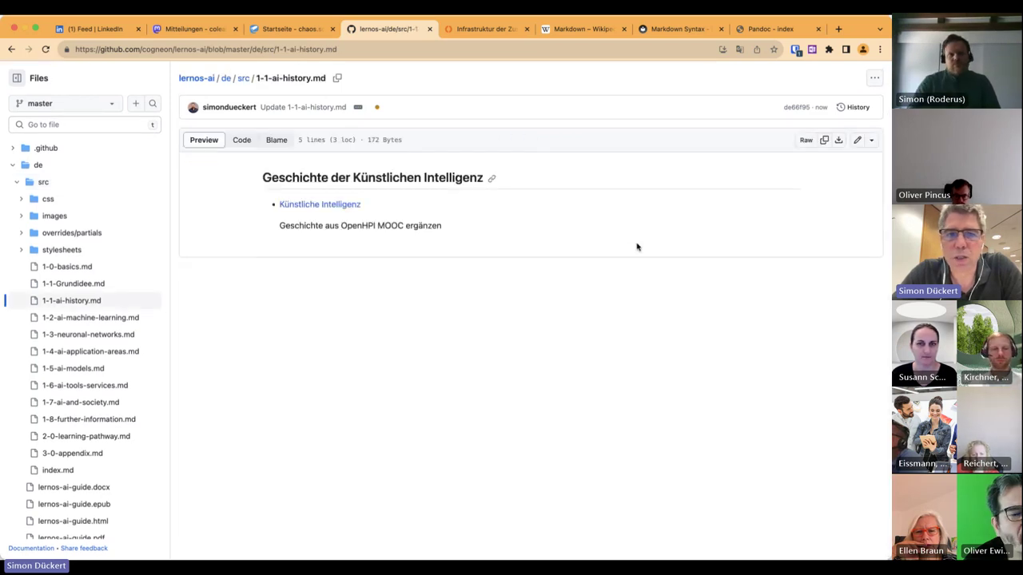
click(863, 108)
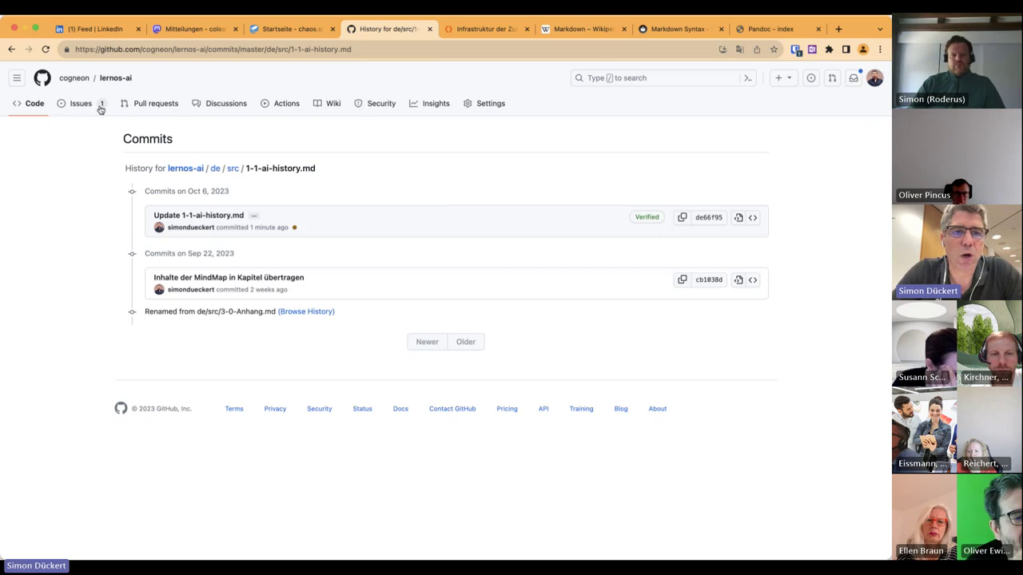
Browse the src and master commit histories and the repository's Code page, then return to the forum agenda
click(232, 168)
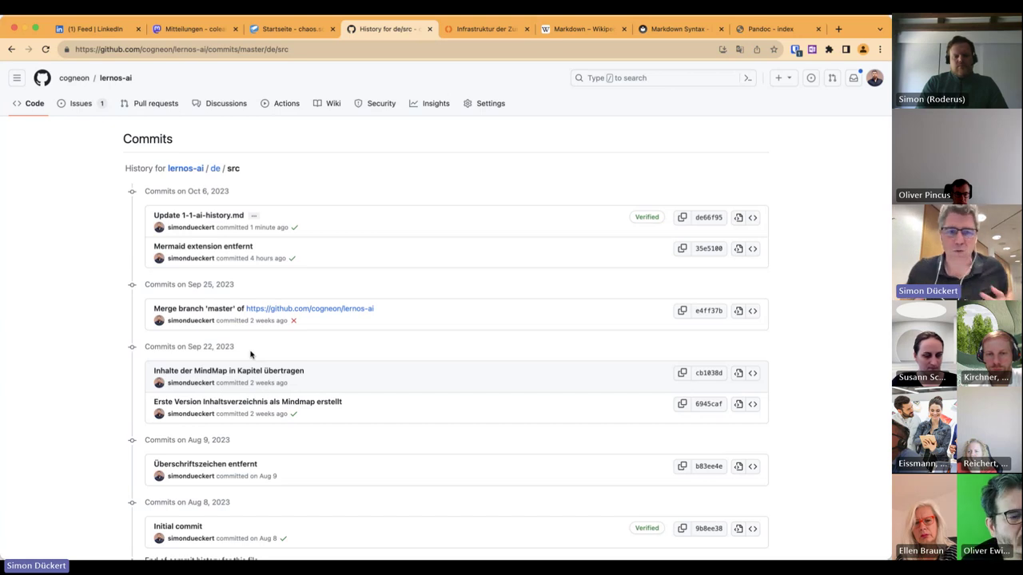
click(200, 173)
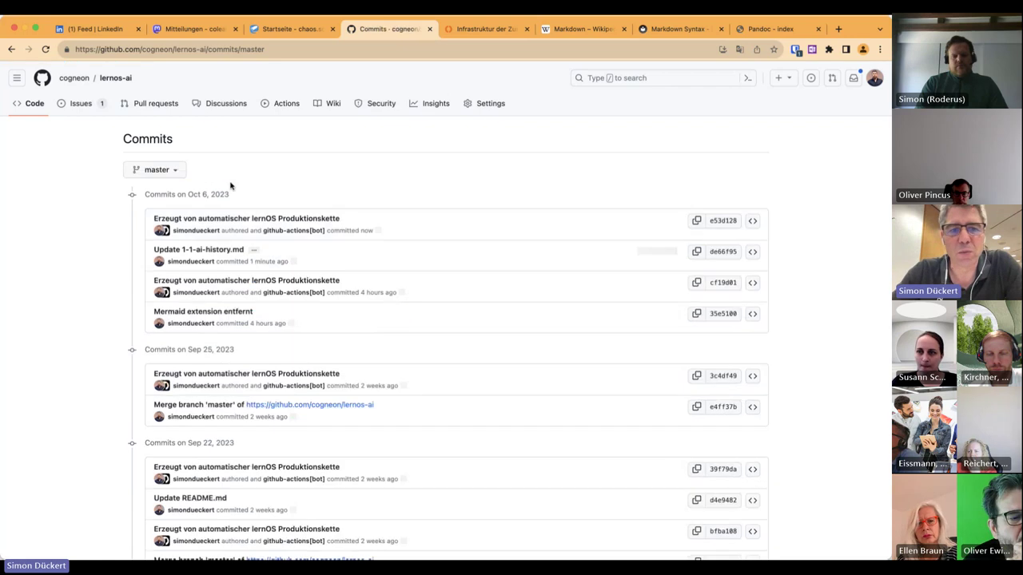
click(34, 103)
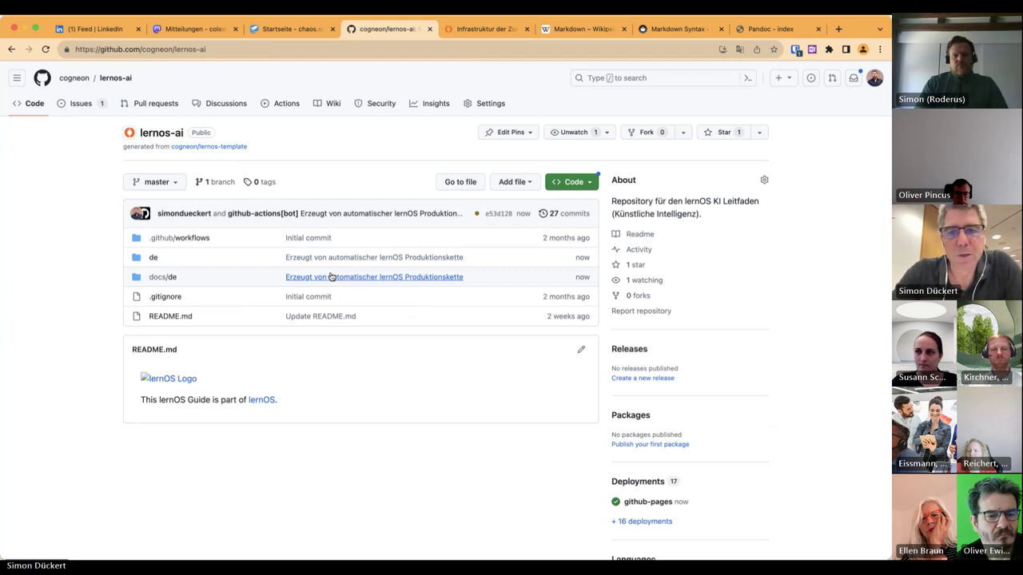
click(465, 31)
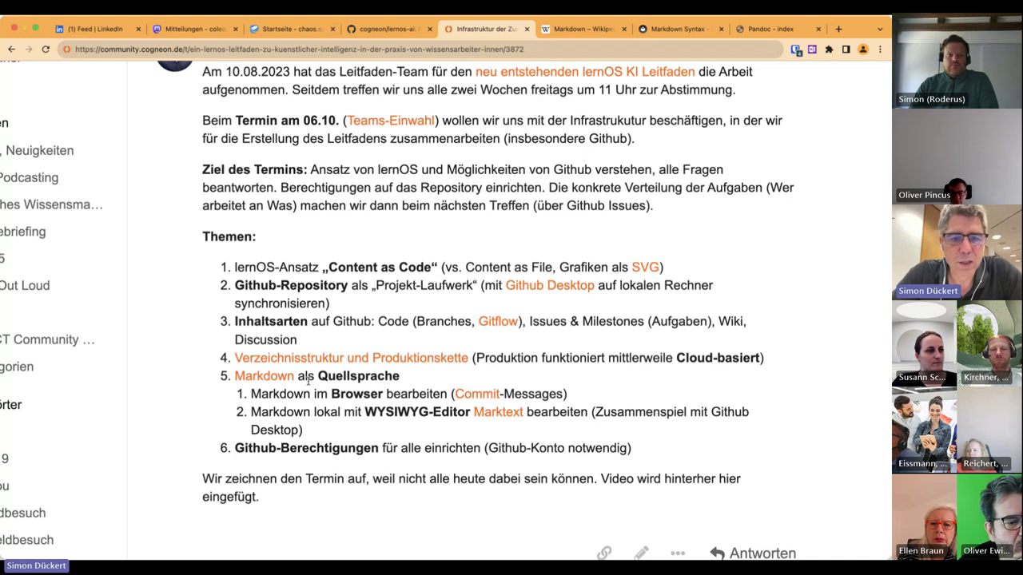
Select the Marktext agenda item and open its 'Github Desktop' link in a new tab
drag(251, 412, 320, 427)
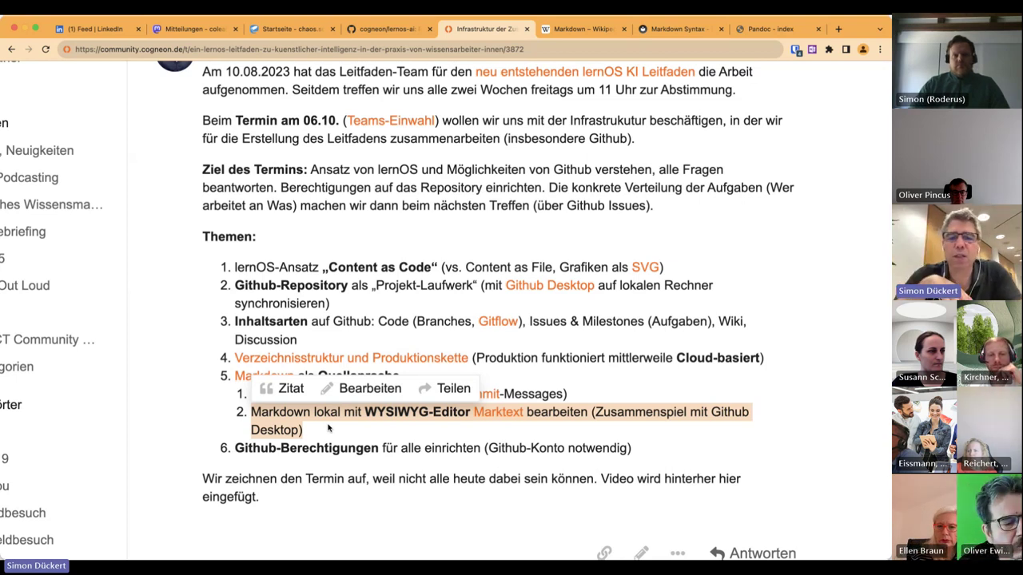
key(super+Tab)
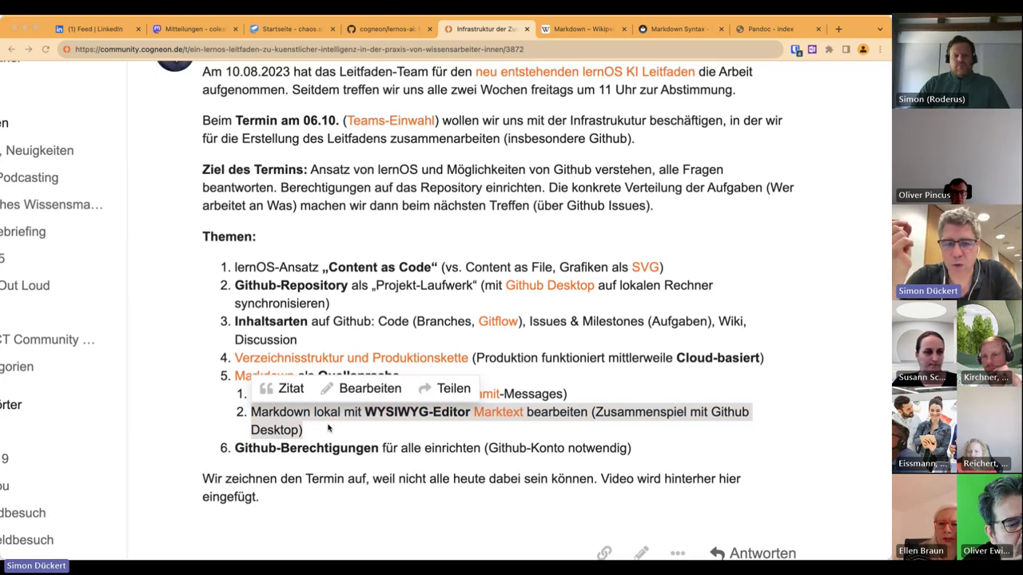
key(super+Tab)
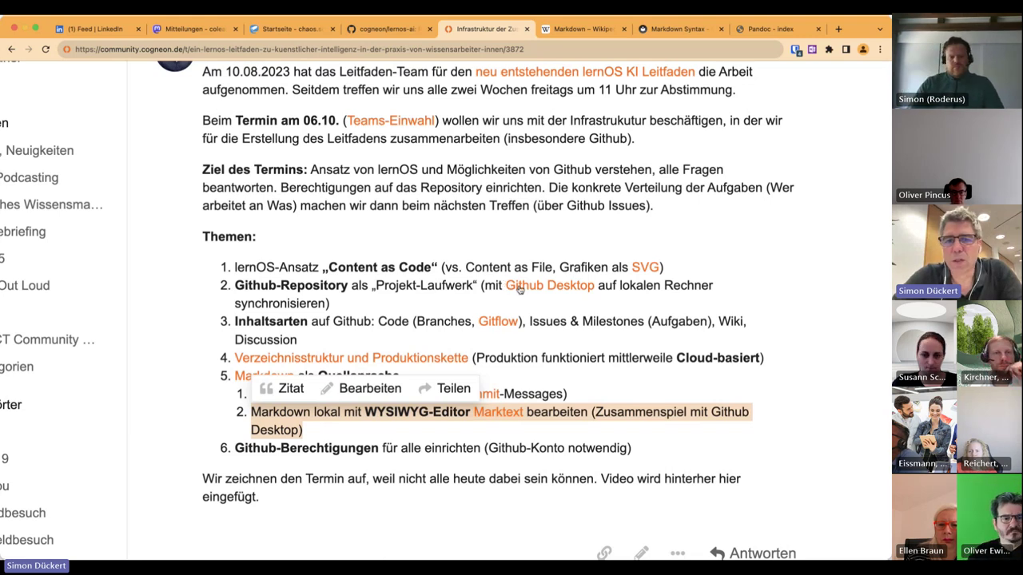
super+click(508, 286)
click(524, 29)
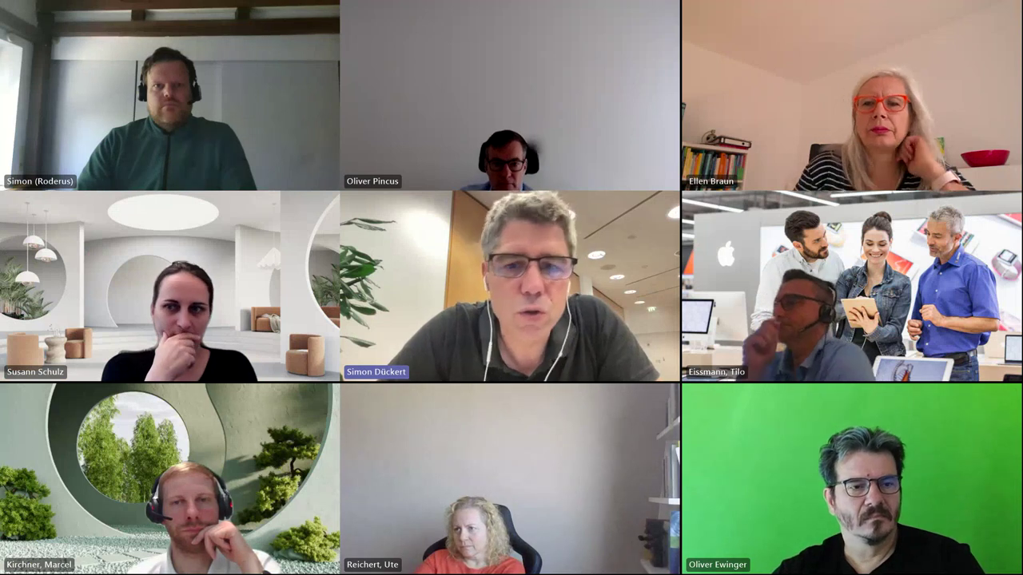
In GitHub Desktop, choose the lernos-ai repository and pull its three new commits from origin
key(super+Tab)
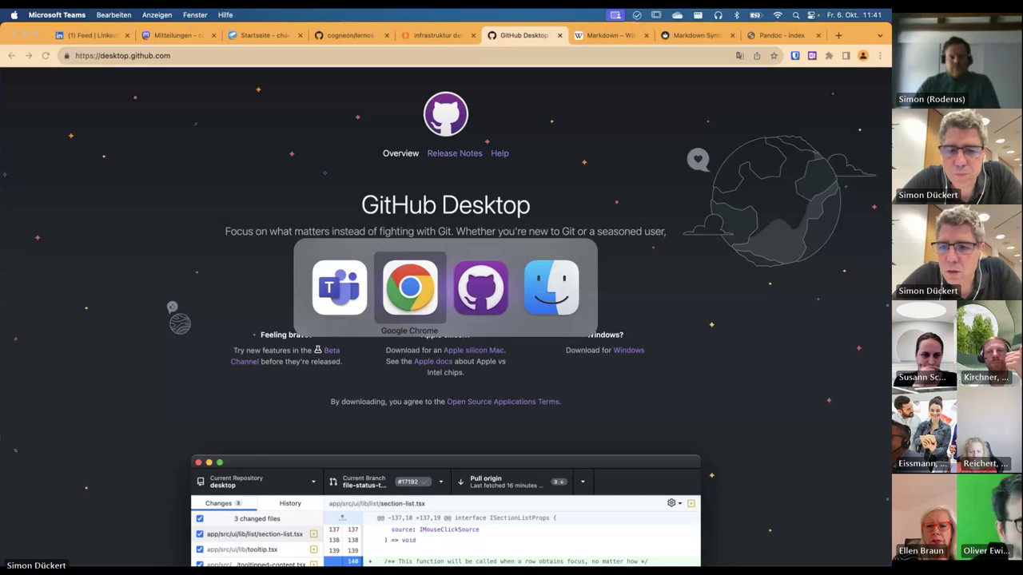
key(super+Tab)
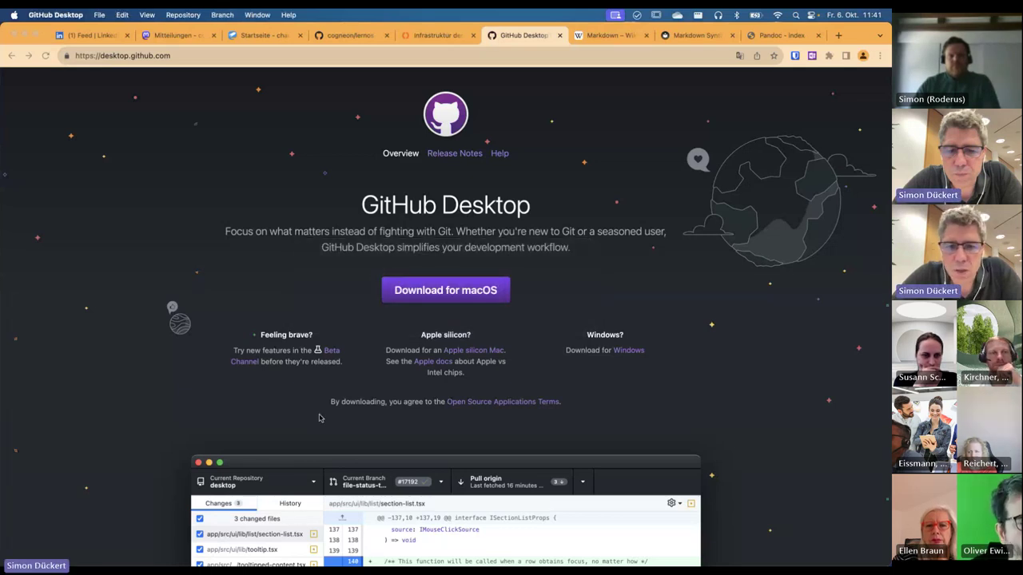
key(ctrl+Up)
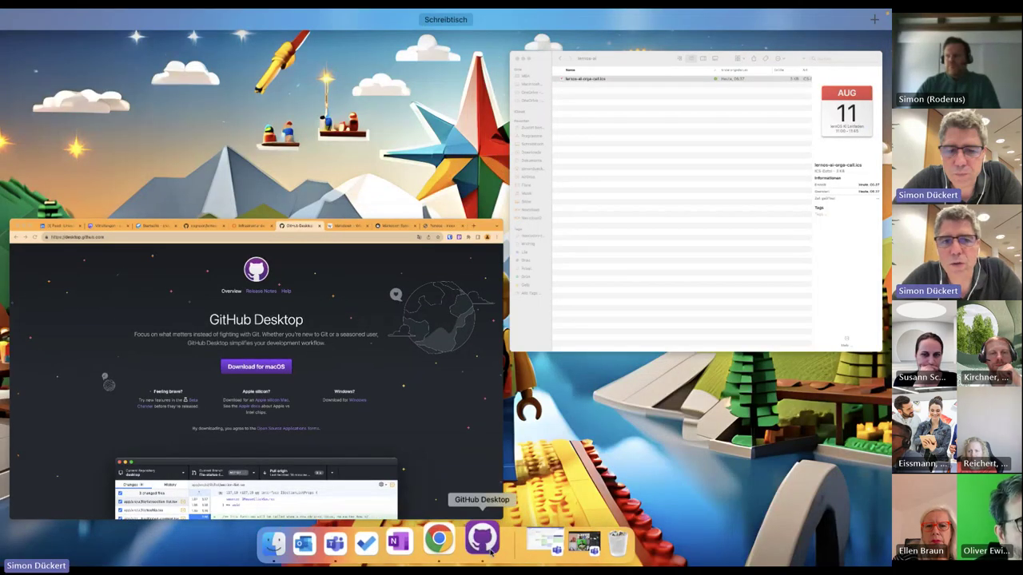
click(484, 541)
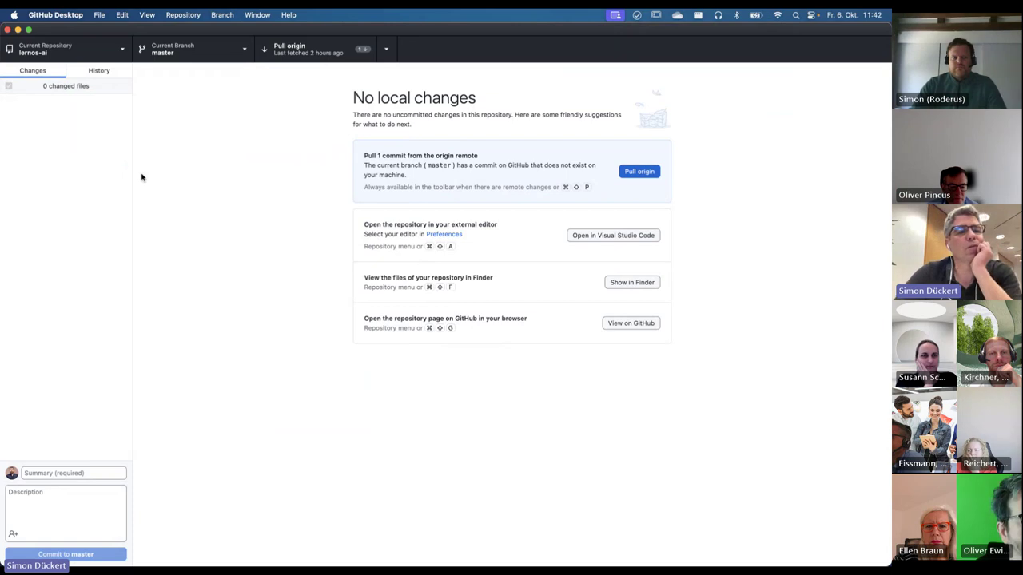
click(36, 51)
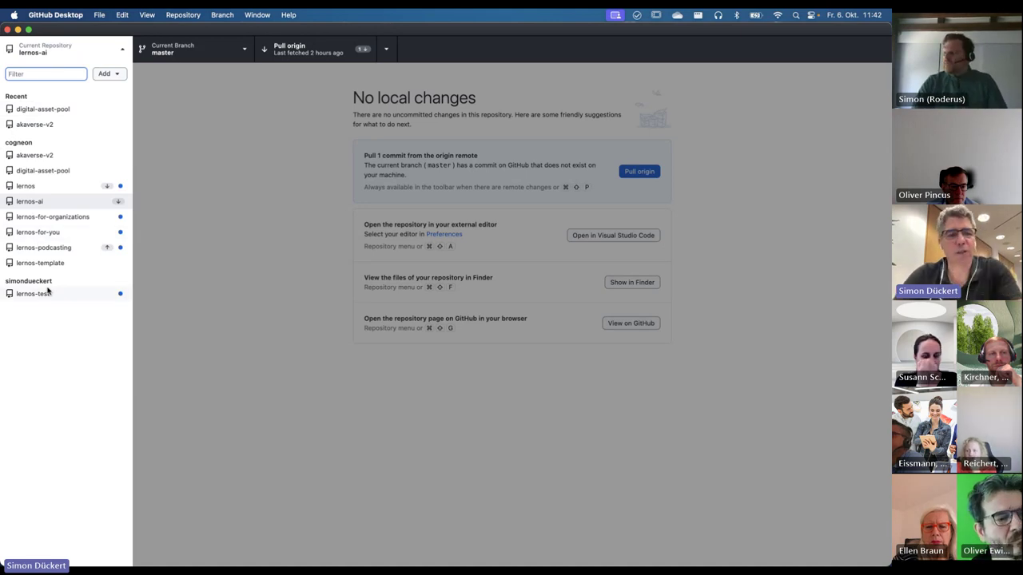
click(34, 205)
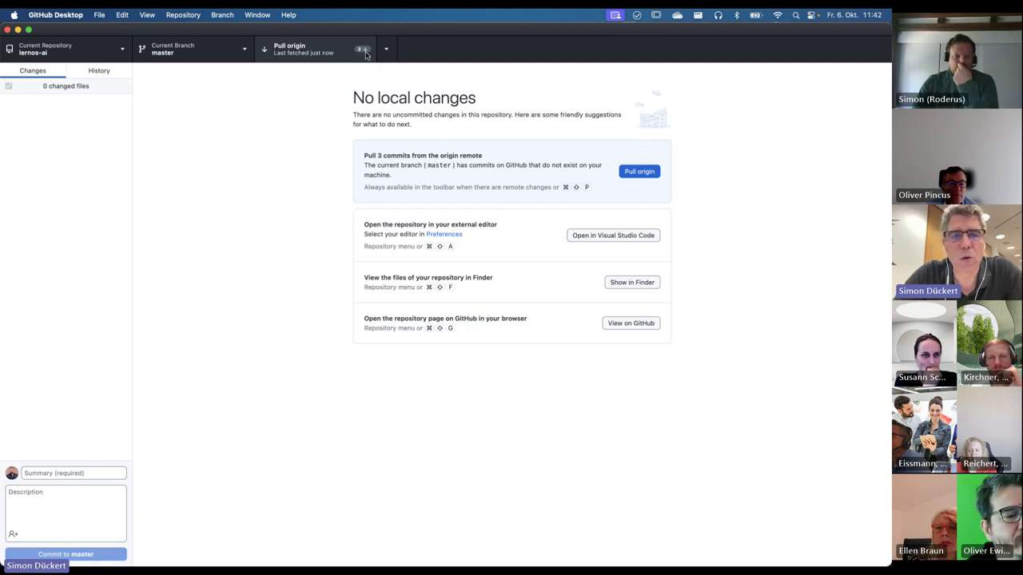
click(338, 52)
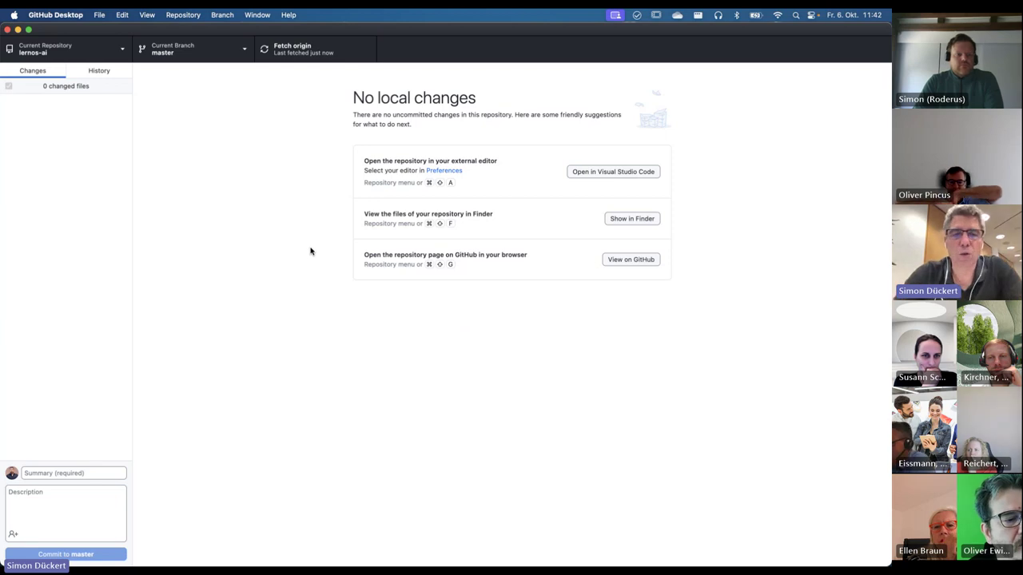
key(super+Tab)
key(super+Tab)
key(super+Tab)
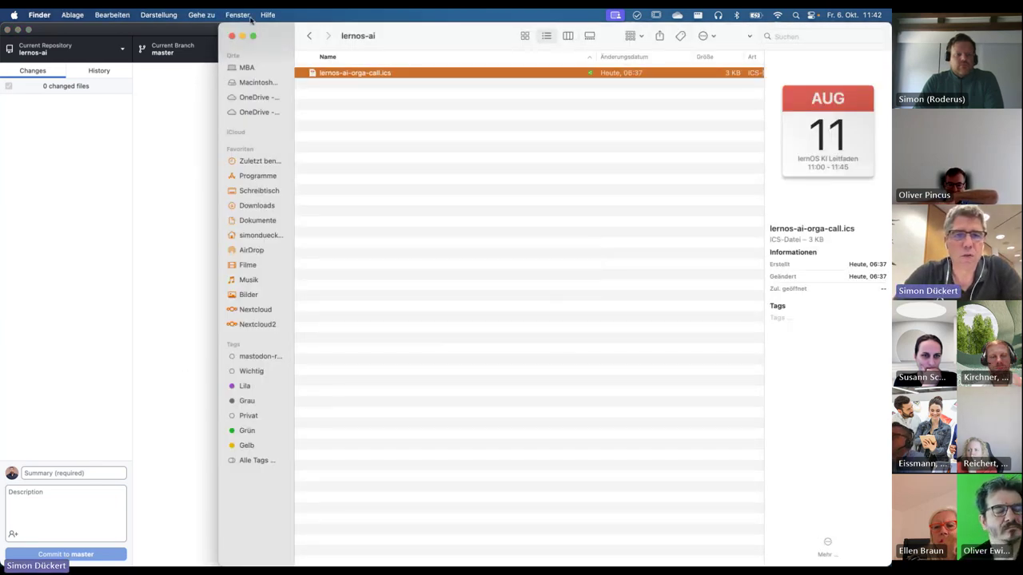
In Finder, browse Dokumente/GitHub/lernos-ai/de/src and check the pulled 1-1-ai-history.md
key(ctrl+super+f)
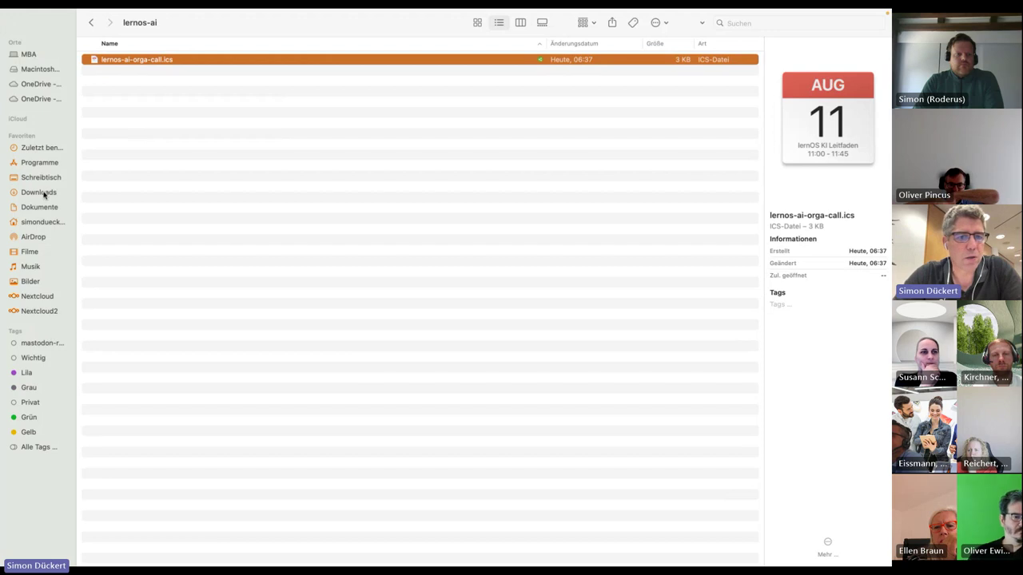
click(43, 207)
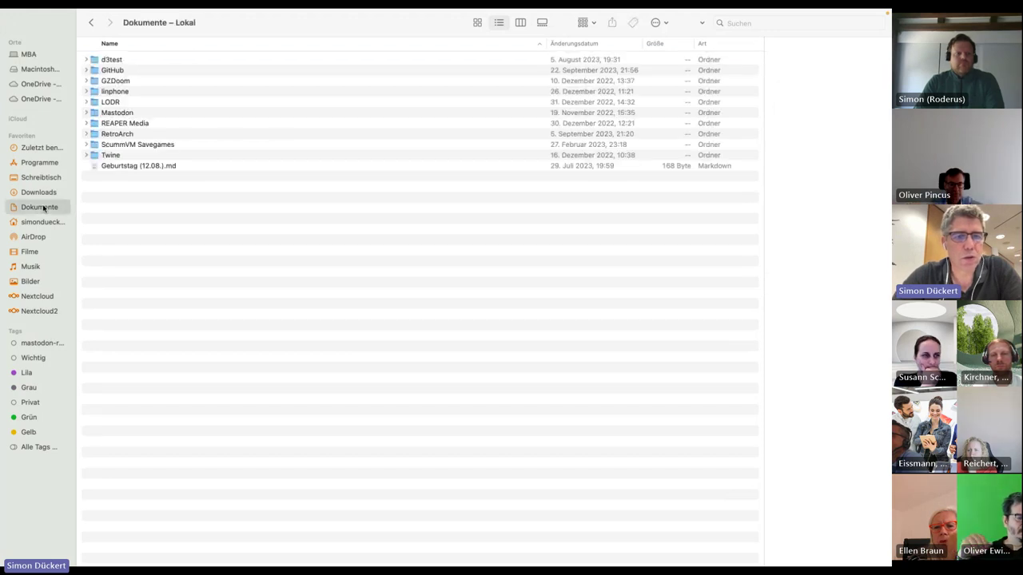
double_click(120, 71)
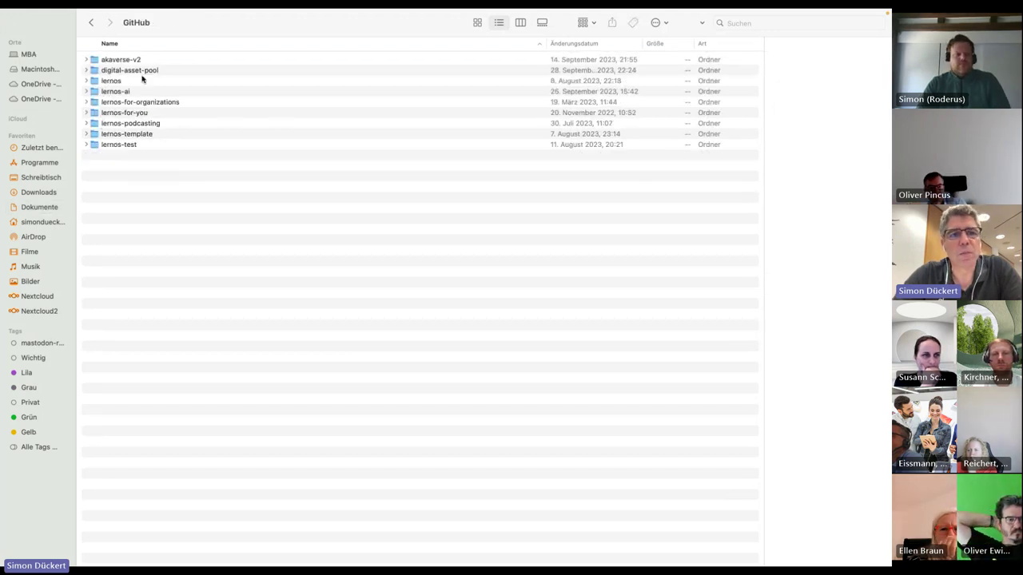
double_click(117, 92)
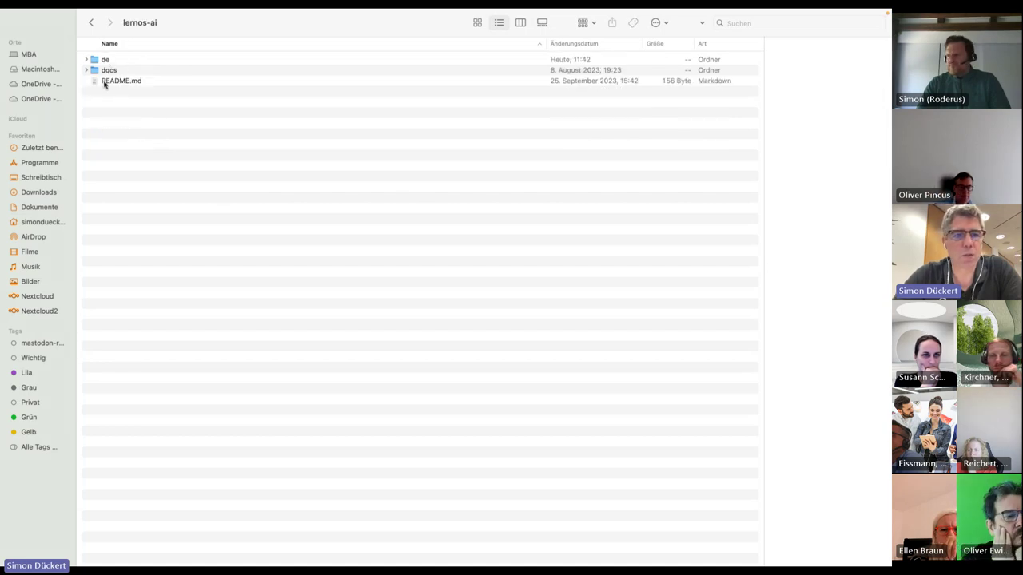
double_click(105, 61)
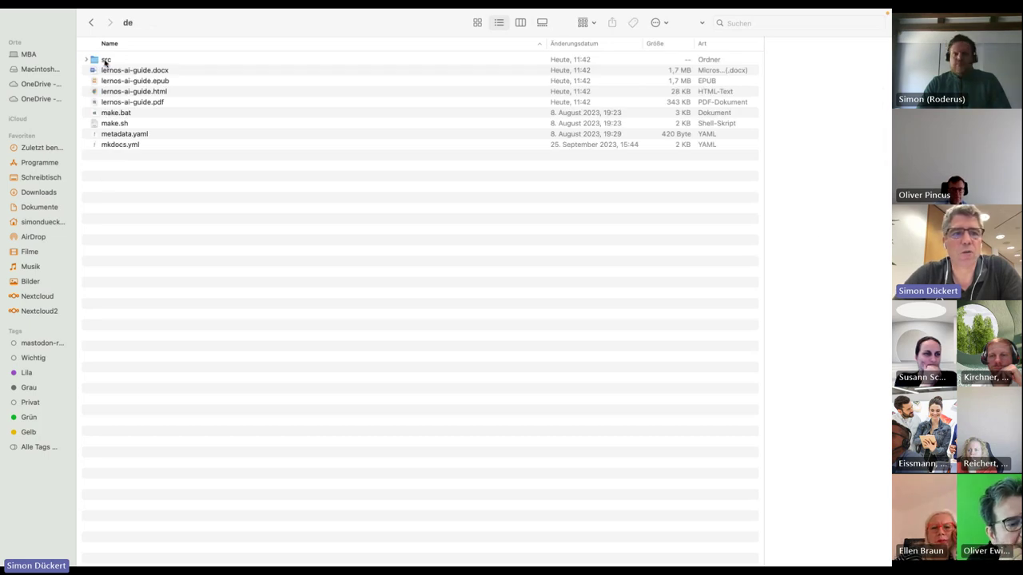
double_click(105, 60)
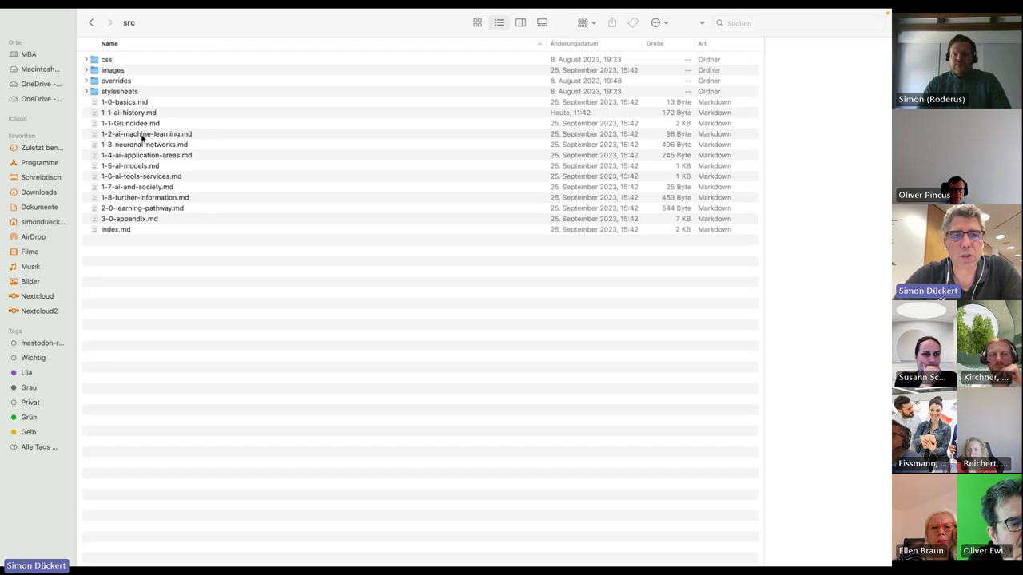
click(129, 114)
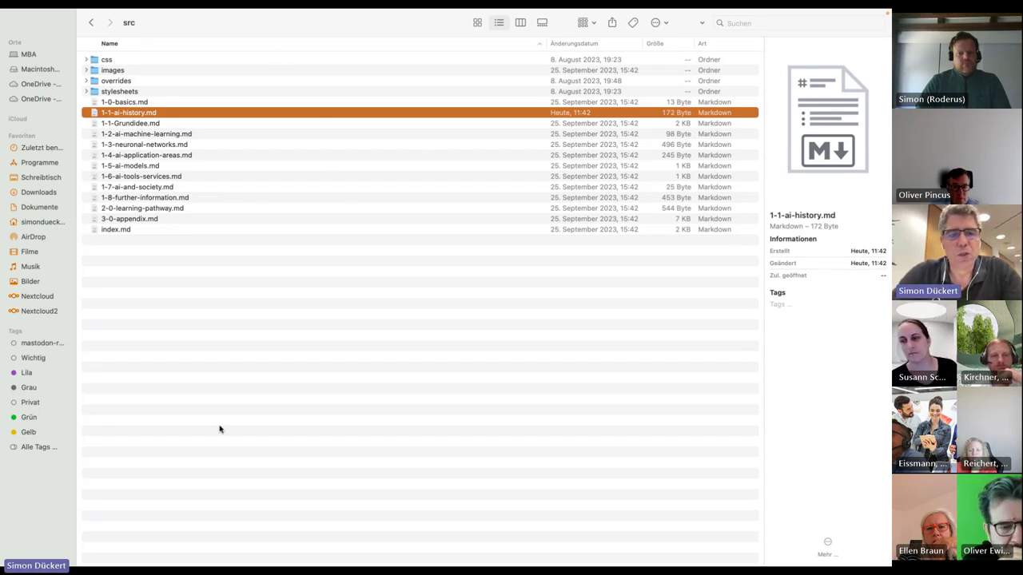
Launch MarkText through Spotlight by searching 'mark'
key(super+space)
text(mark)
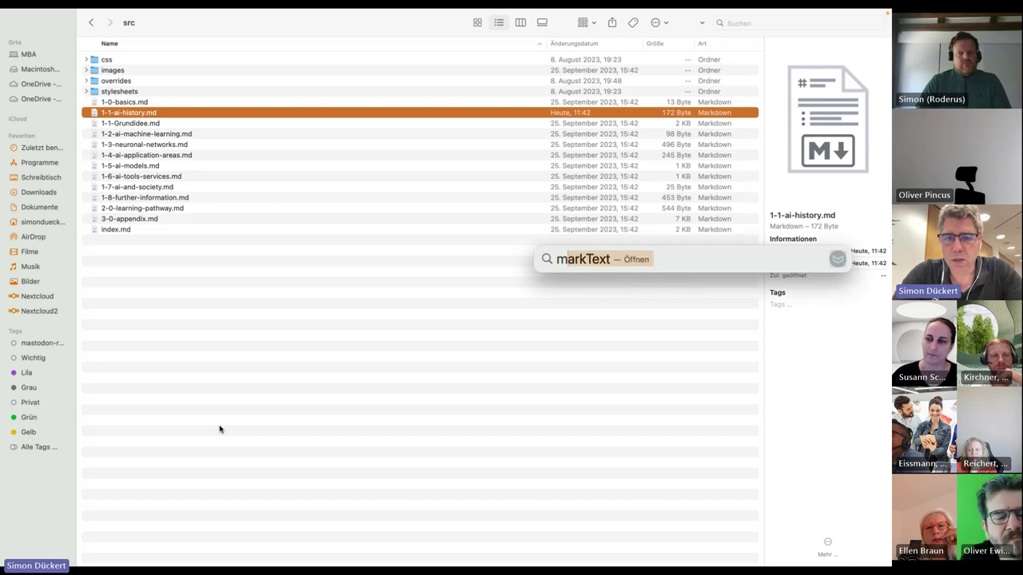
key(Return)
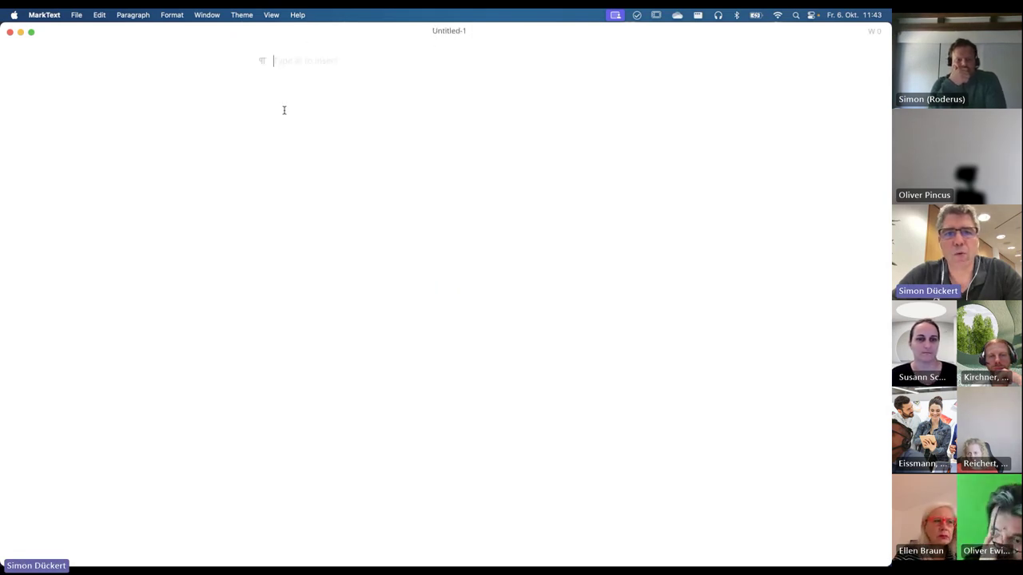
Open the local lernos-ai src folder in MarkText's sidebar
click(45, 16)
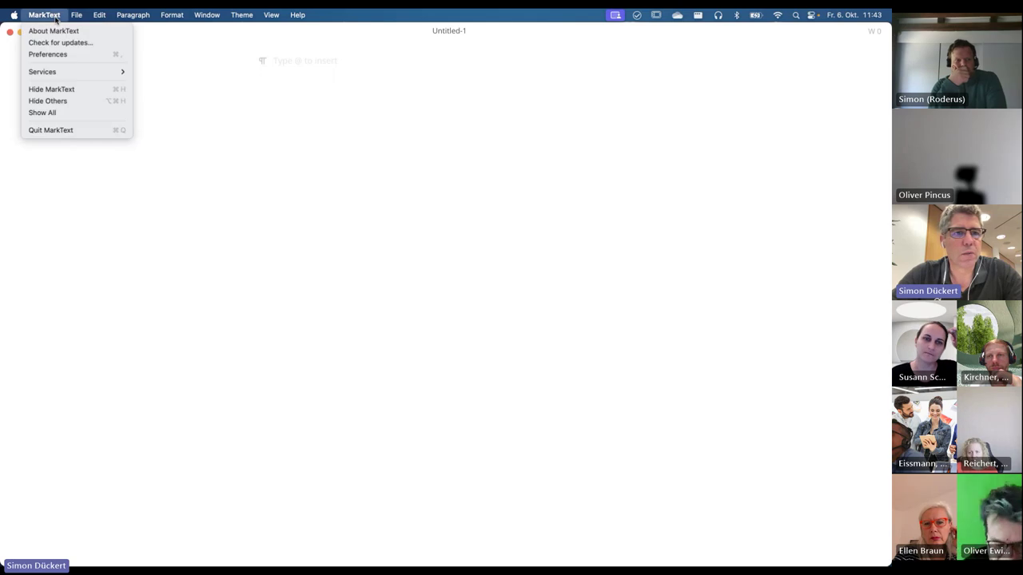
mouse_move(75, 15)
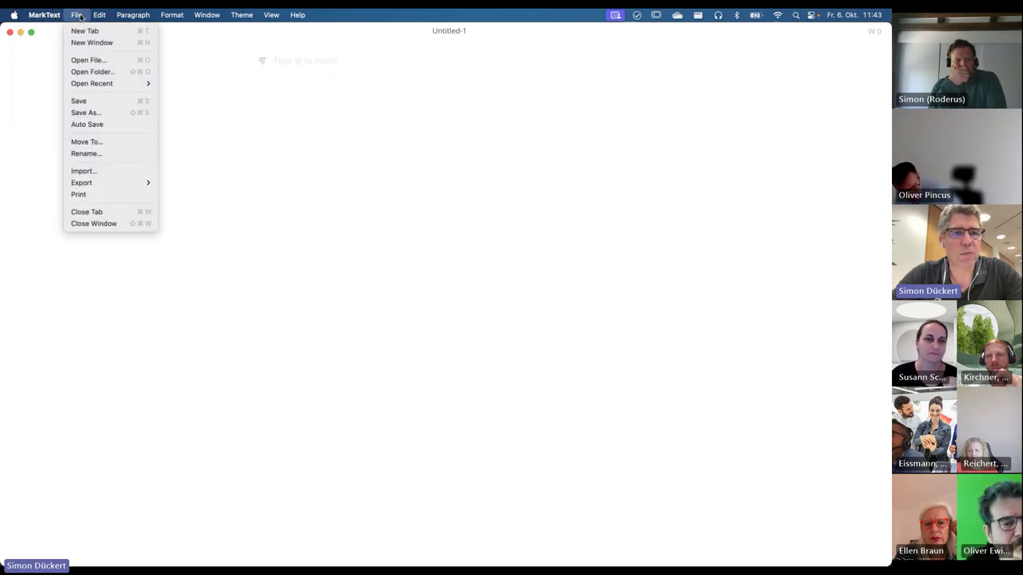
click(88, 71)
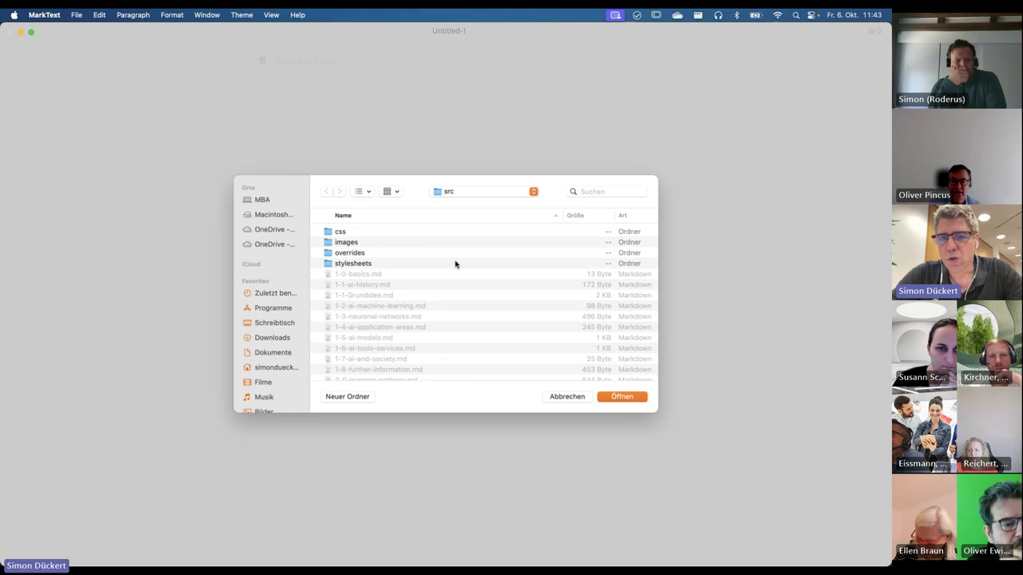
click(472, 197)
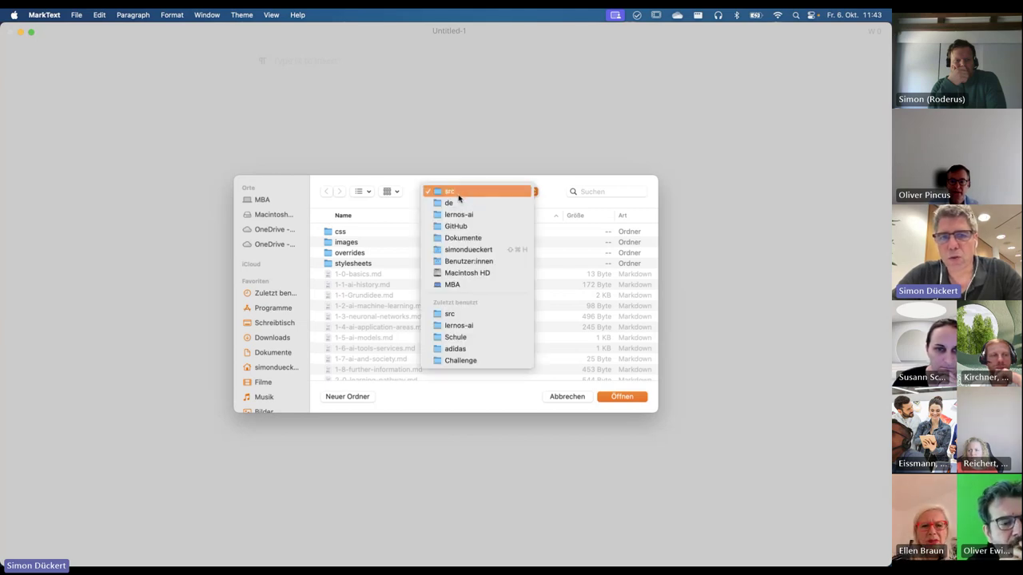
click(458, 193)
click(609, 395)
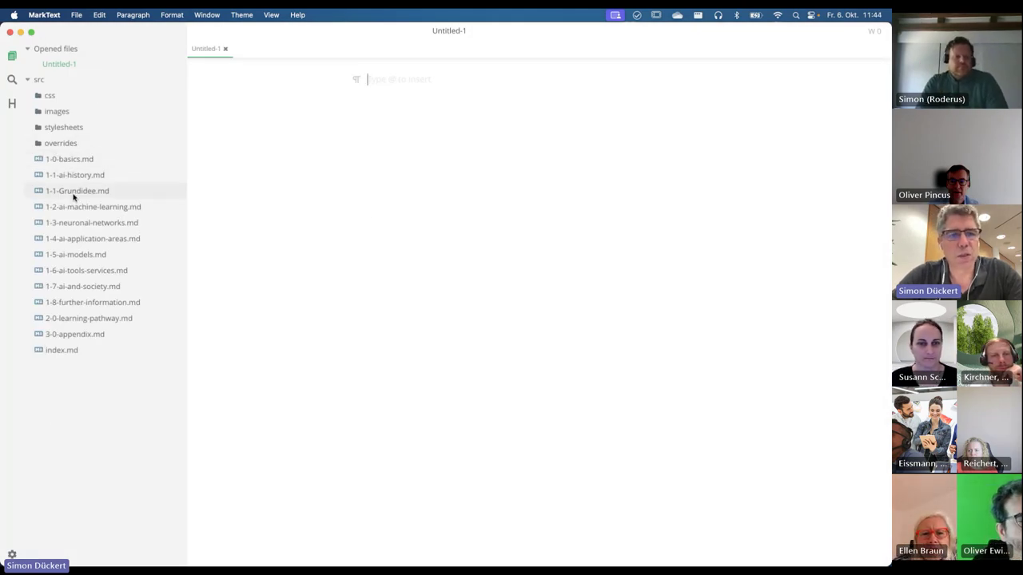
Complete the Frage line in 1-5-ai-models.md with 'AudioLab' and save the file
click(76, 247)
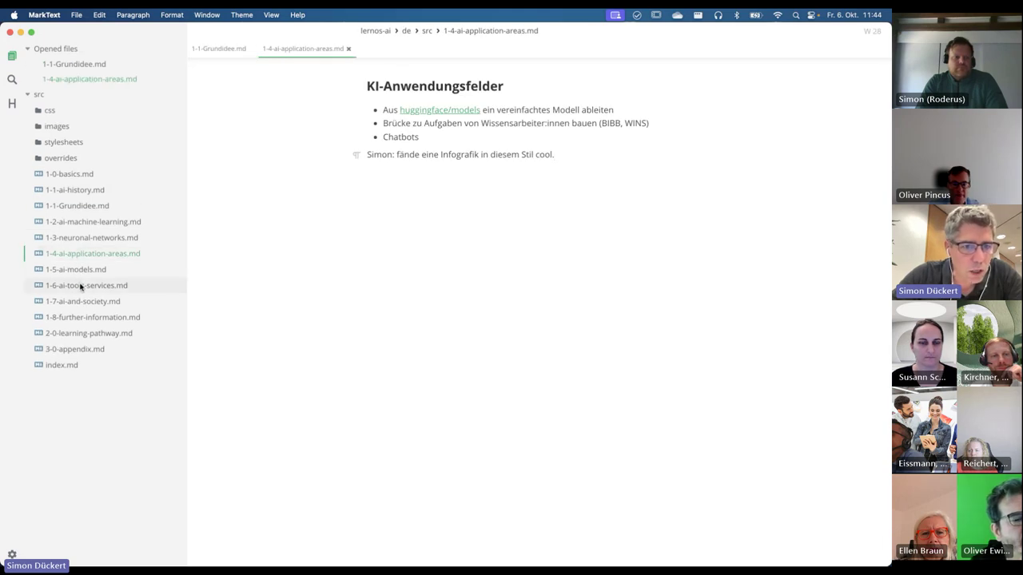
click(80, 274)
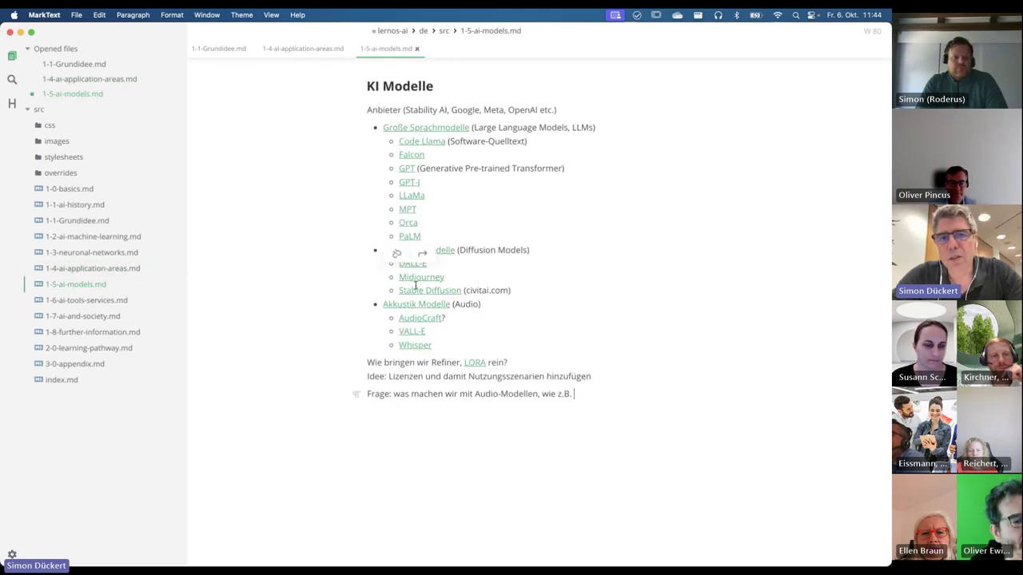
mouse_move(547, 540)
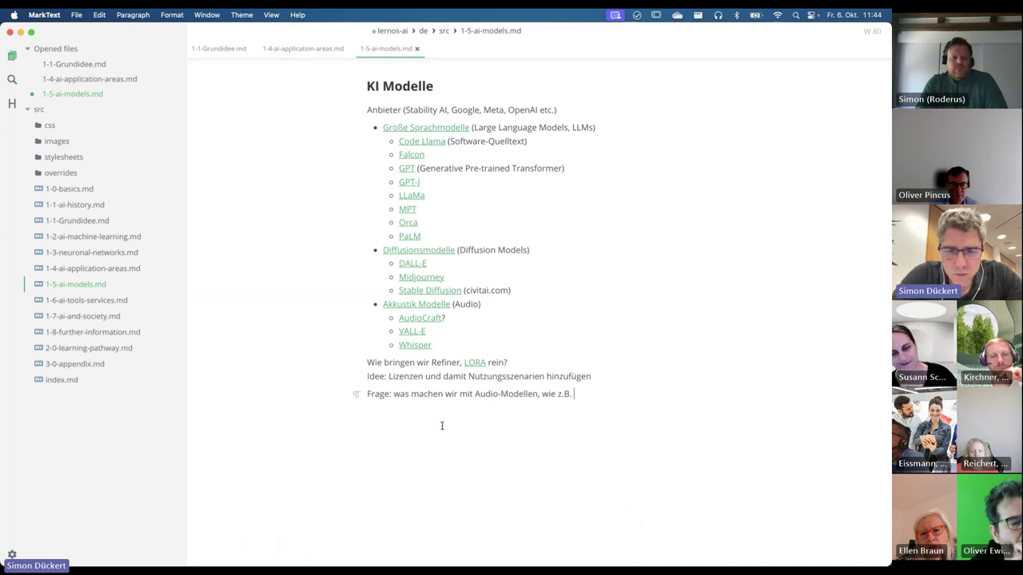
text(Audio)
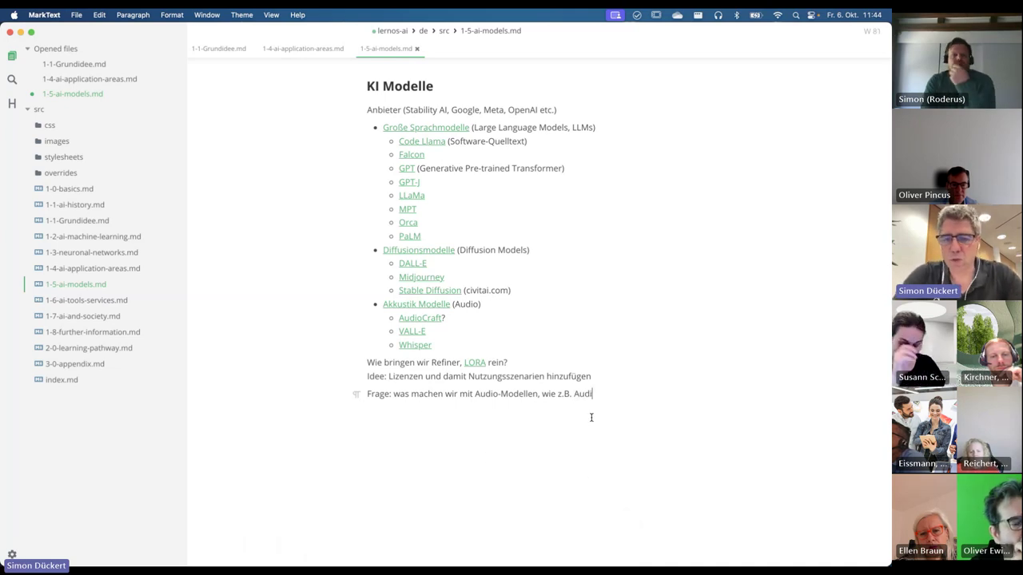
text(Lab.)
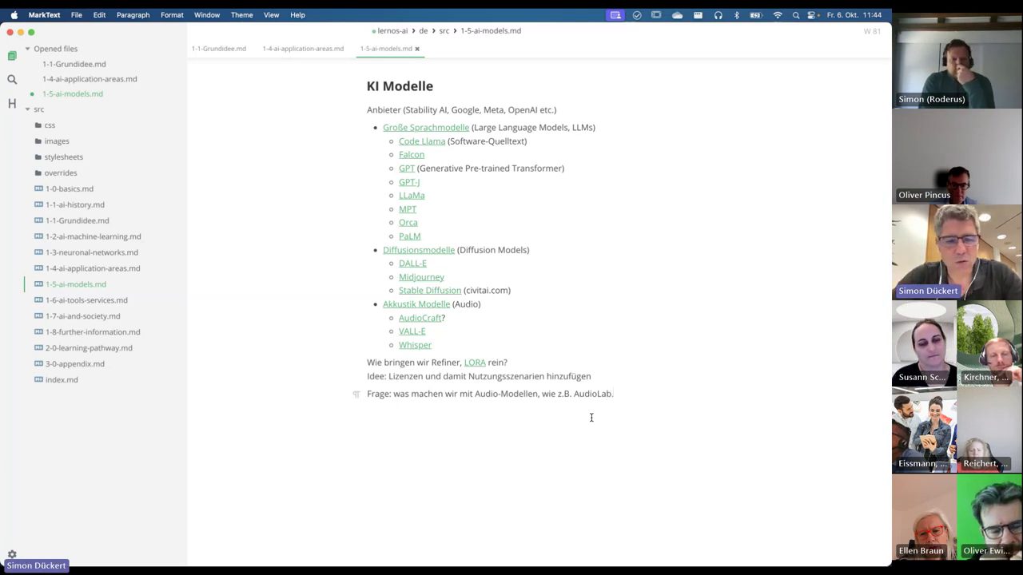
key(super+s)
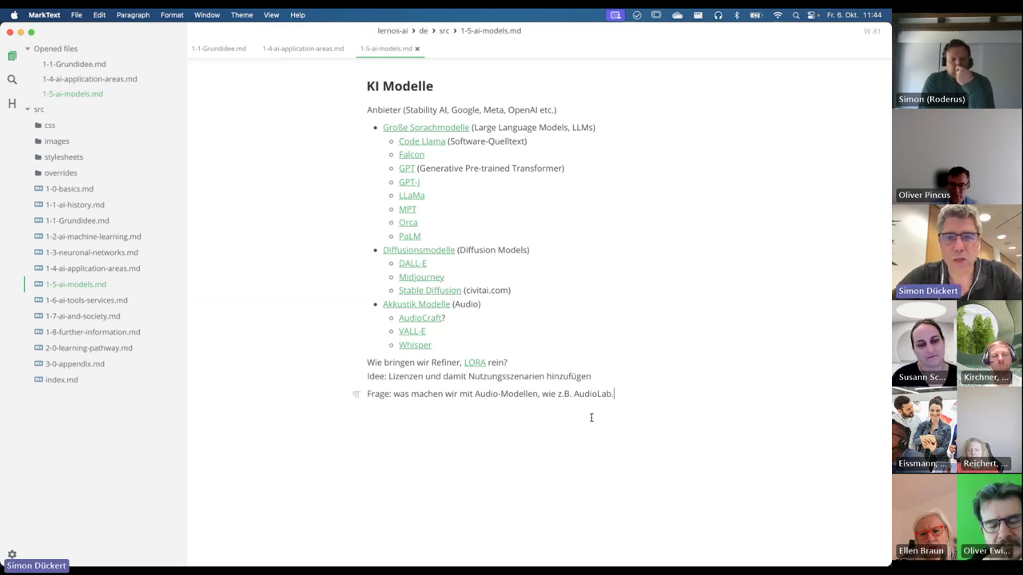
Close the open chapter tabs and review 1-0-basics.md and 1-1-ai-history.md
click(417, 49)
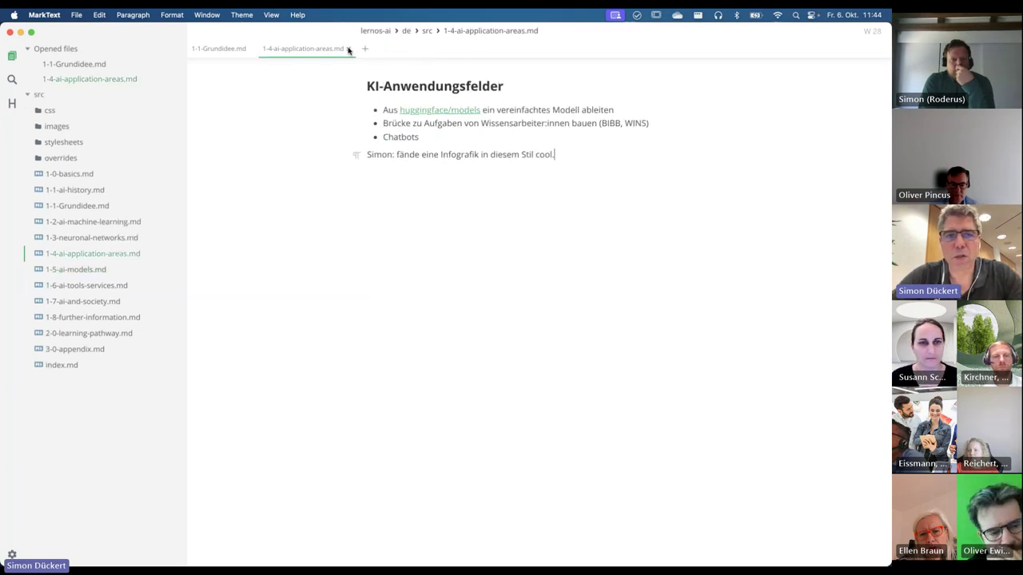
click(348, 49)
click(252, 49)
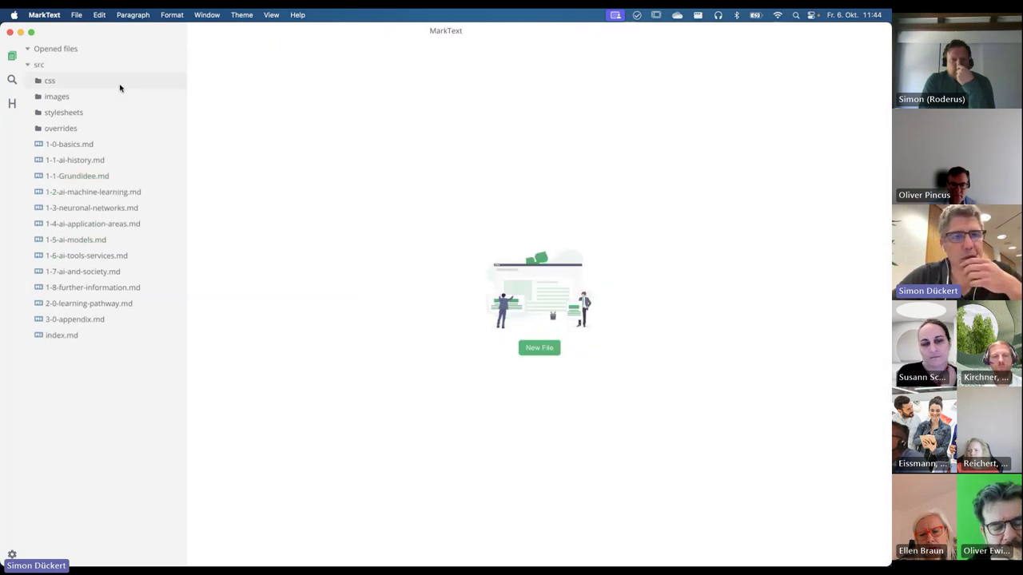
click(85, 146)
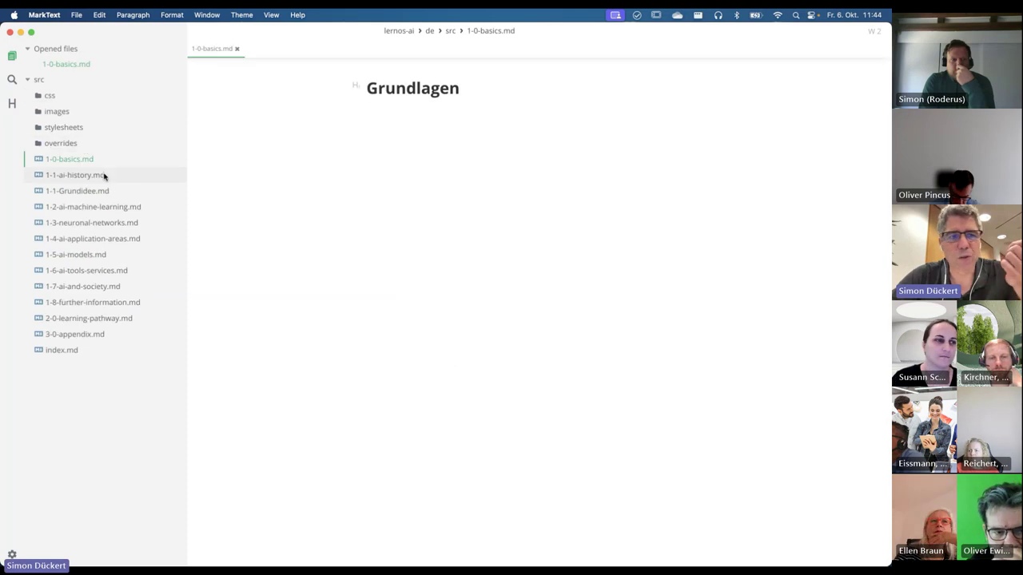
click(102, 175)
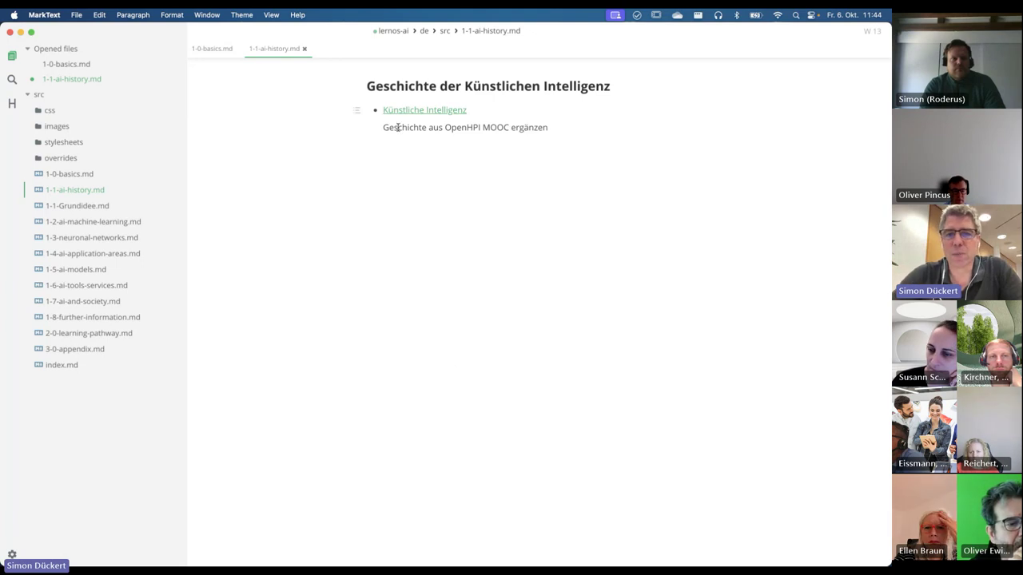
key(super+Tab)
key(super+Tab)
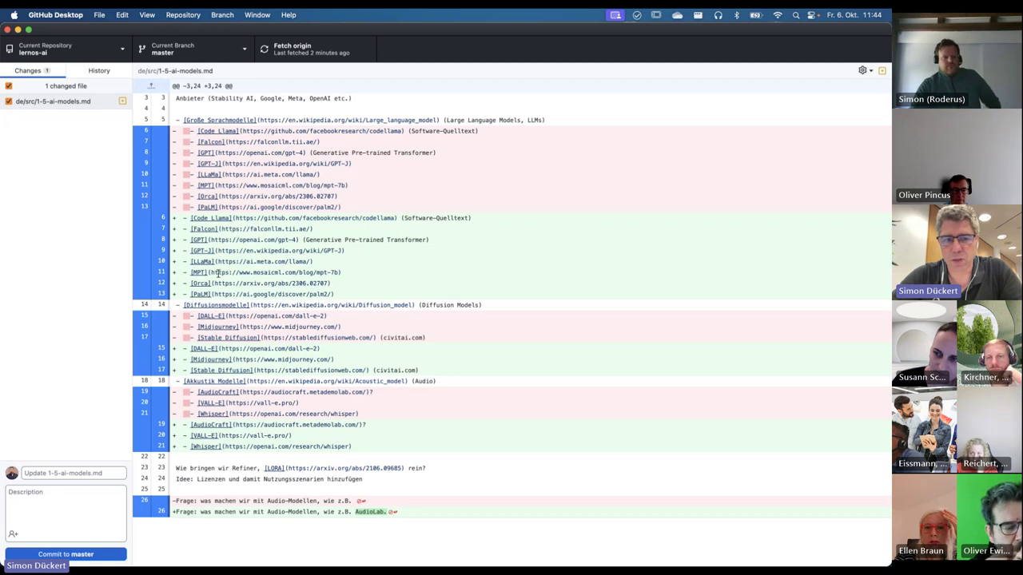
Commit the 1-5-ai-models.md change to master as 'AudioLab ergänzt' and push it to origin
click(69, 472)
text(Audi)
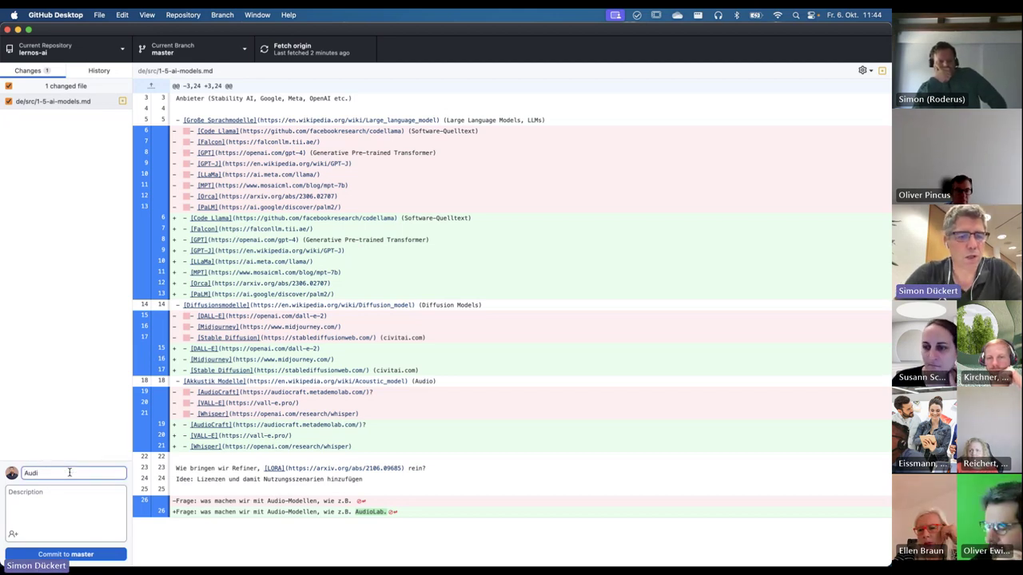
text(oLab)
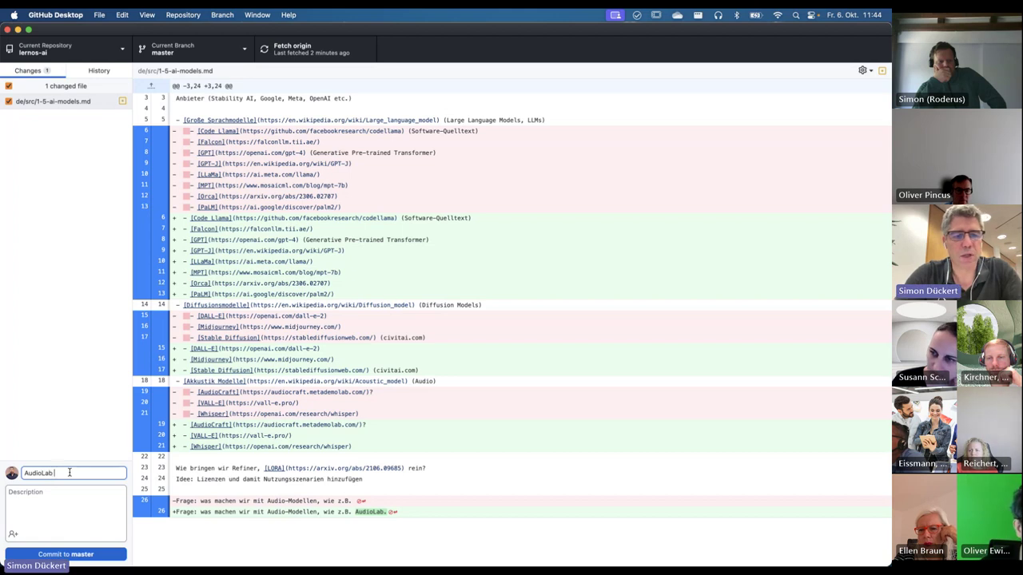
text( ergänzt)
click(78, 551)
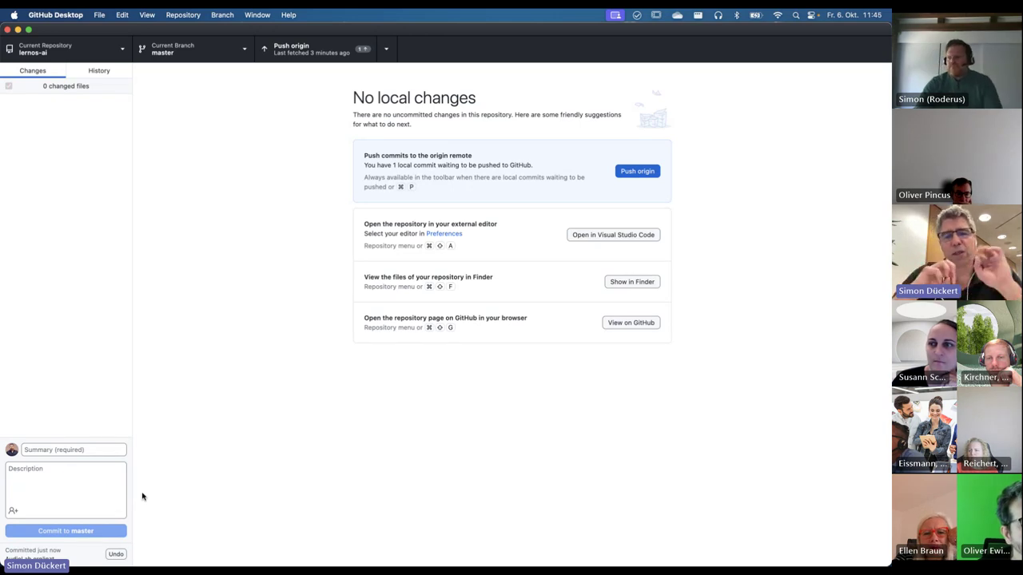
click(313, 49)
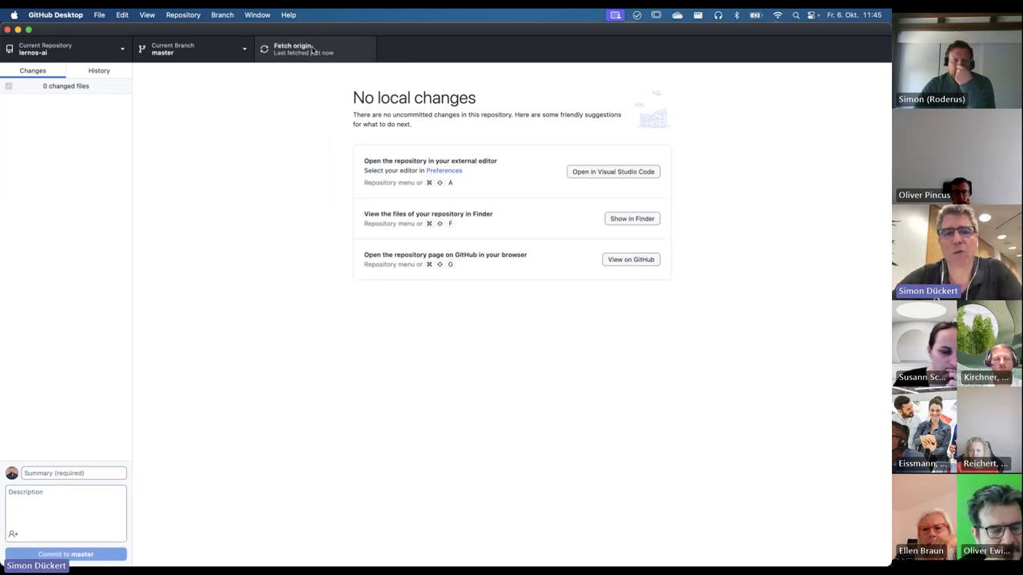
key(super+Tab)
key(super+Tab)
key(super+Tab)
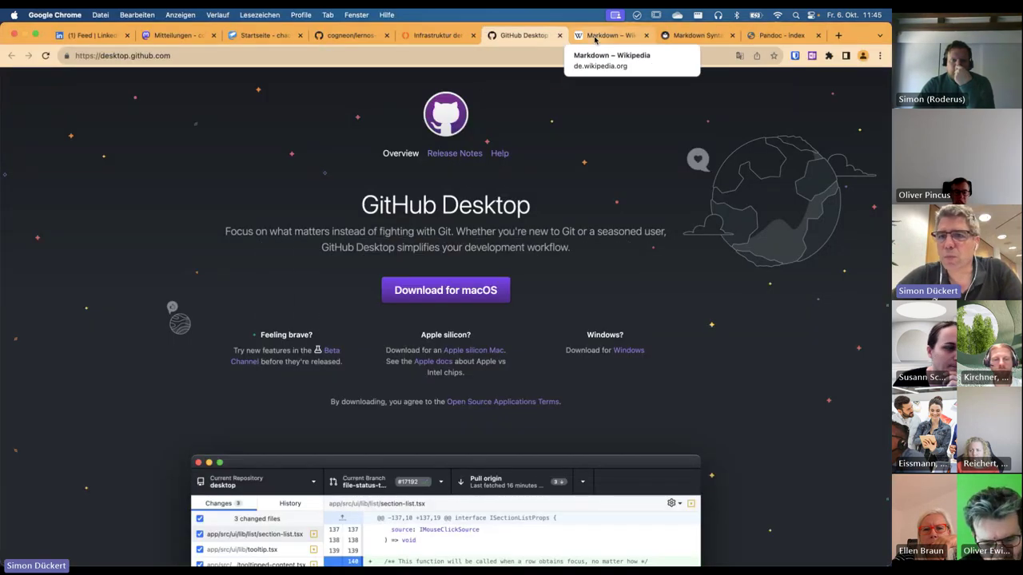
Reload the lernos-ai repository on GitHub and open de/src/1-5-ai-models.md
click(345, 35)
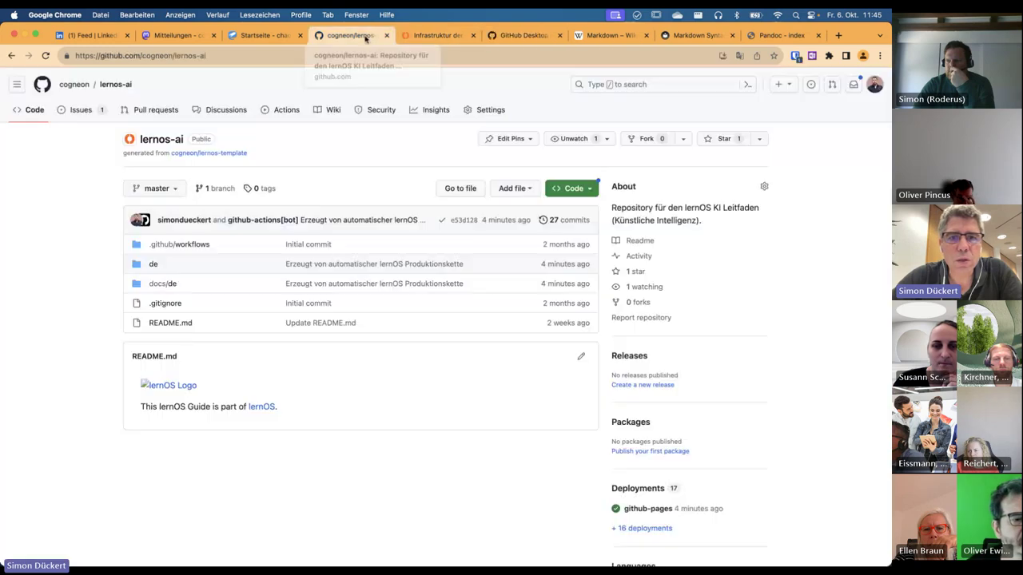
key(super+r)
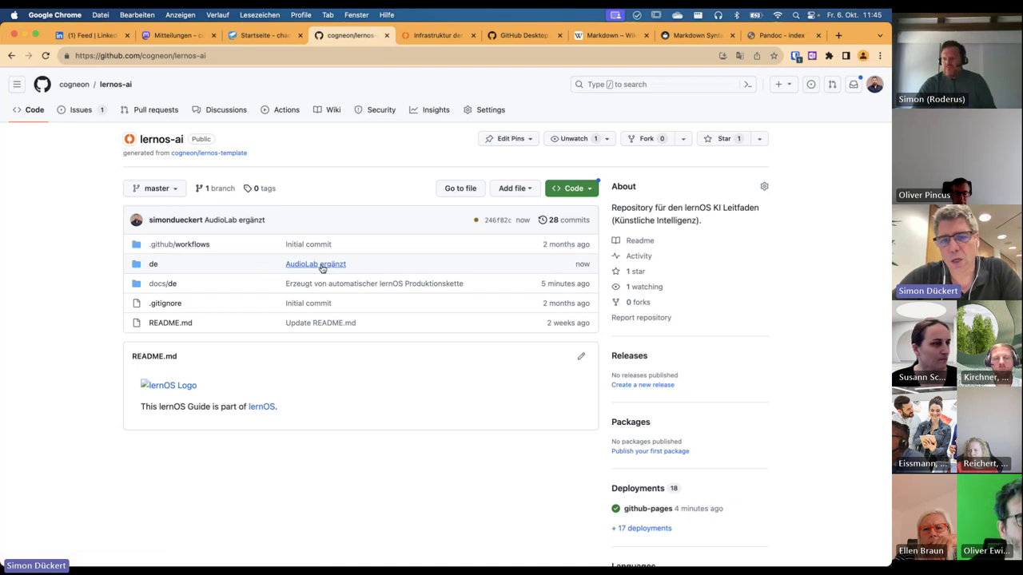
click(154, 263)
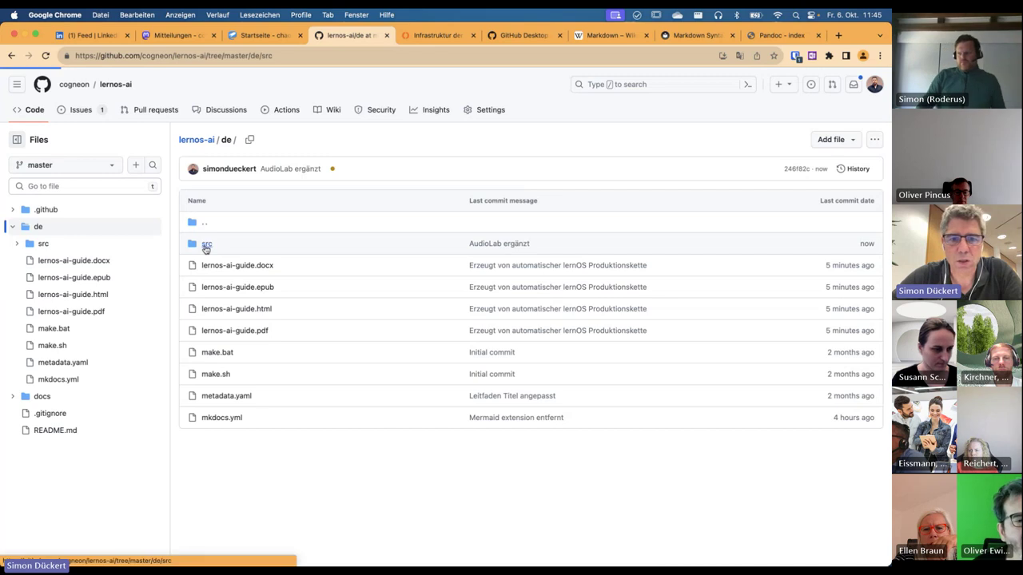
click(203, 244)
scroll(381, 333, down, 2)
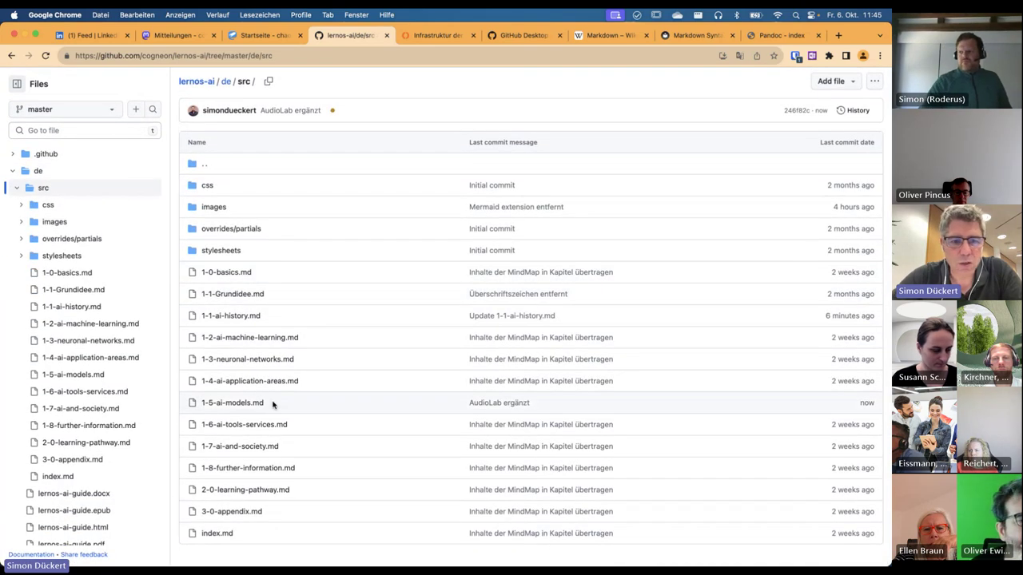
click(232, 406)
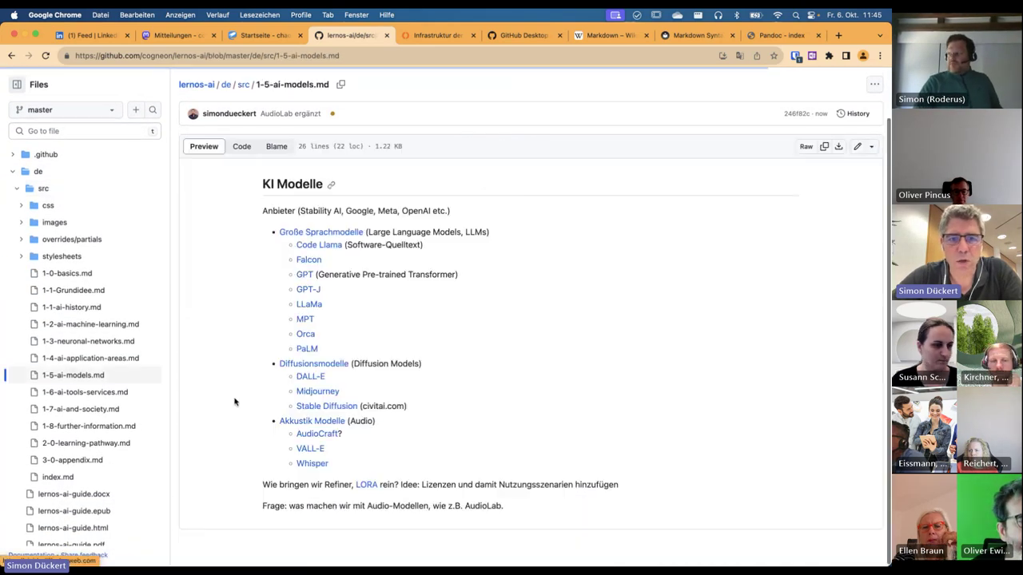
Highlight the new AudioLab phrase, then show the repository's Actions workflow runs
drag(512, 508, 350, 508)
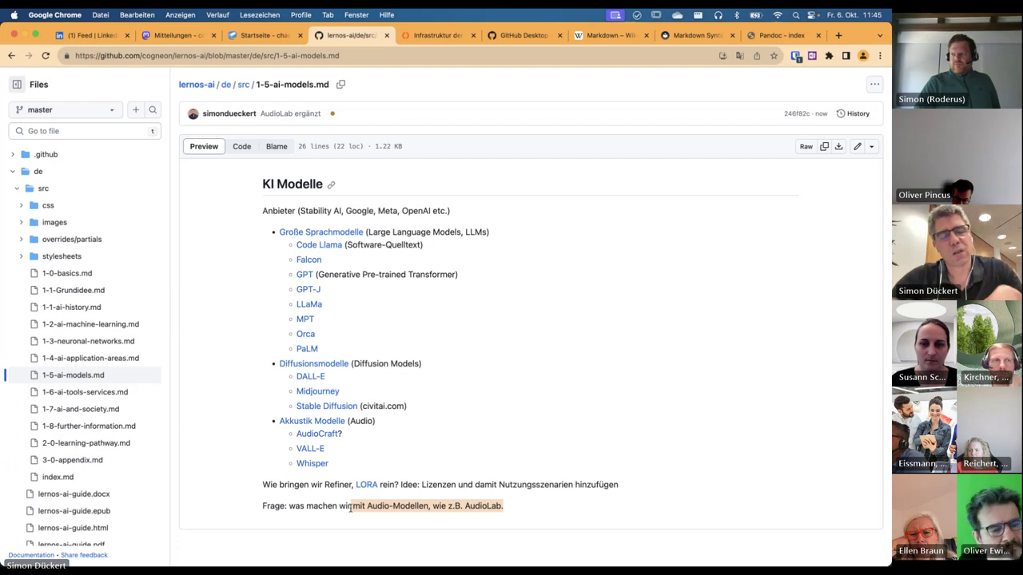
scroll(300, 432, up, 2)
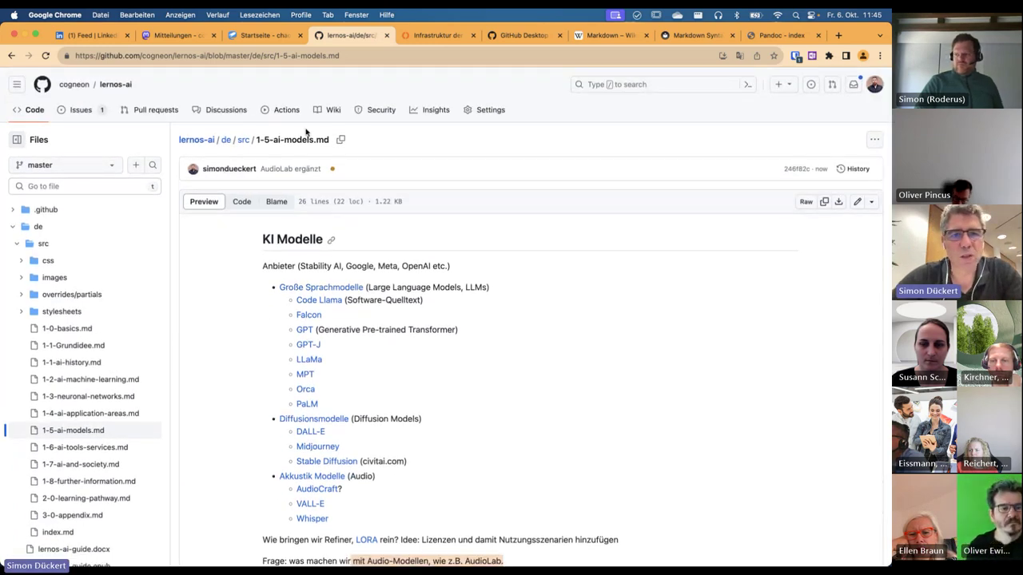
click(286, 110)
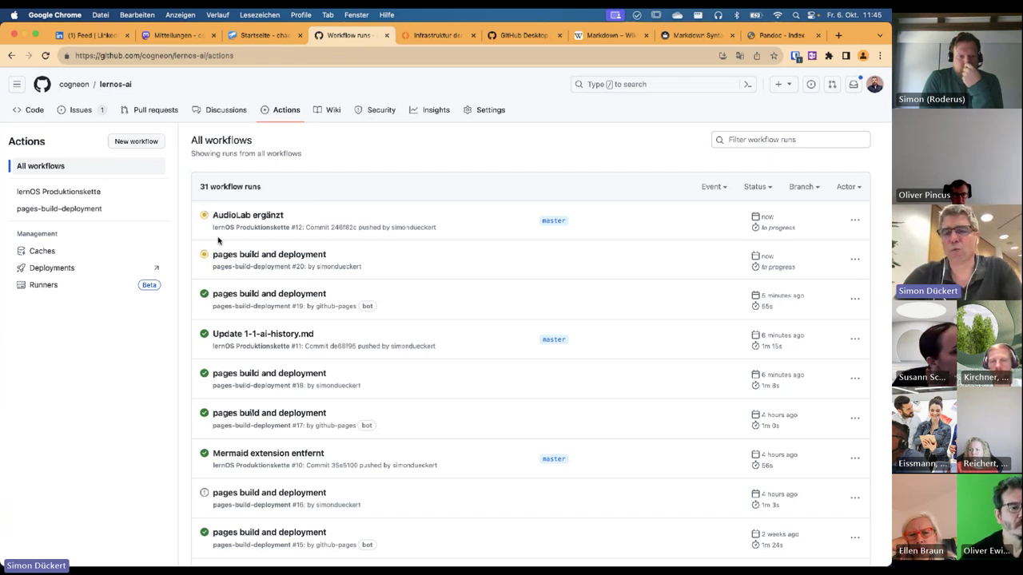
Glance at the GitHub Desktop and Markdown Syntax tabs, then open lernos-ai's repository Settings
key(super+Tab)
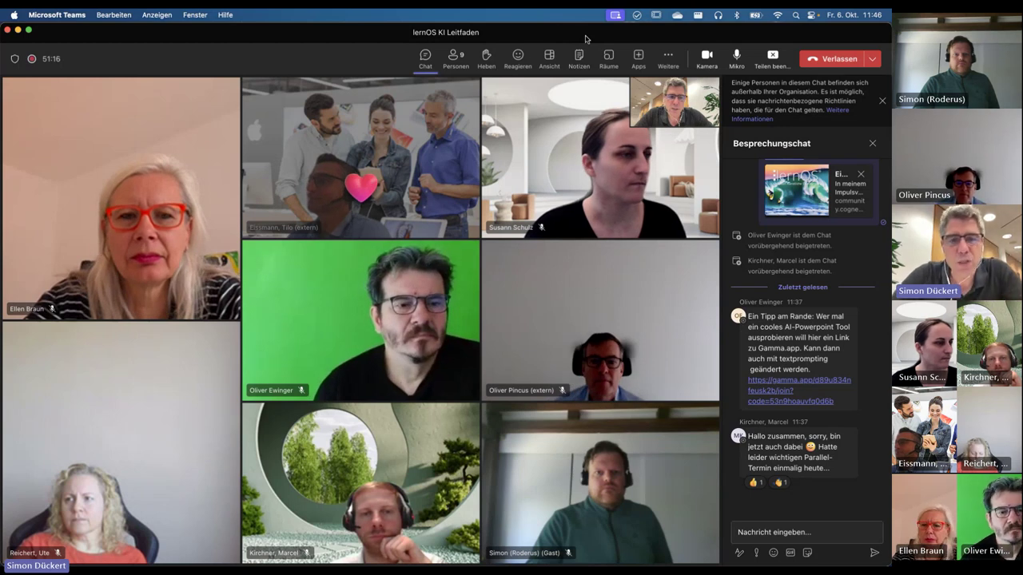
key(super+Tab)
click(531, 35)
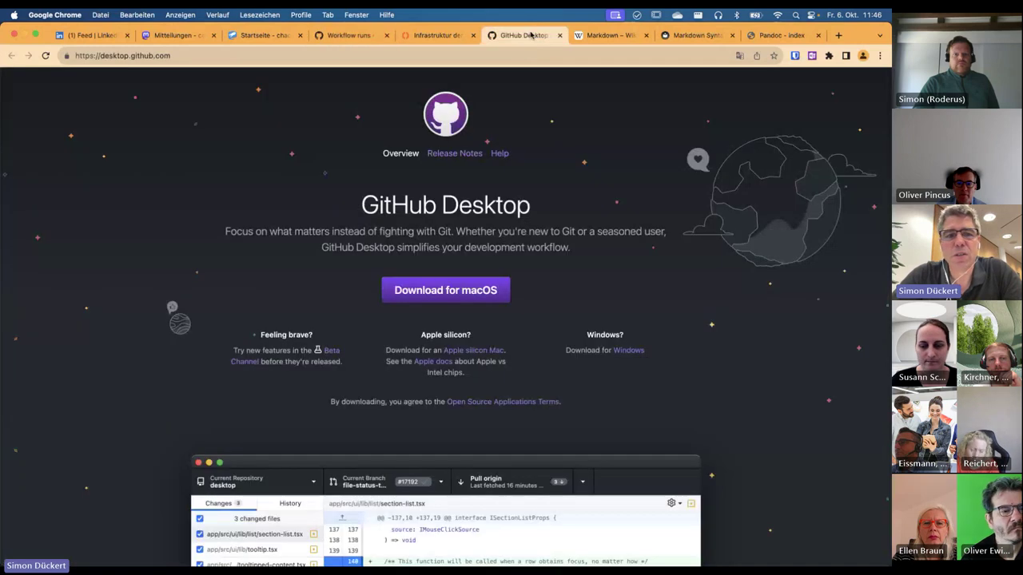
click(699, 35)
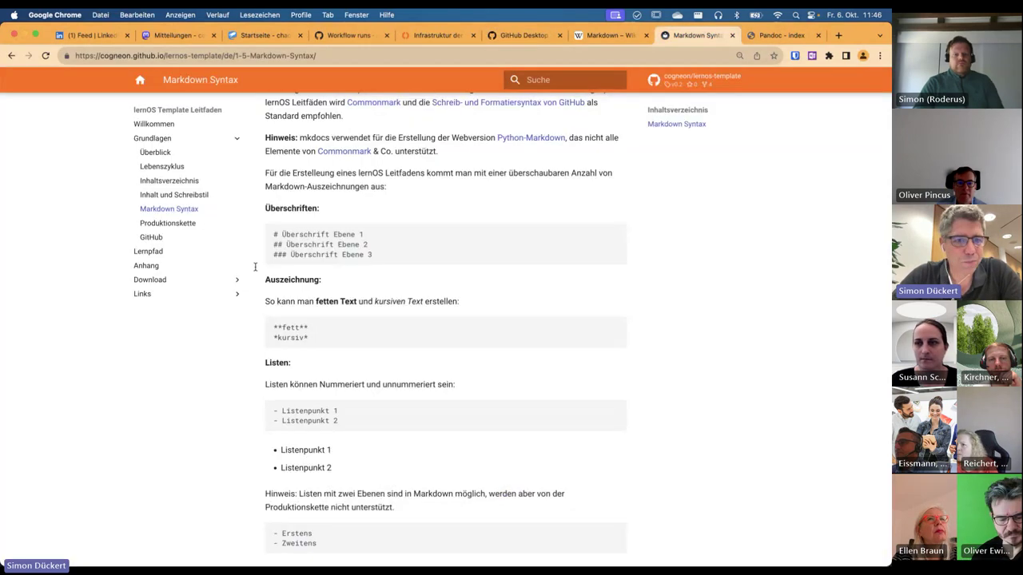
scroll(240, 279, up, 2)
click(349, 35)
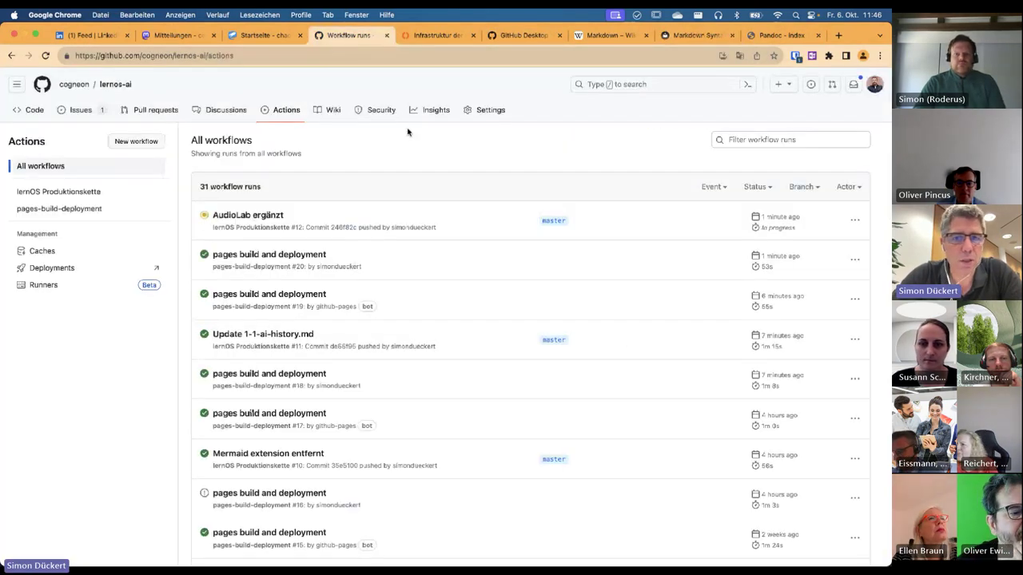
click(474, 113)
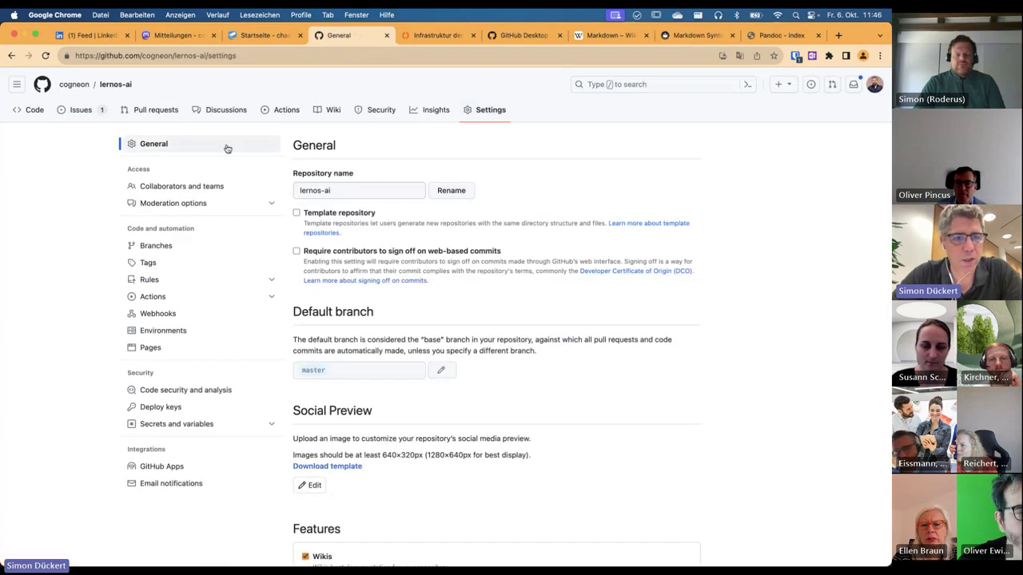
Open Collaborators and teams and enter the authenticator app code to confirm access
click(182, 185)
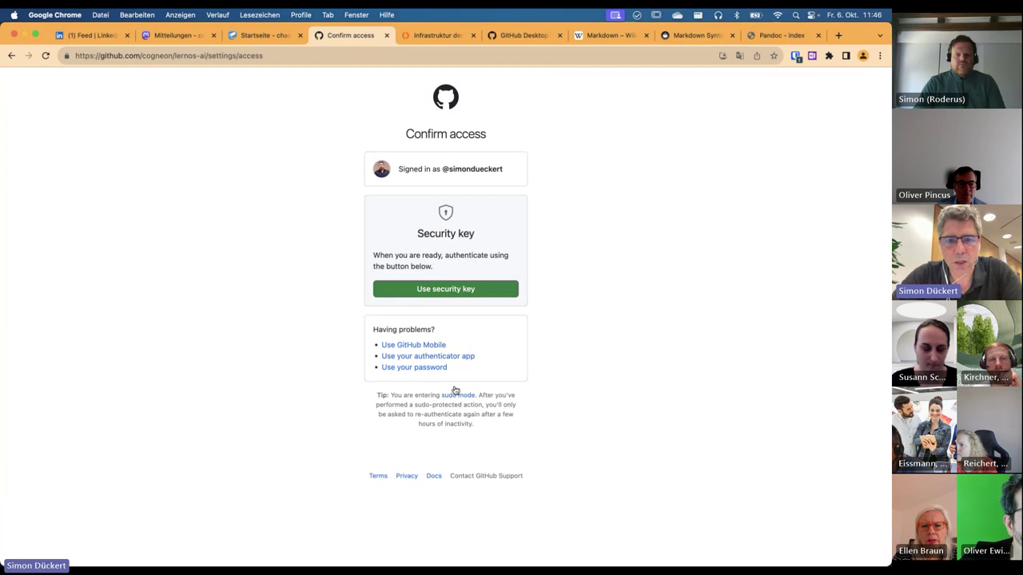
click(420, 354)
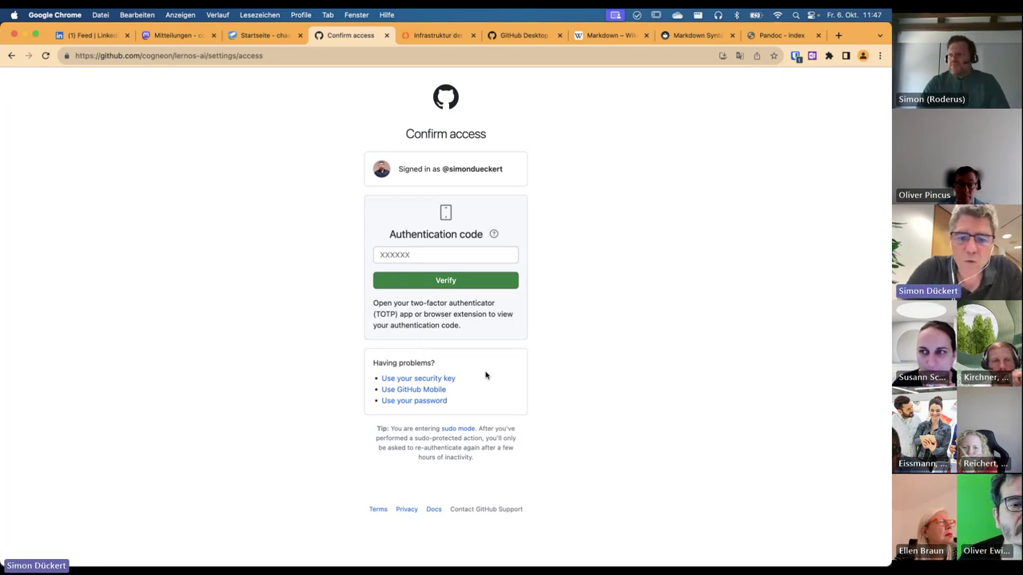
click(447, 258)
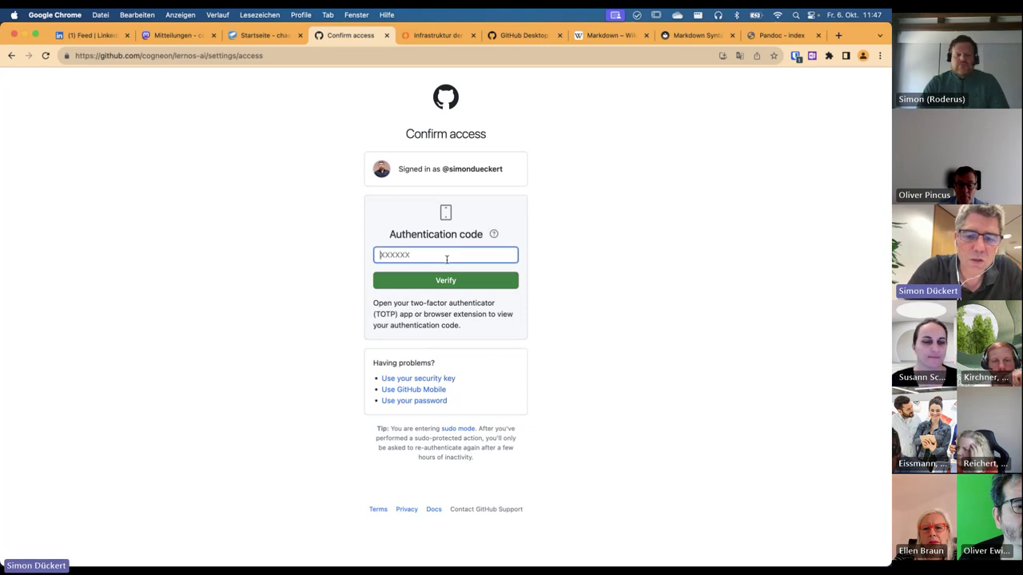
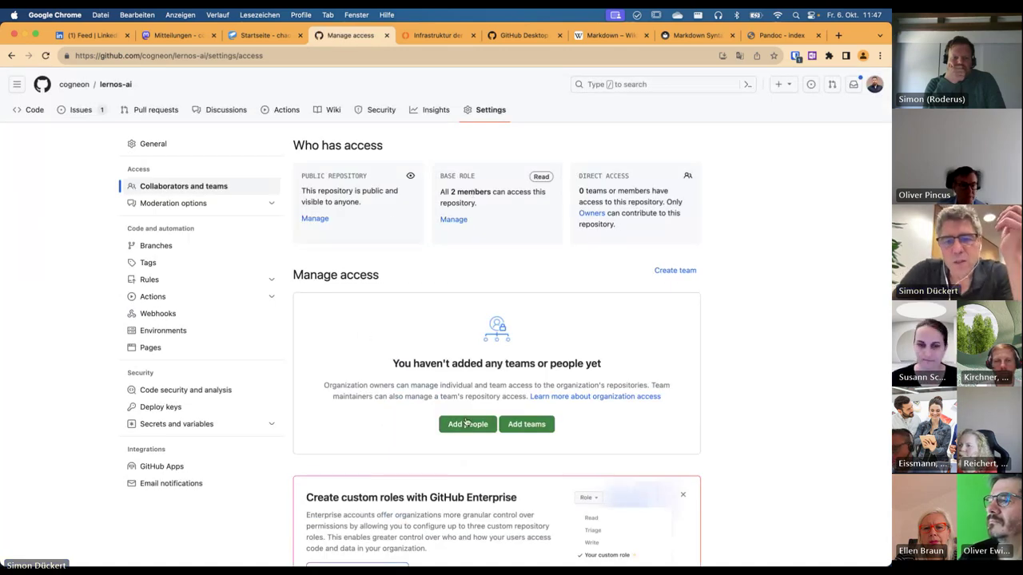
Search for the collaborator's GitHub username and invite them to lernos-ai with the Write role
click(445, 420)
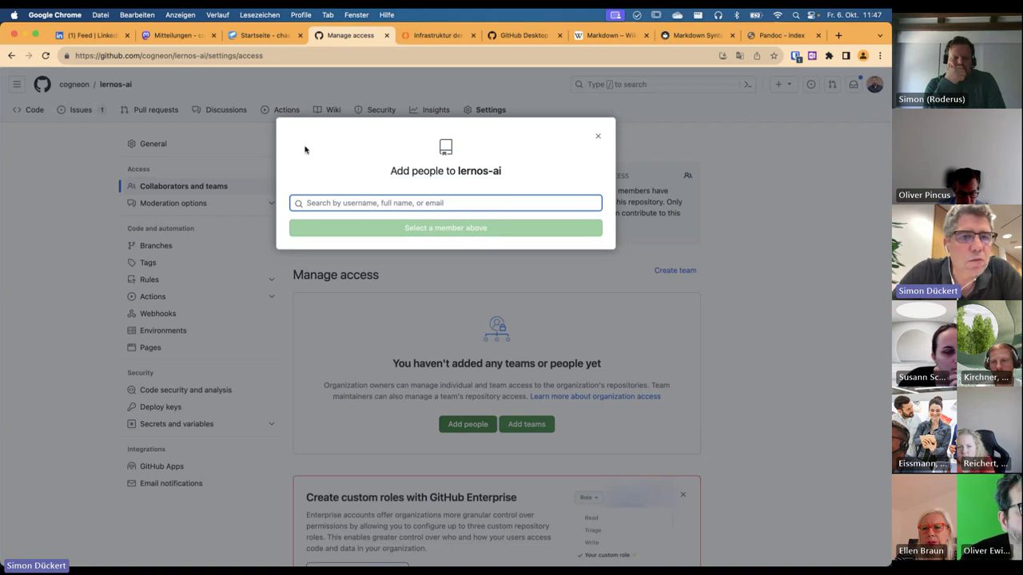
key(super+Tab)
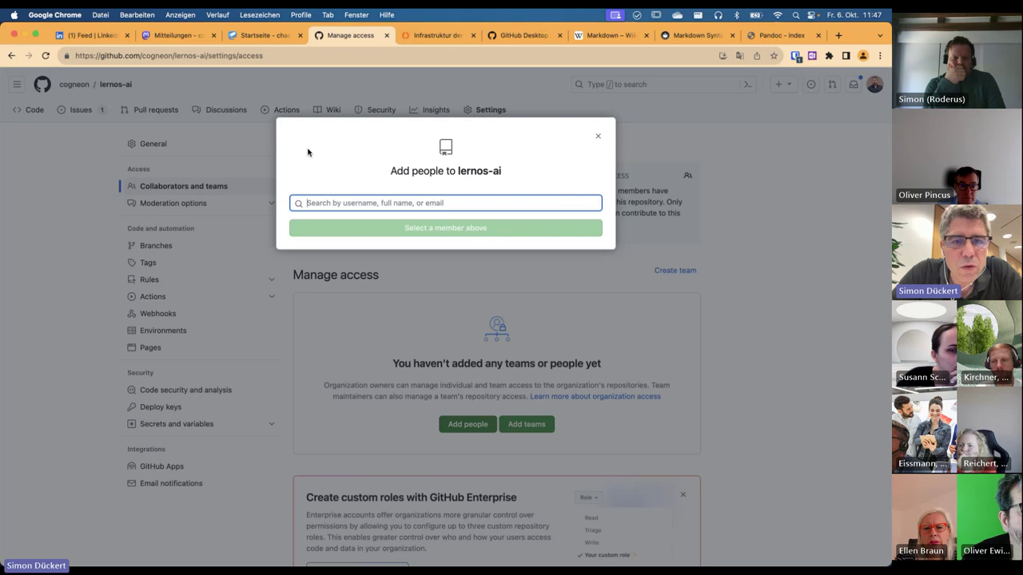
key(super+Tab)
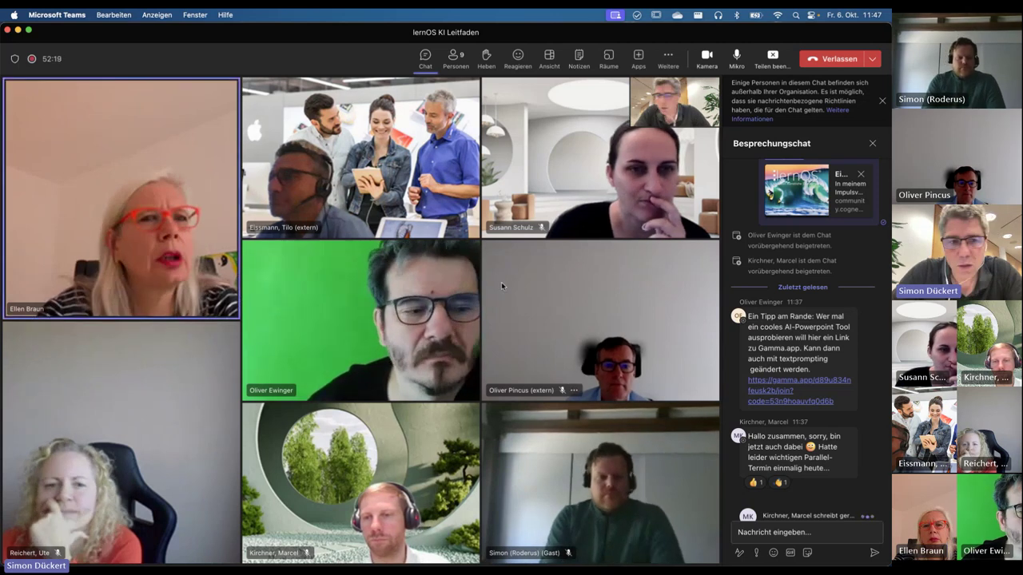
key(super+Tab)
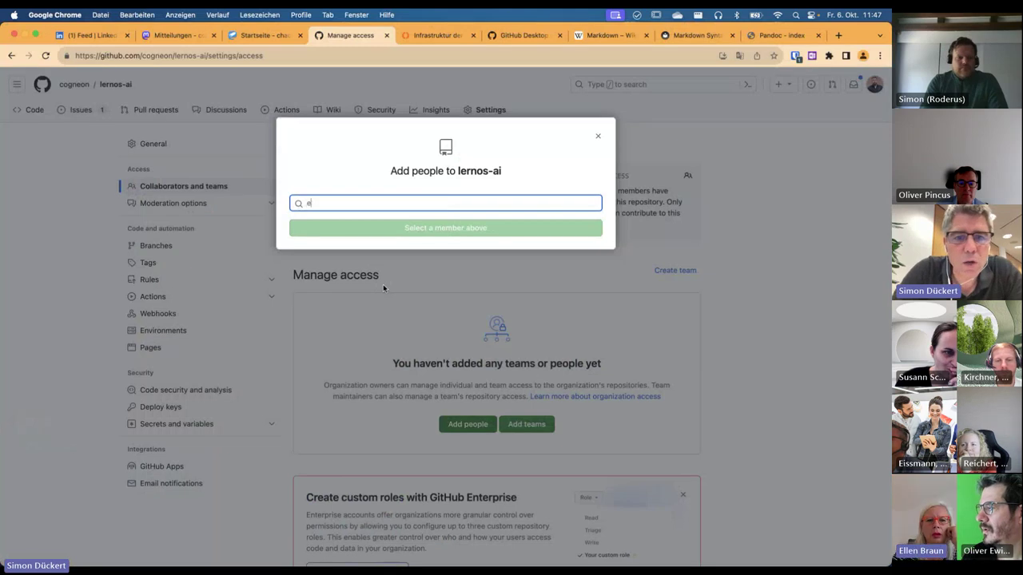
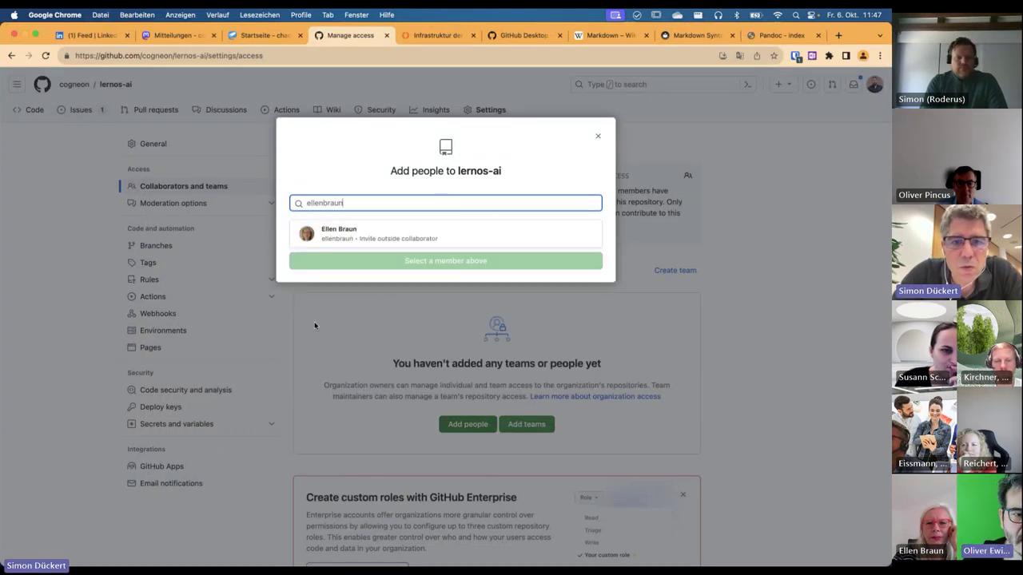
click(334, 230)
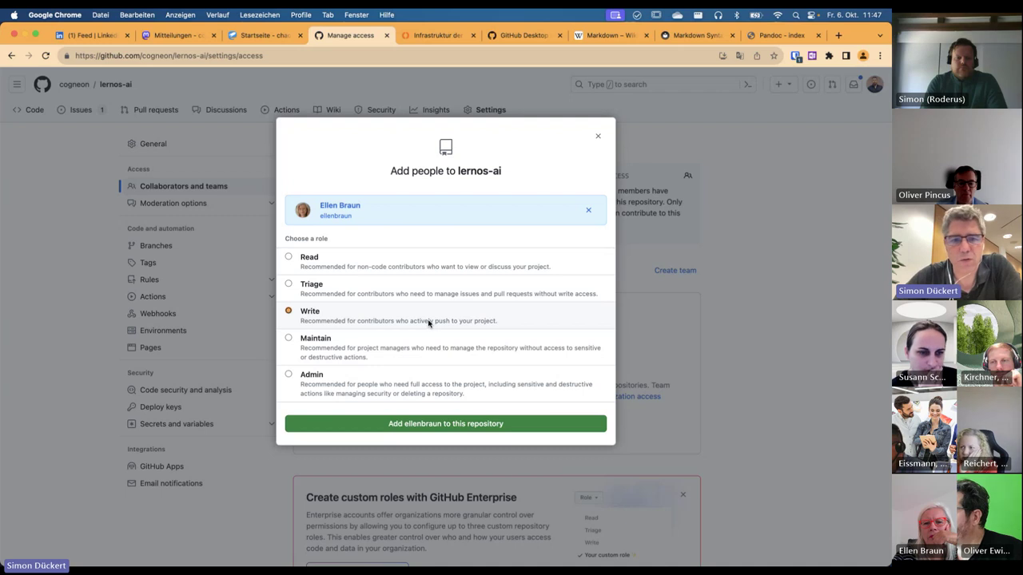
click(448, 424)
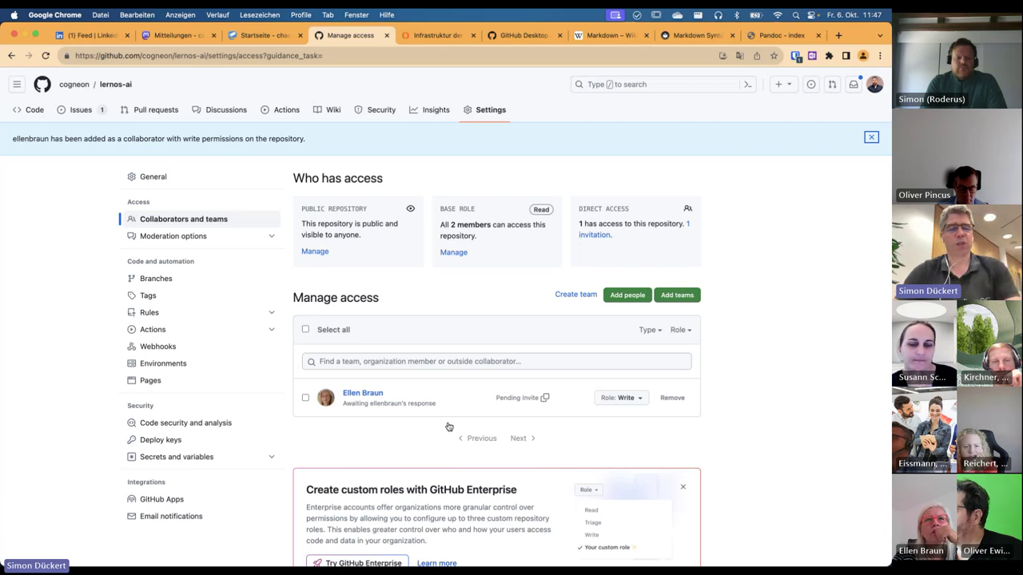
key(super+Tab)
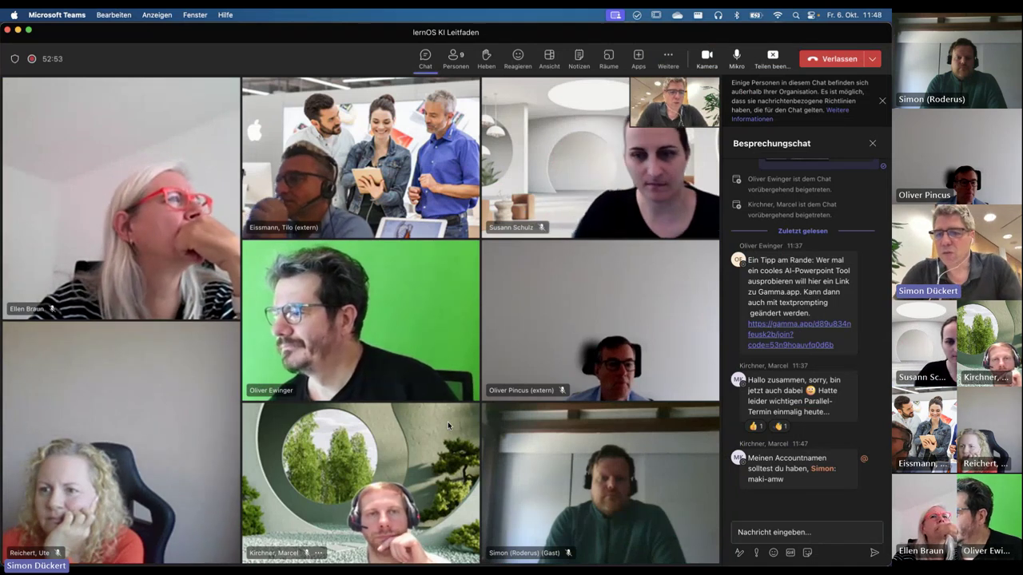
Invite the colleague's pasted GitHub account to lernos-ai with write access
mouse_move(783, 479)
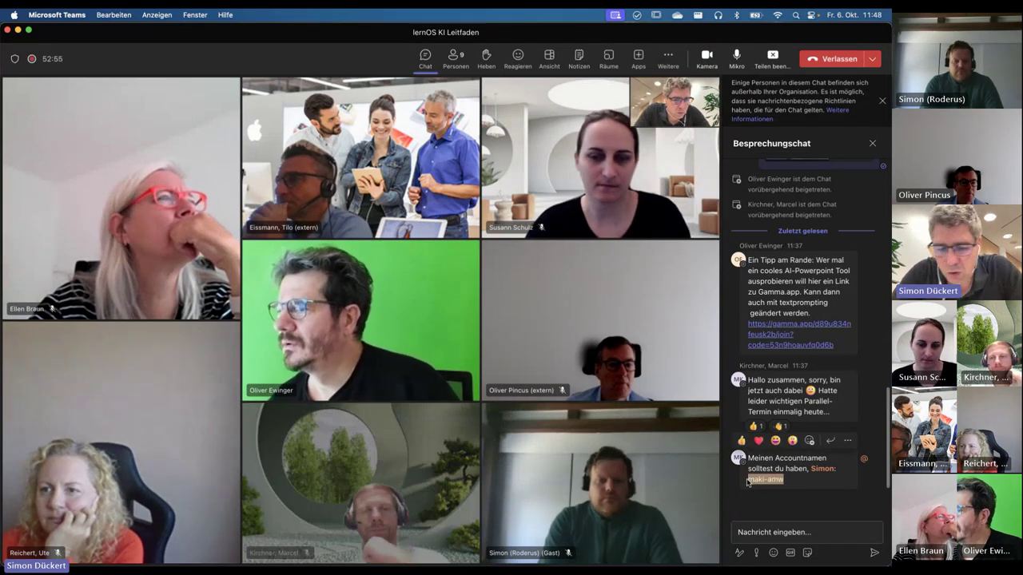
key(super+Tab)
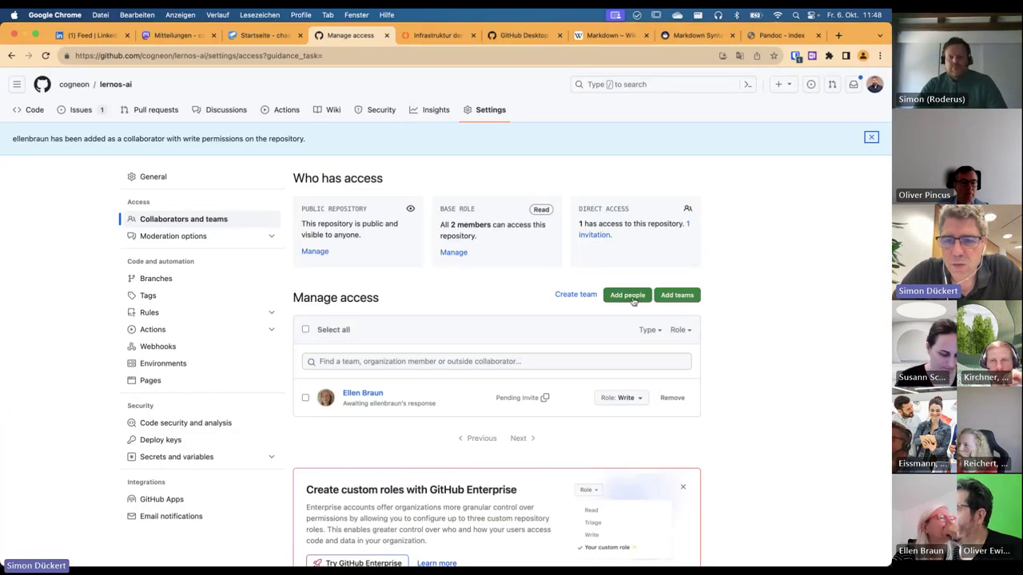
click(627, 296)
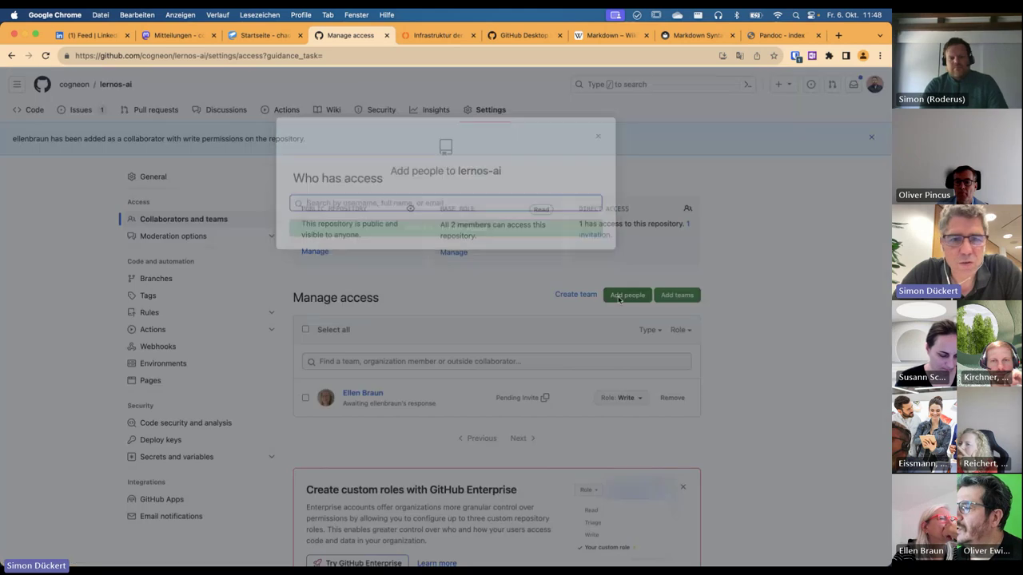
text(maki-amw)
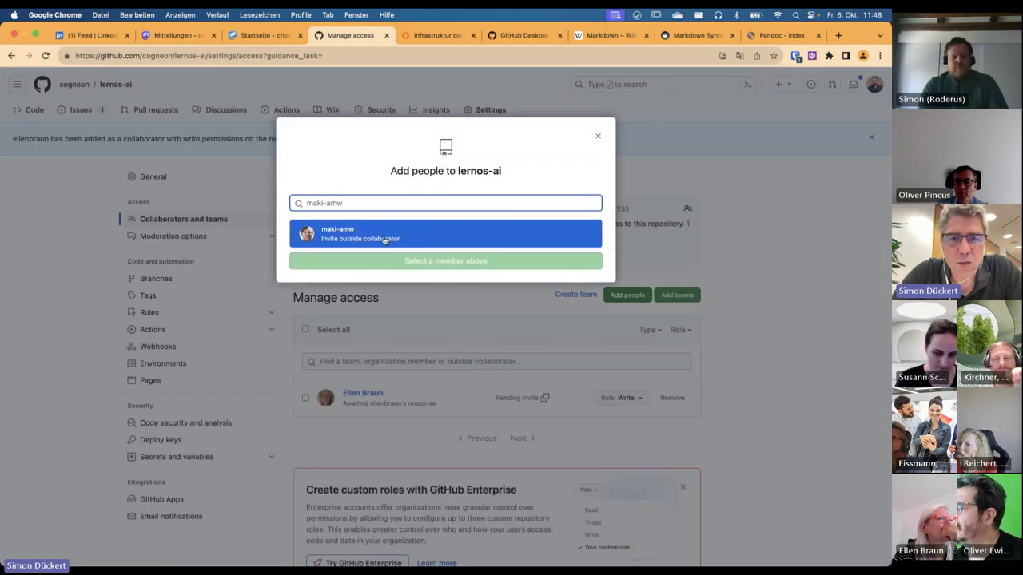
click(385, 239)
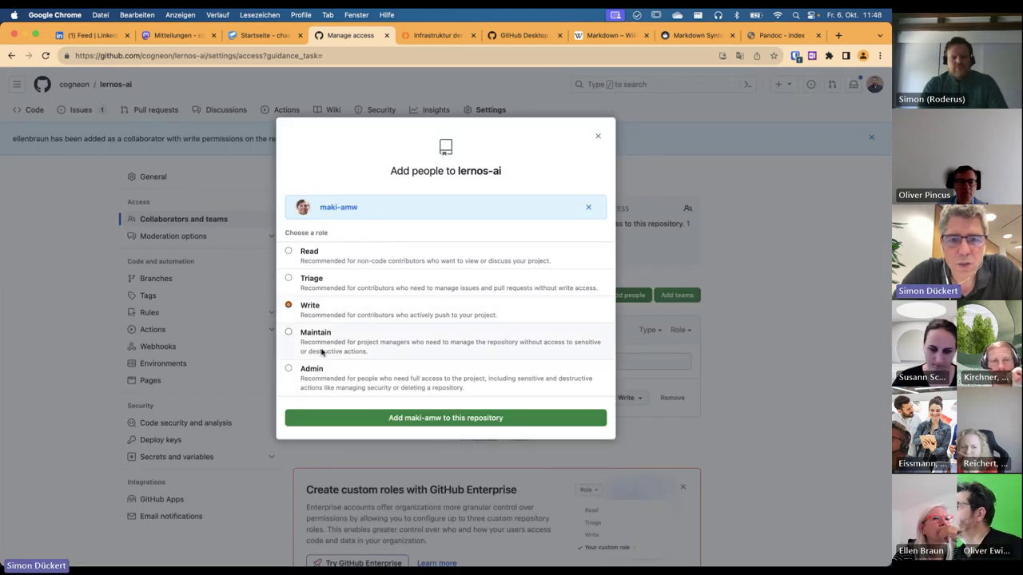
click(383, 418)
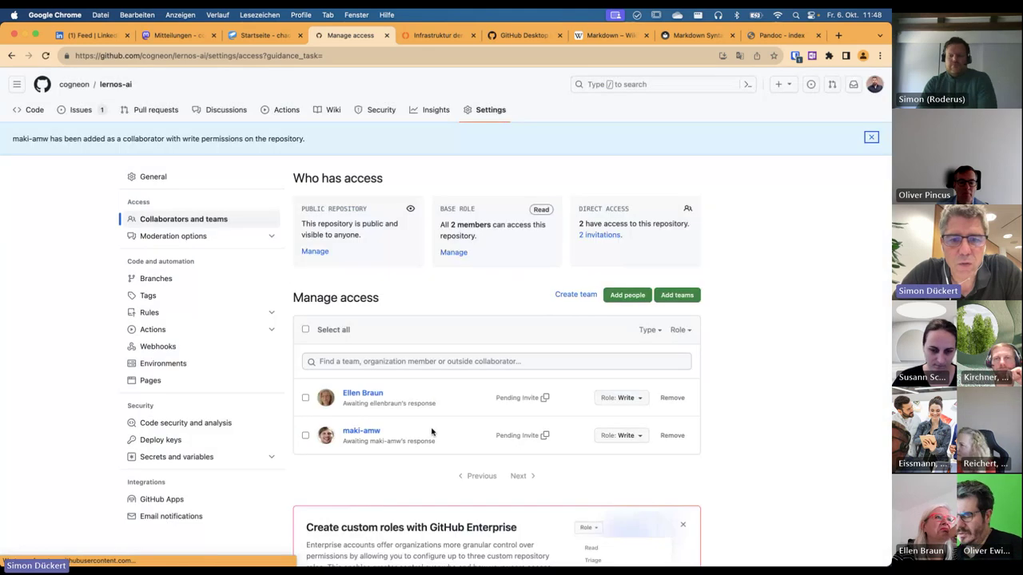
Invite the next GitHub user from the meeting chat to lernos-ai with the Write role
key(super+Tab)
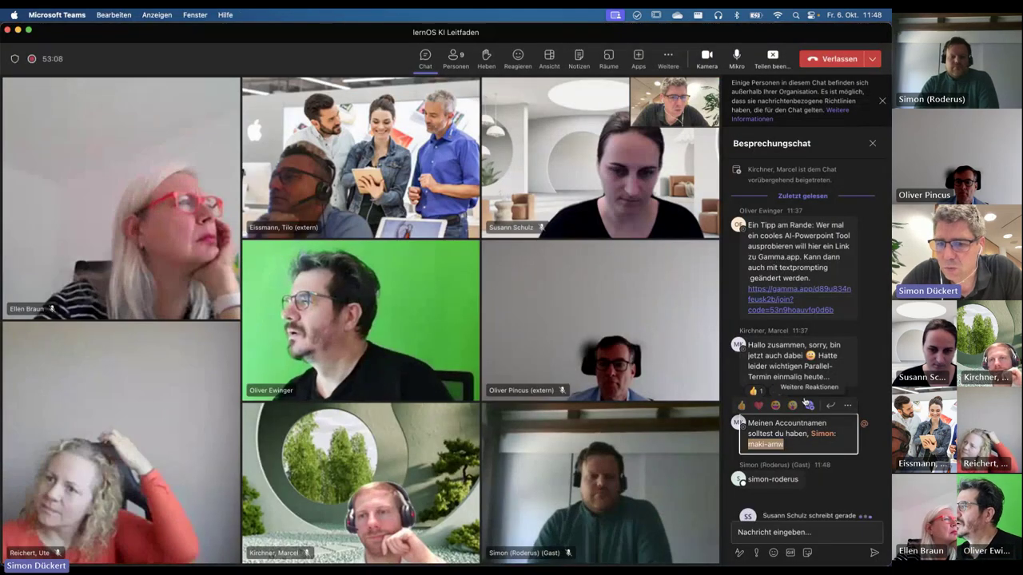
key(super+Tab)
click(628, 296)
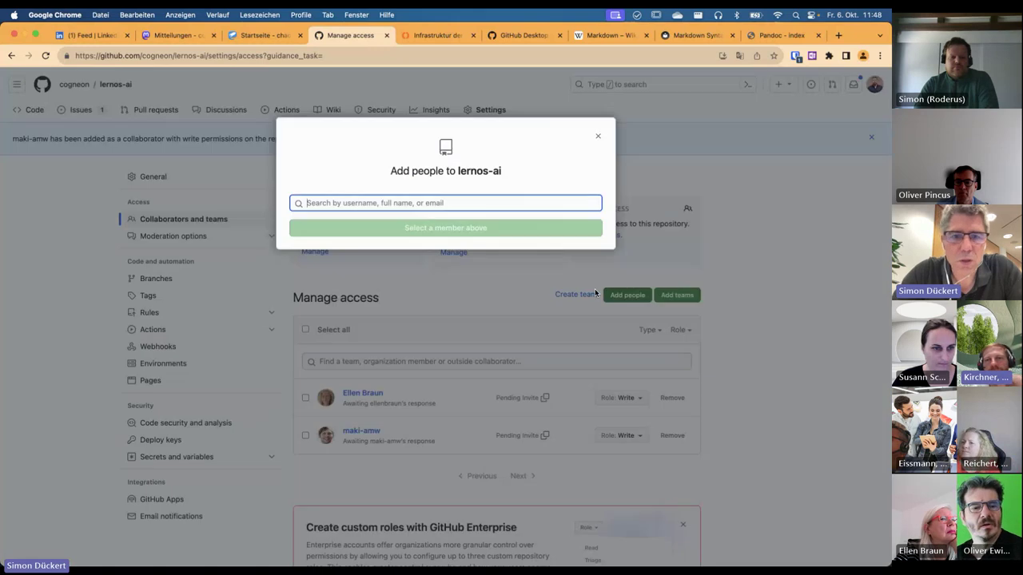
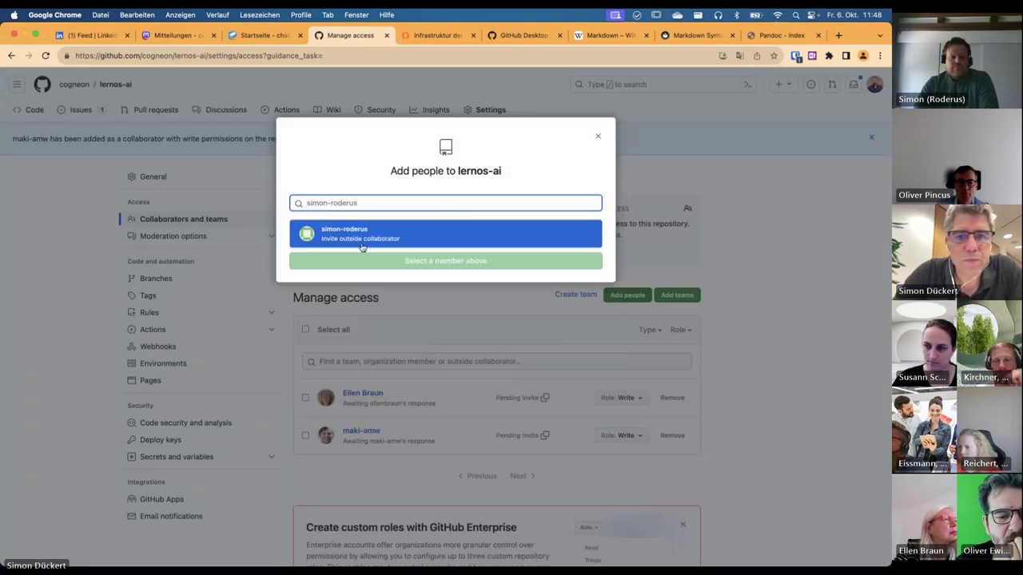
click(360, 234)
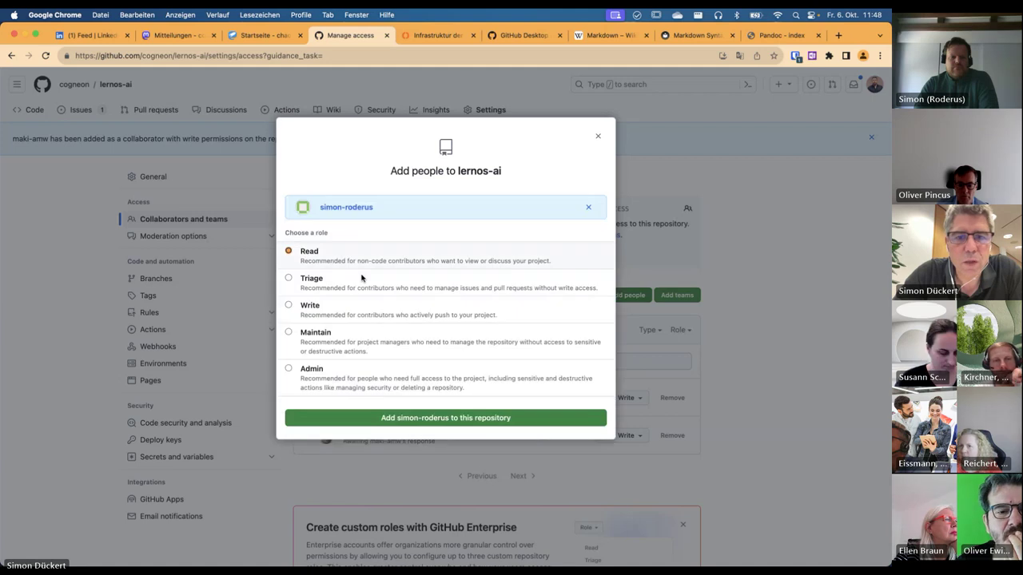
click(288, 305)
click(371, 419)
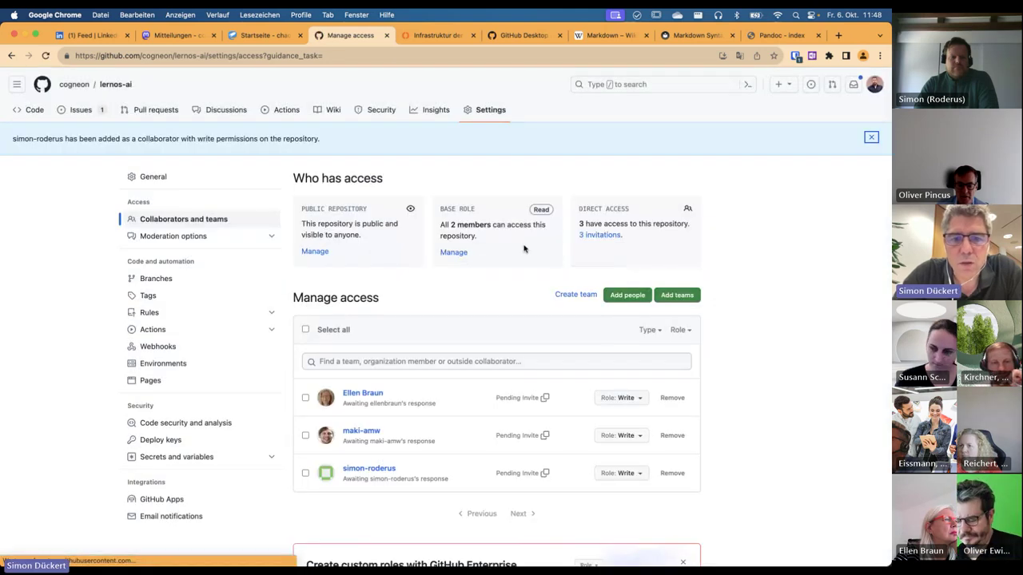
Invite the first GitHub username from the Teams chat to lernos-ai with write access
key(super+Tab)
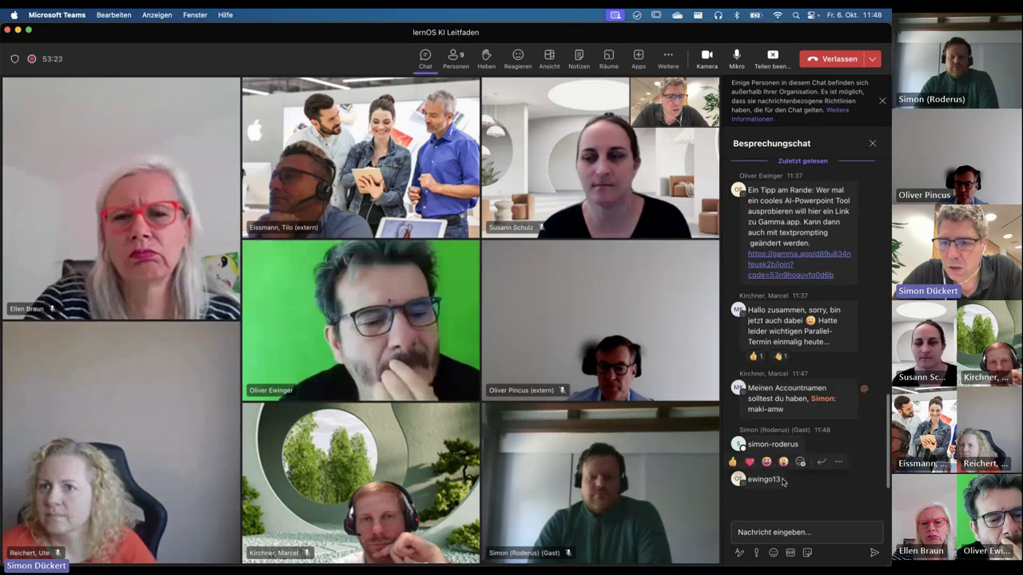
drag(748, 480, 748, 482)
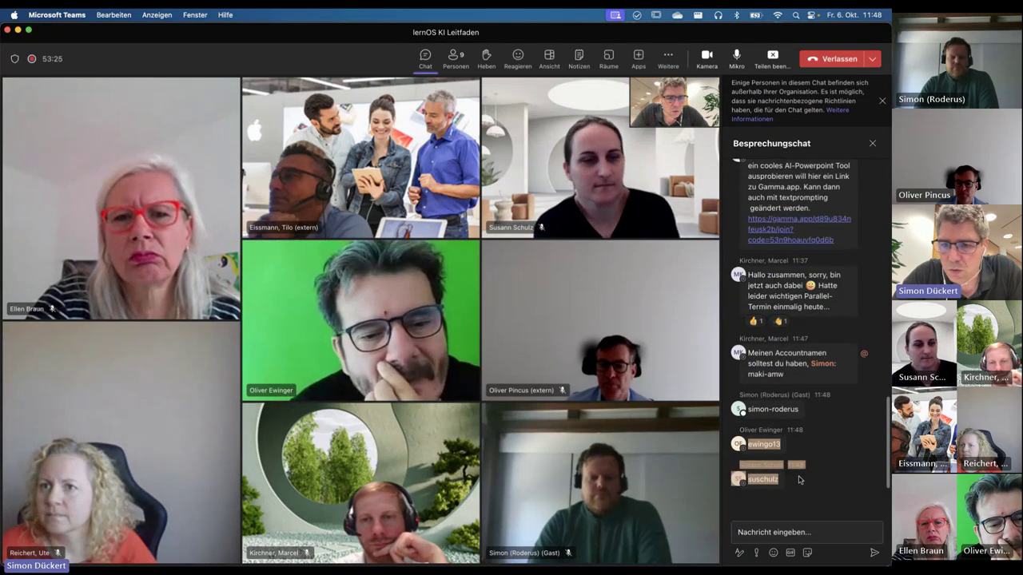
key(super+Tab)
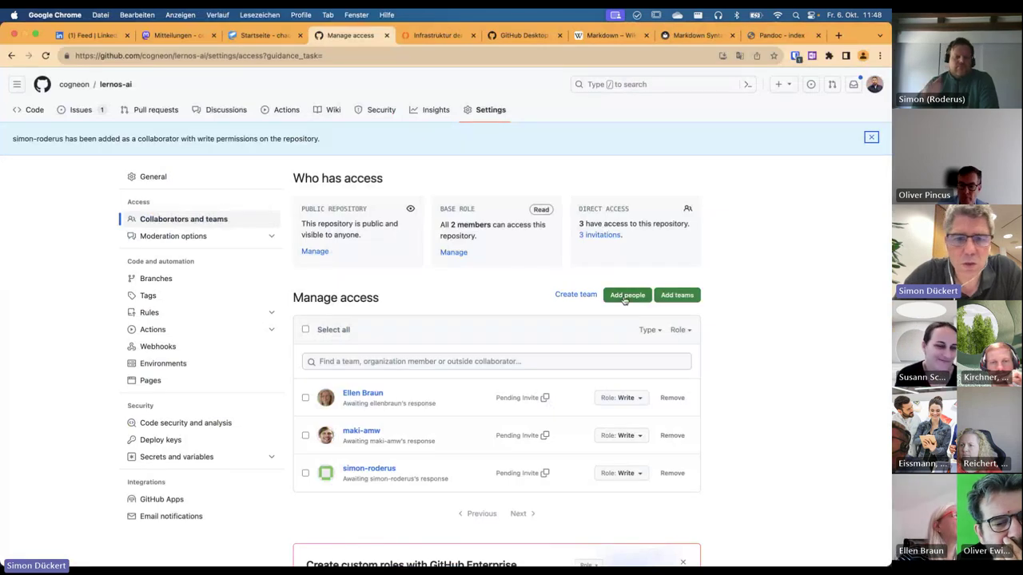
click(627, 294)
text(ewing)
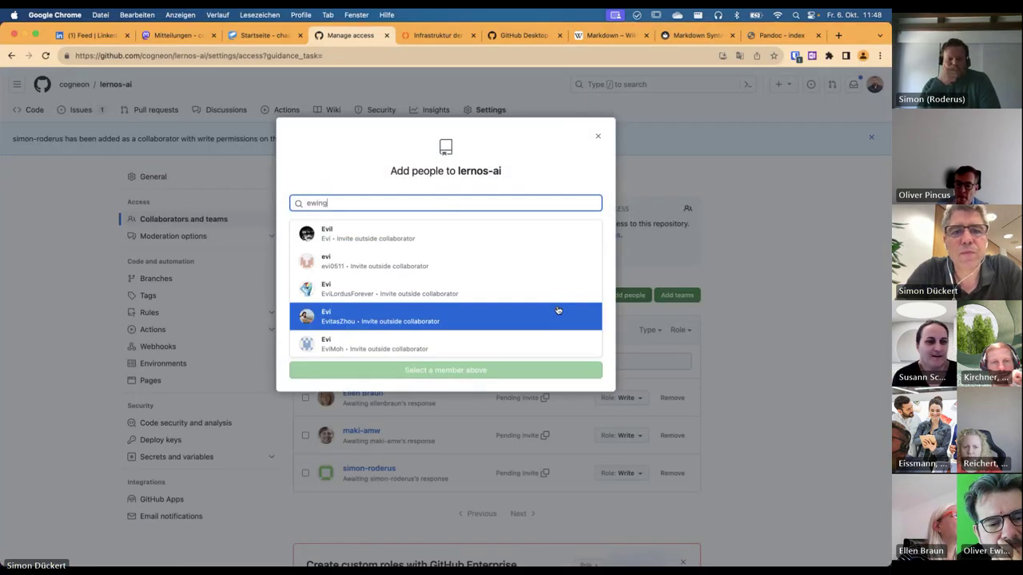
text(o13)
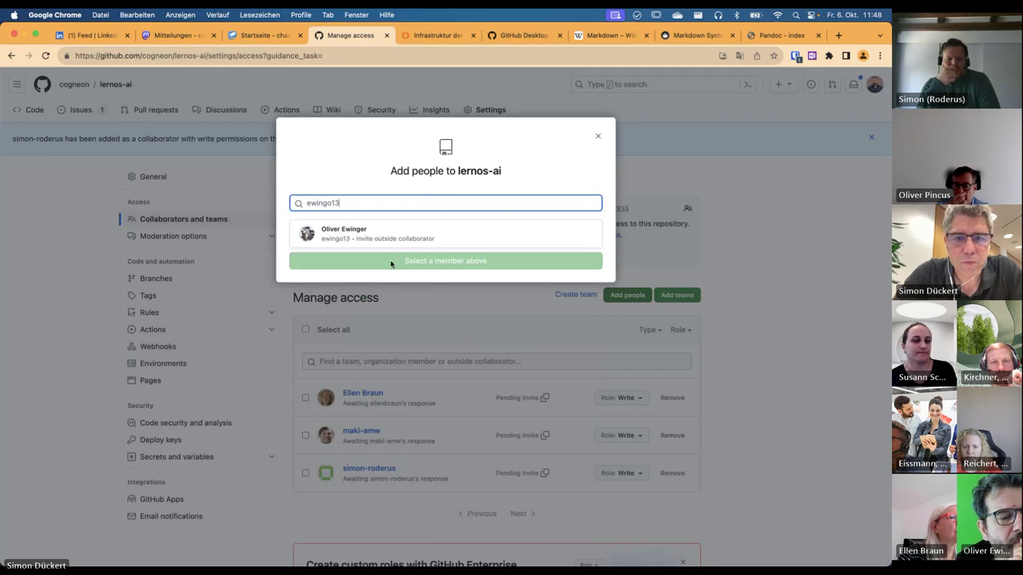
click(382, 236)
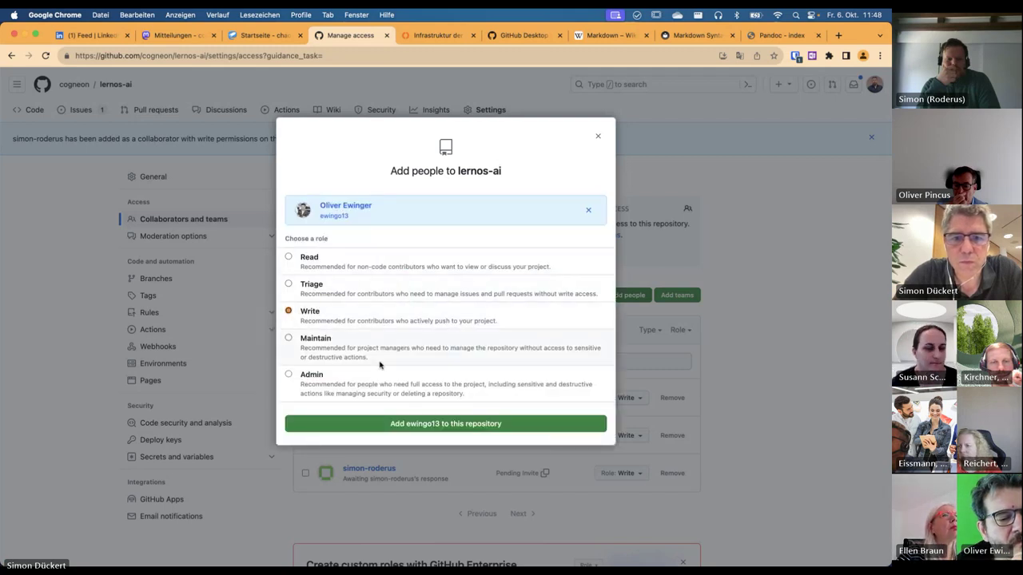
click(411, 423)
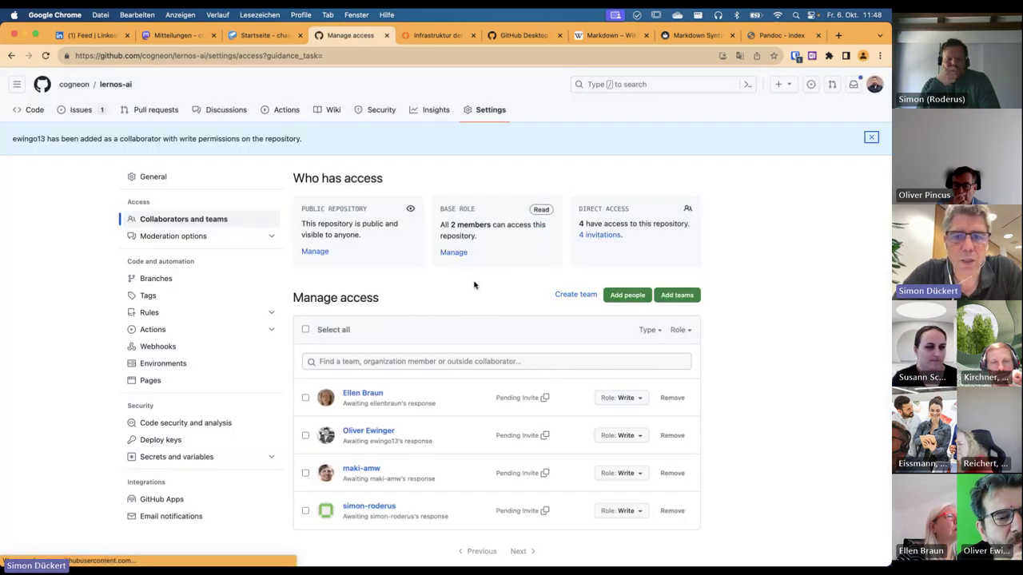
Invite the second username from the chat with write access and review the pending invitations
key(super+Tab)
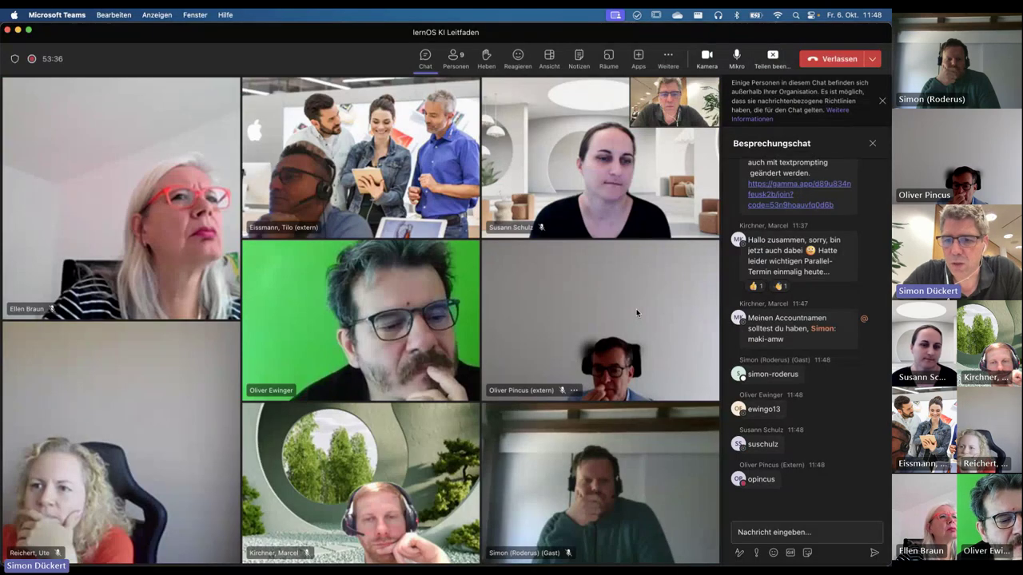
key(super+Tab)
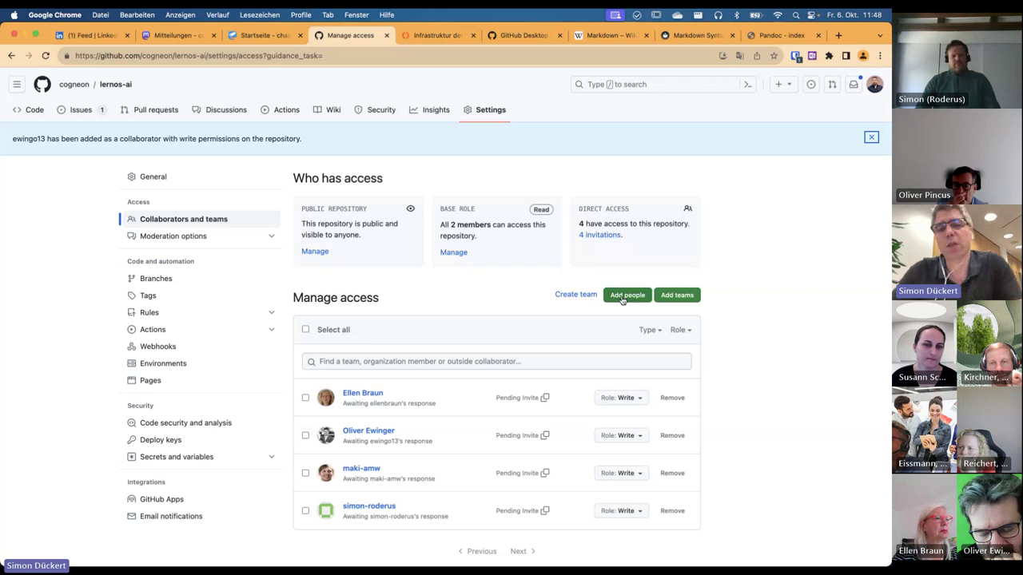
click(626, 295)
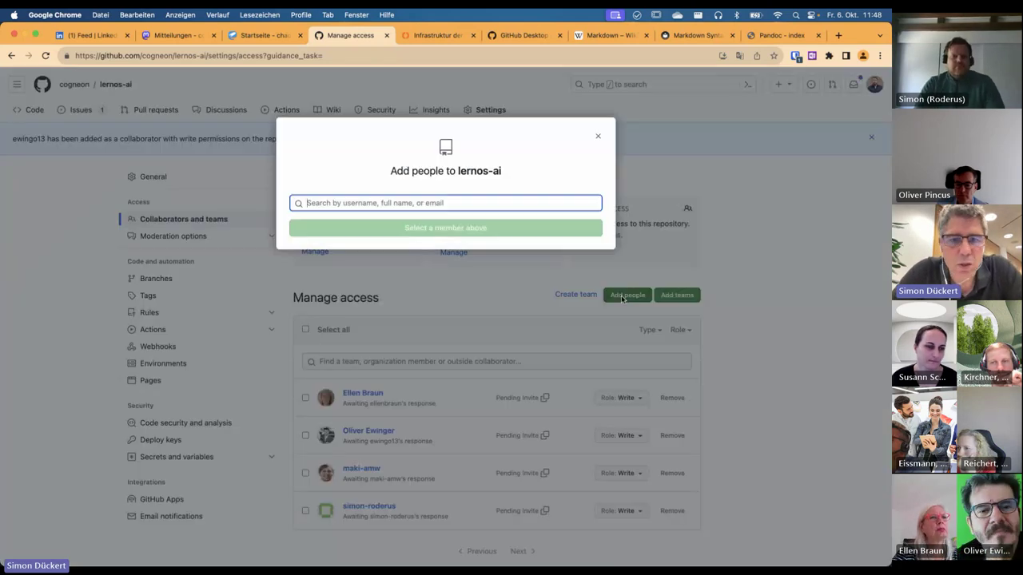
key(super+Tab)
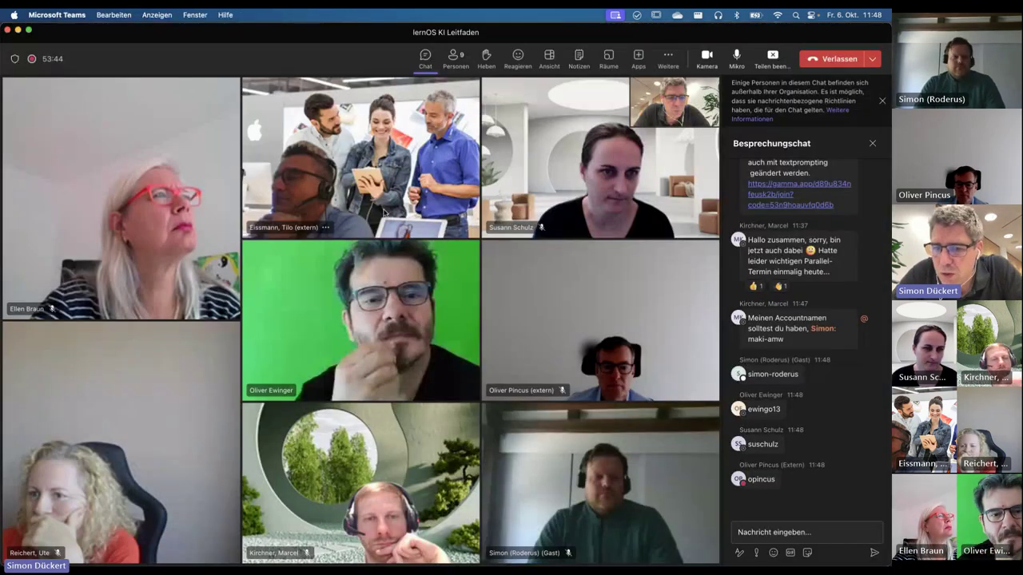
key(super+Tab)
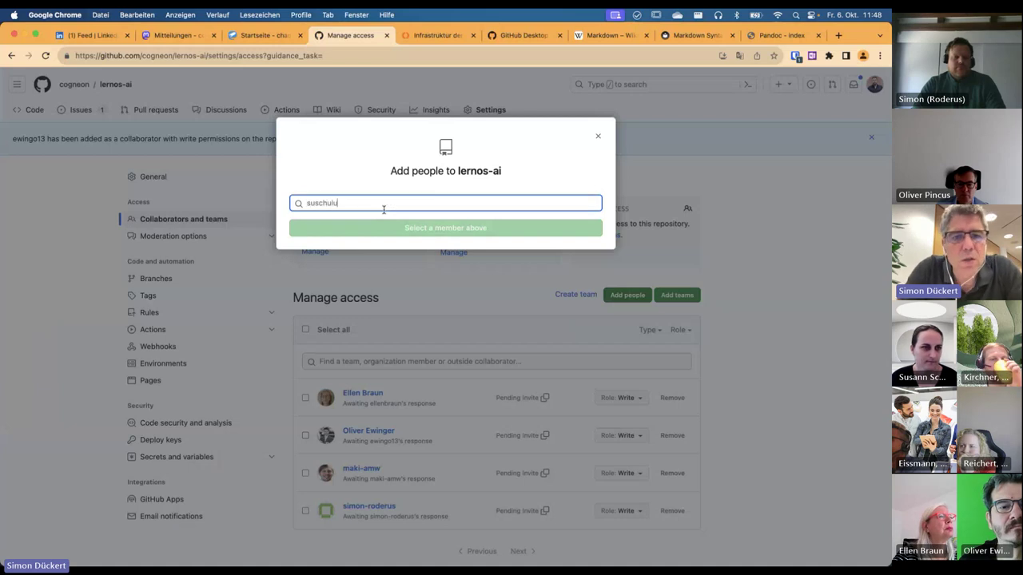
click(400, 240)
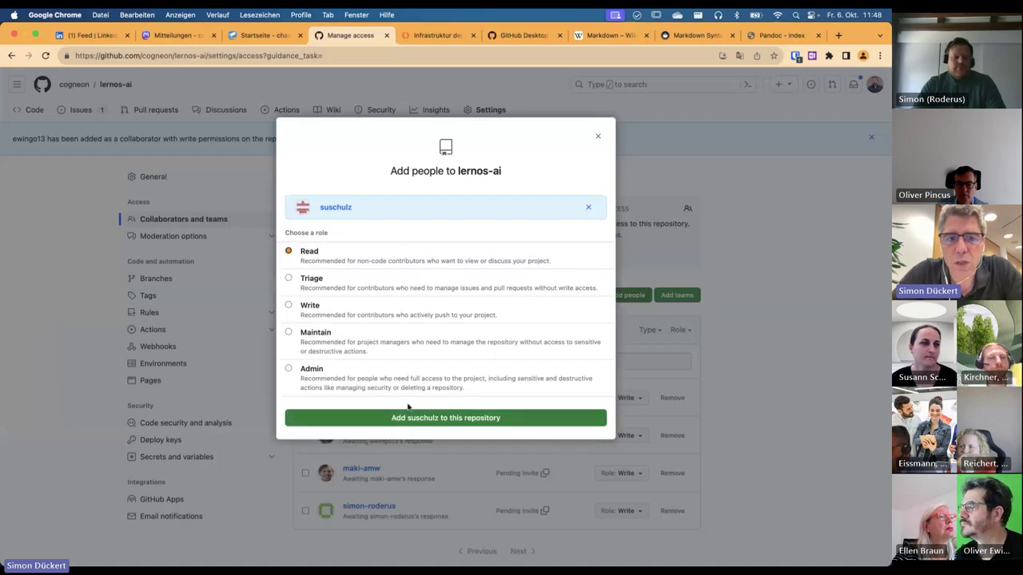
click(405, 418)
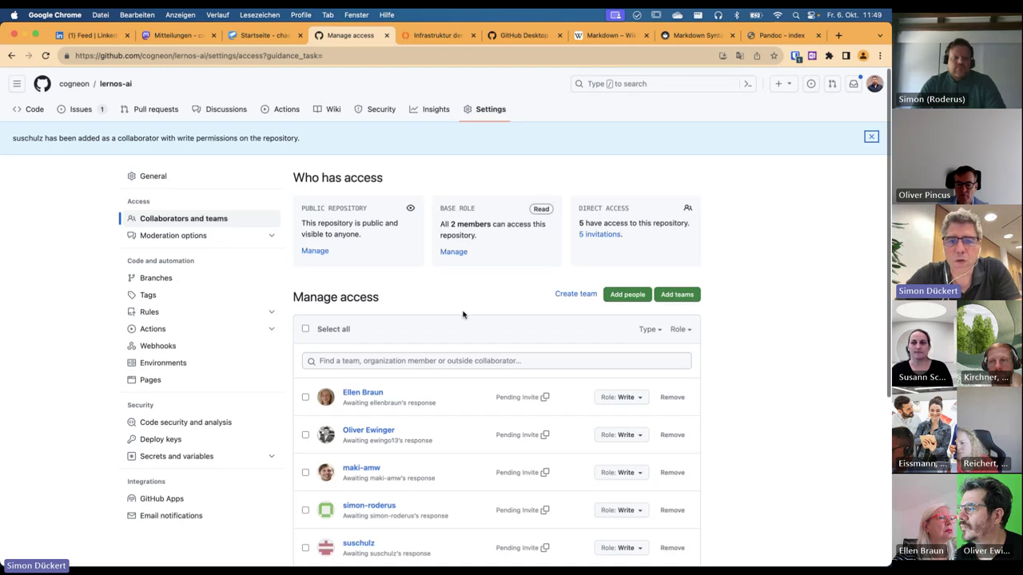
scroll(463, 314, down, 3)
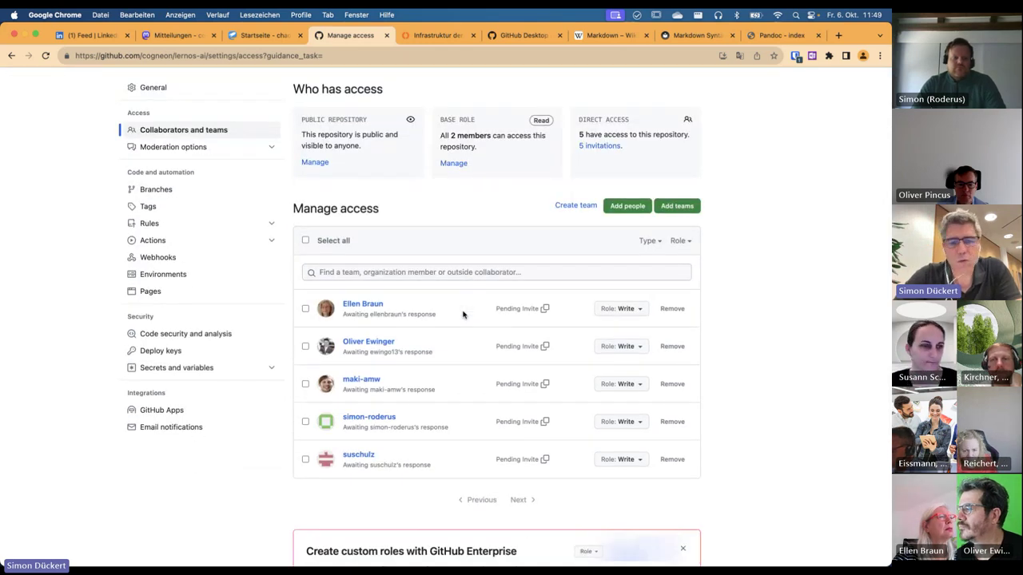
Invite the username copied from the Teams chat to lernos-ai as a Write collaborator
key(super+Tab)
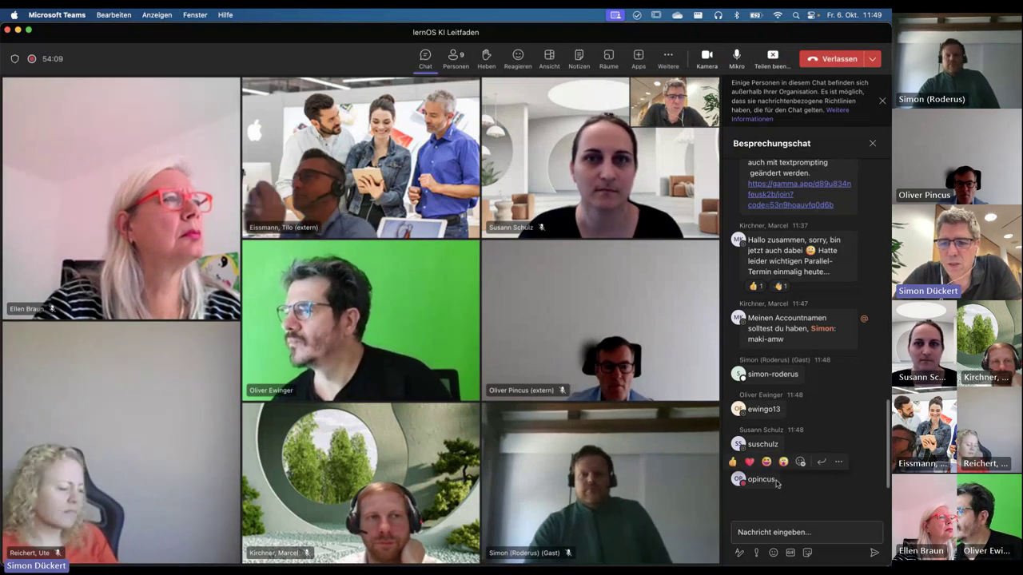
key(super+Tab)
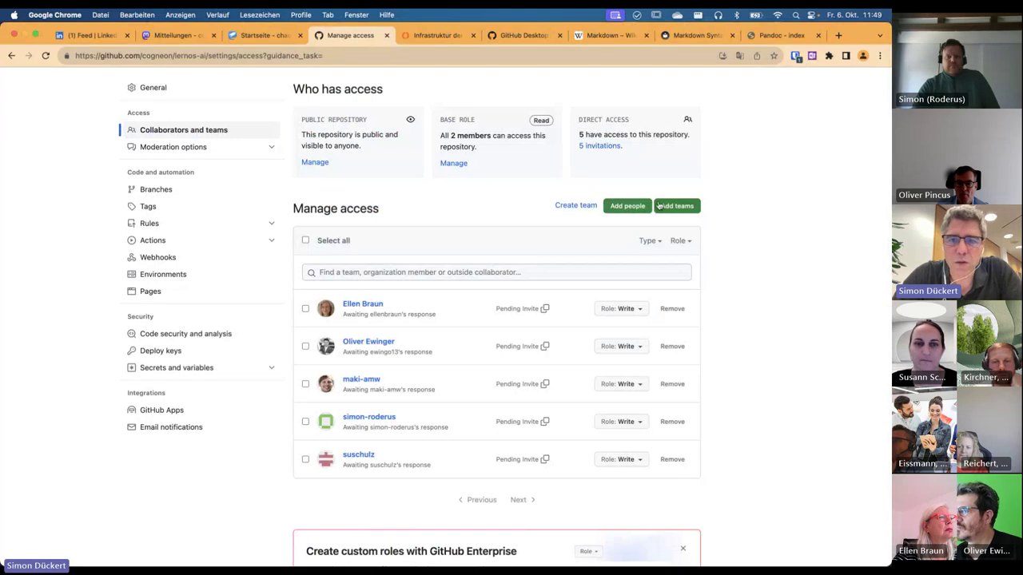
click(625, 211)
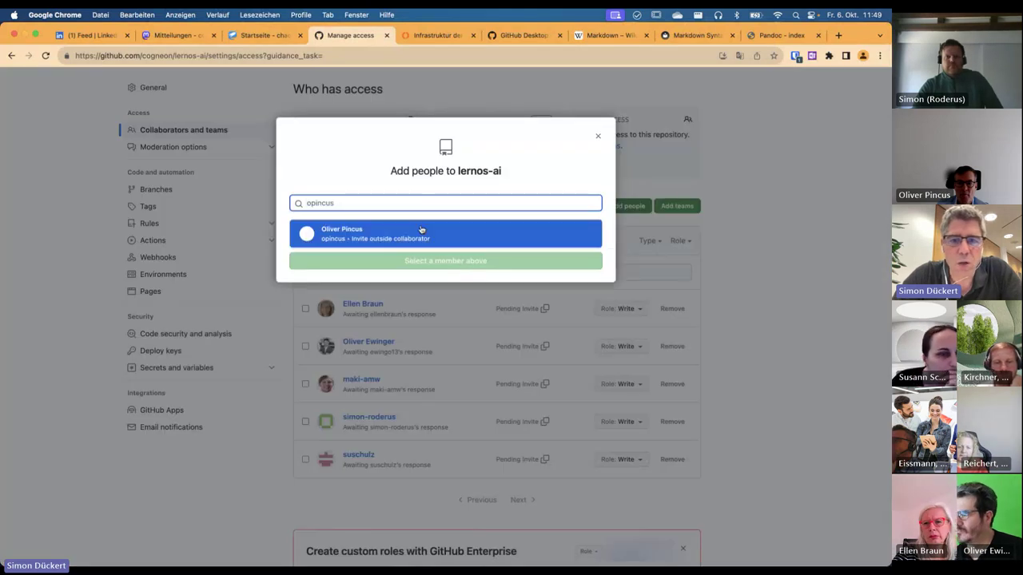
click(421, 230)
click(288, 312)
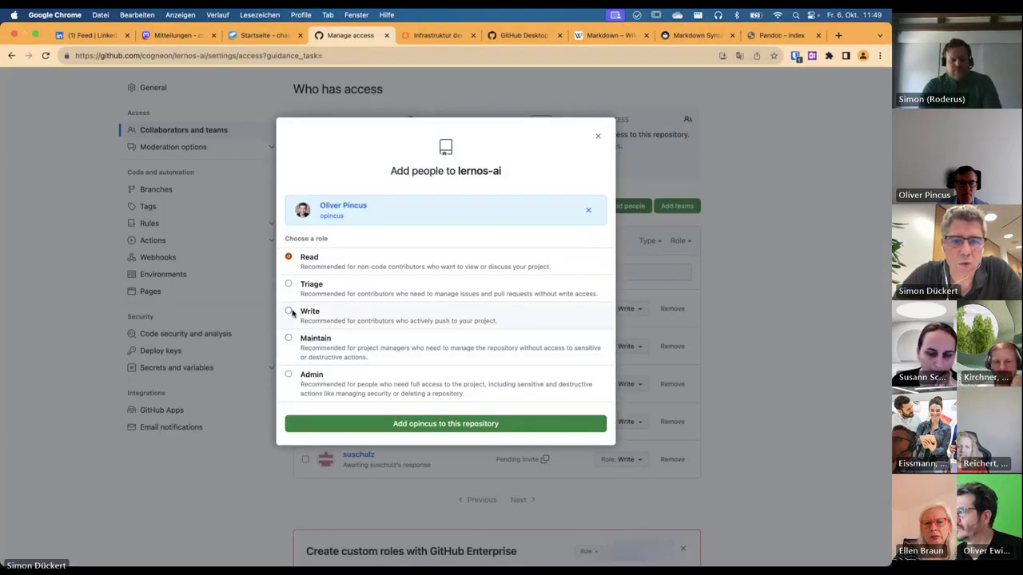
click(385, 422)
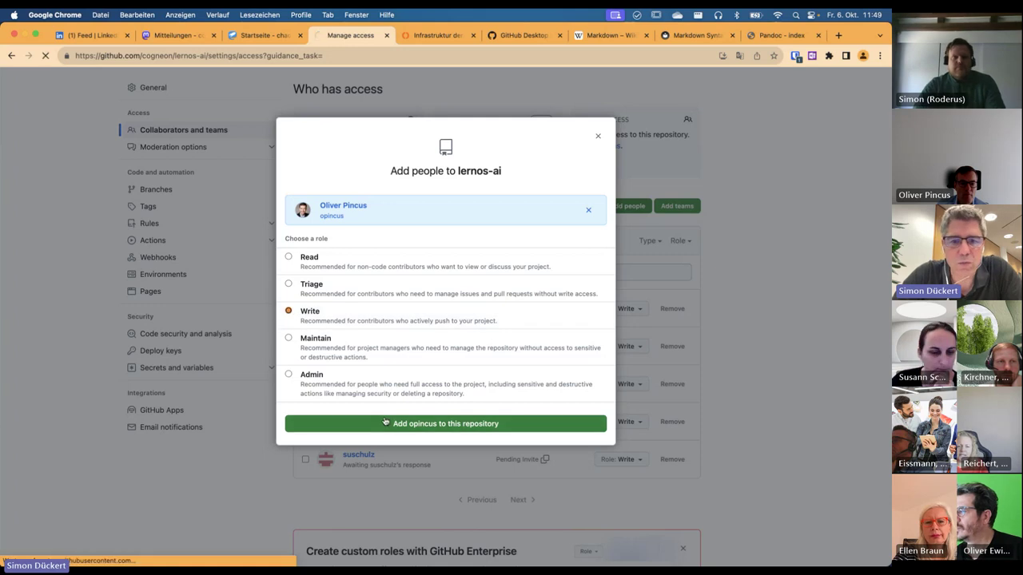
scroll(449, 306, down, 2)
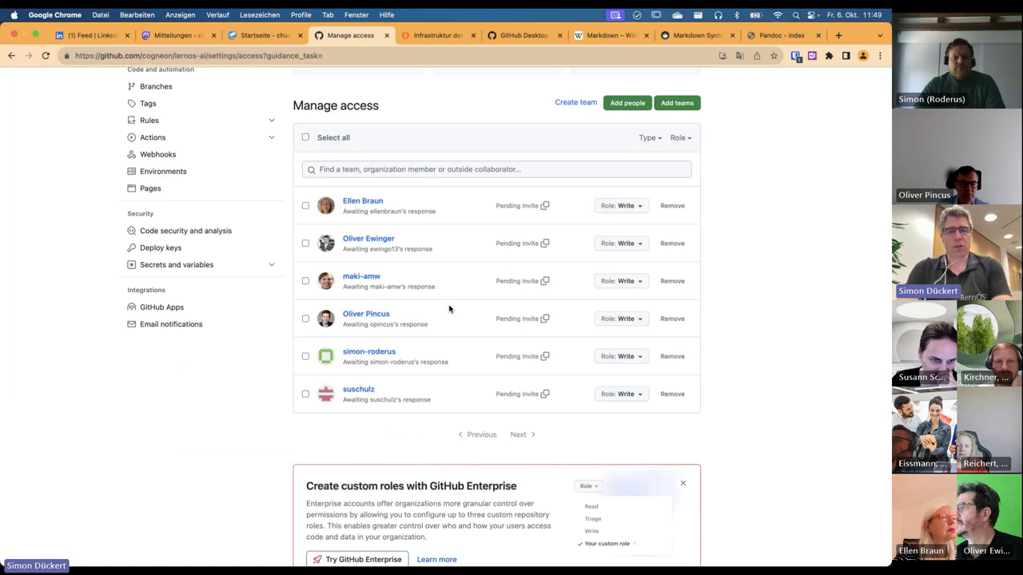
Switch from Chrome to the Microsoft Teams meeting window
key(super+Tab)
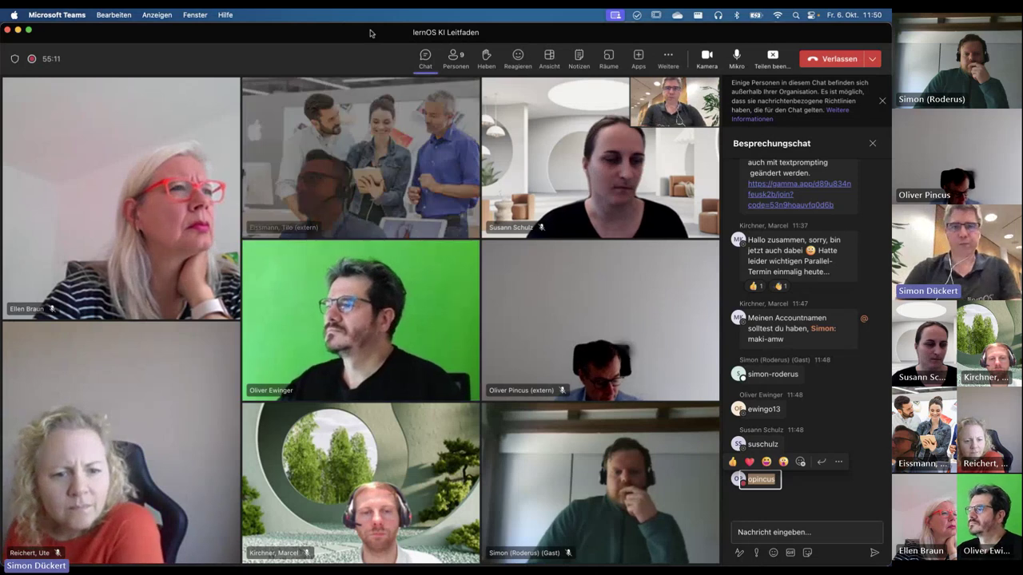
Choose Aufzeichnung beenden under Weitere > Aufzeichnen und transkribieren to stop recording
click(668, 58)
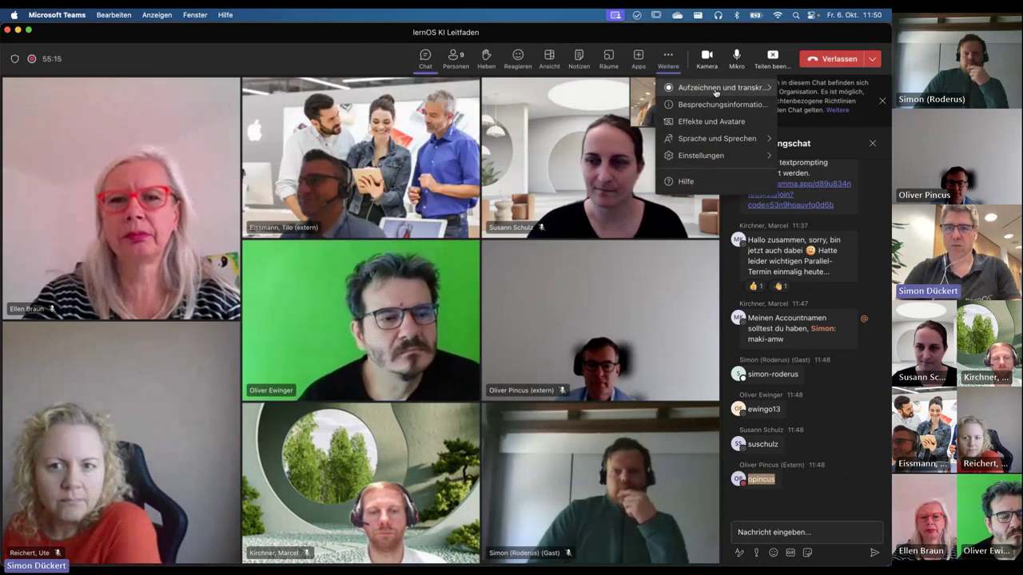
mouse_move(715, 93)
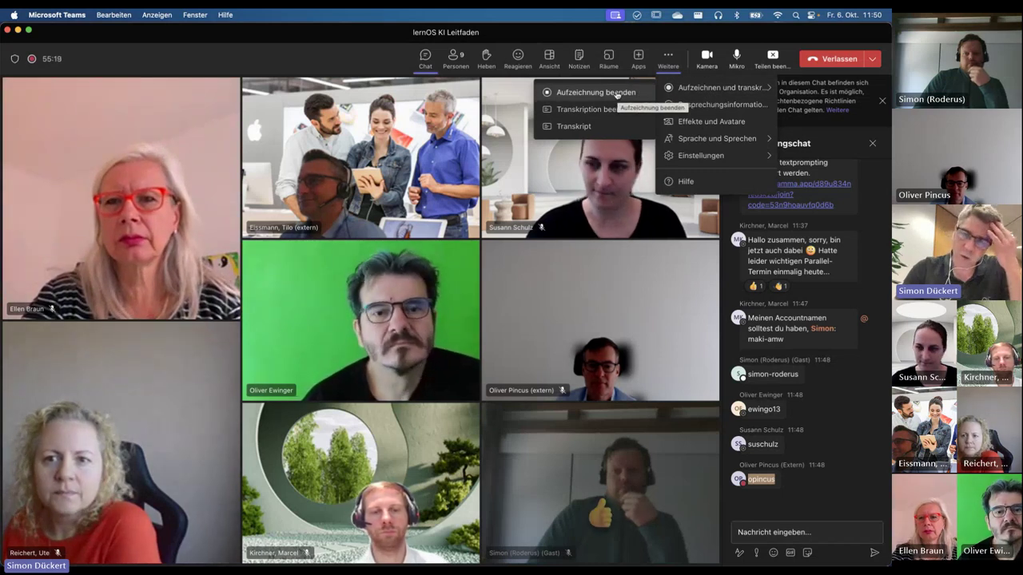
click(617, 93)
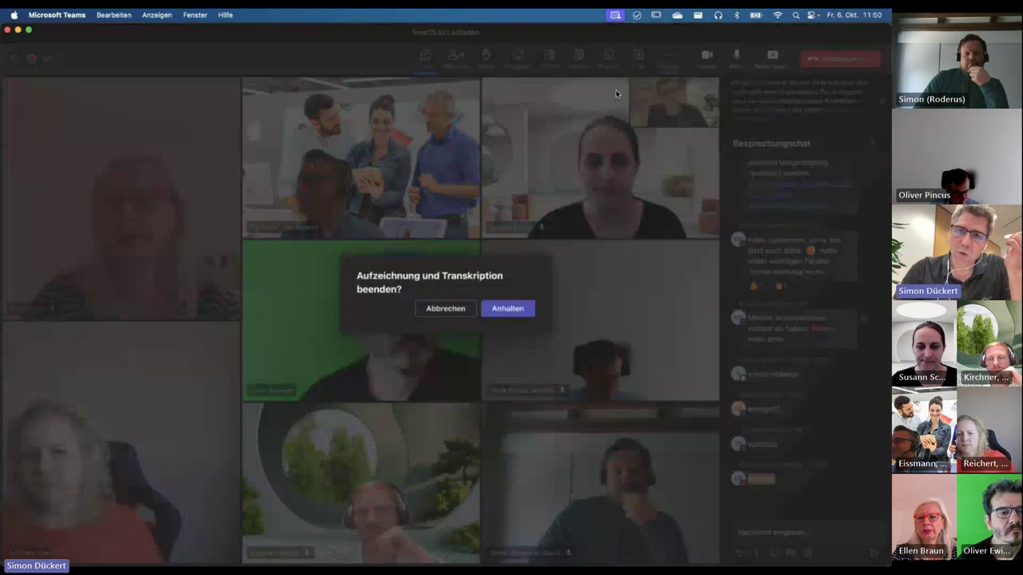